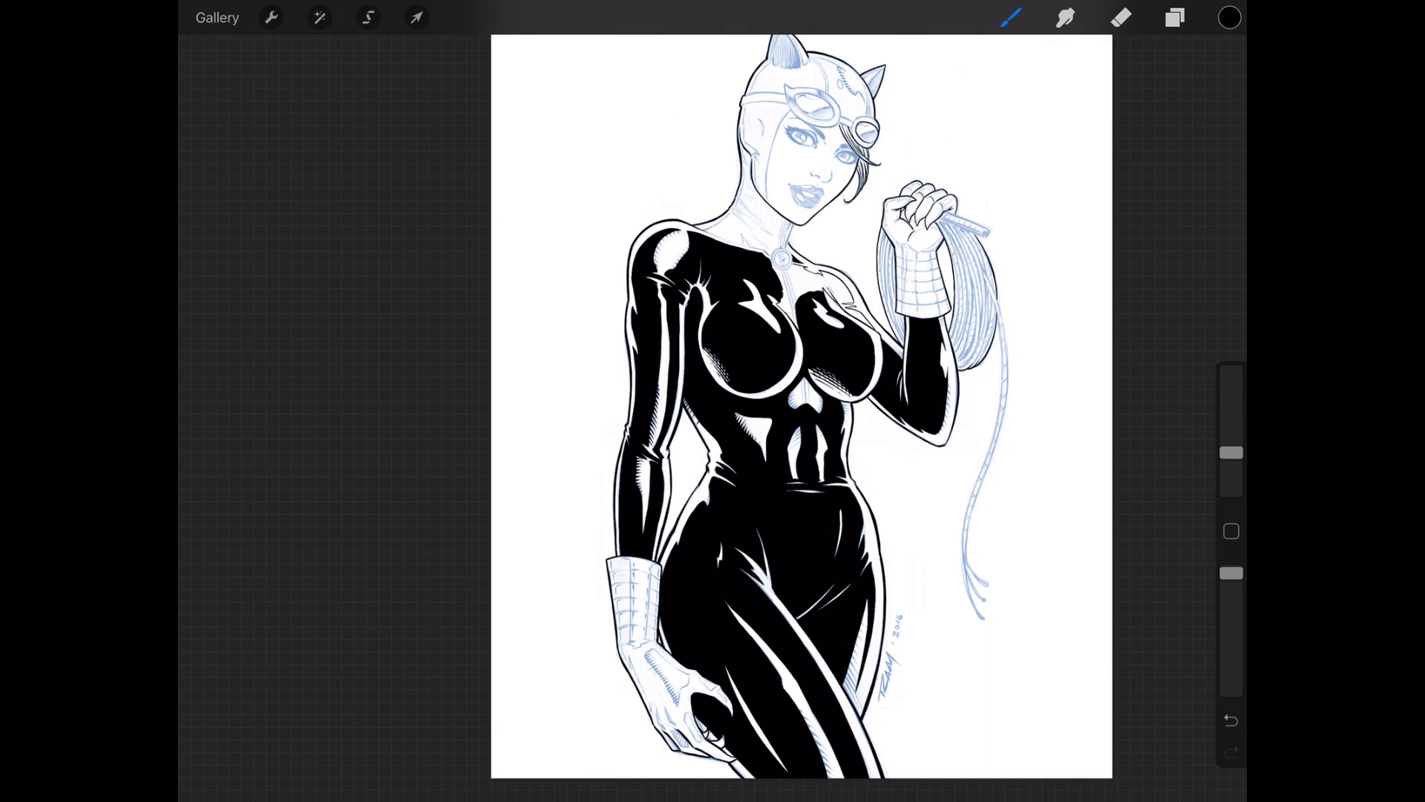
scroll(802, 368, "up", 2)
scroll(802, 367, "up", 1)
scroll(802, 367, "up", 2)
scroll(802, 368, "up", 2)
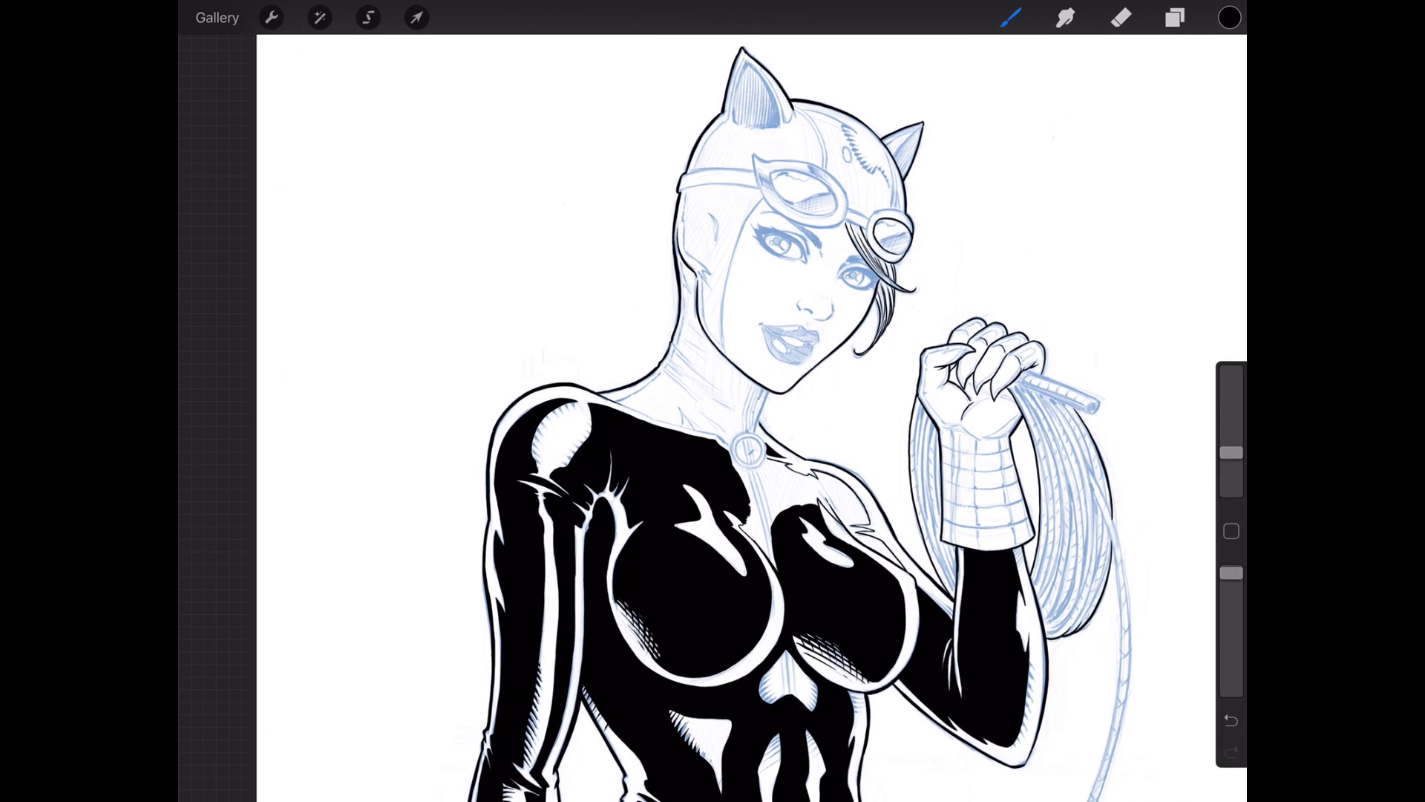
scroll(803, 368, "up", 2)
scroll(802, 367, "up", 1)
scroll(802, 367, "up", 2)
scroll(803, 368, "up", 2)
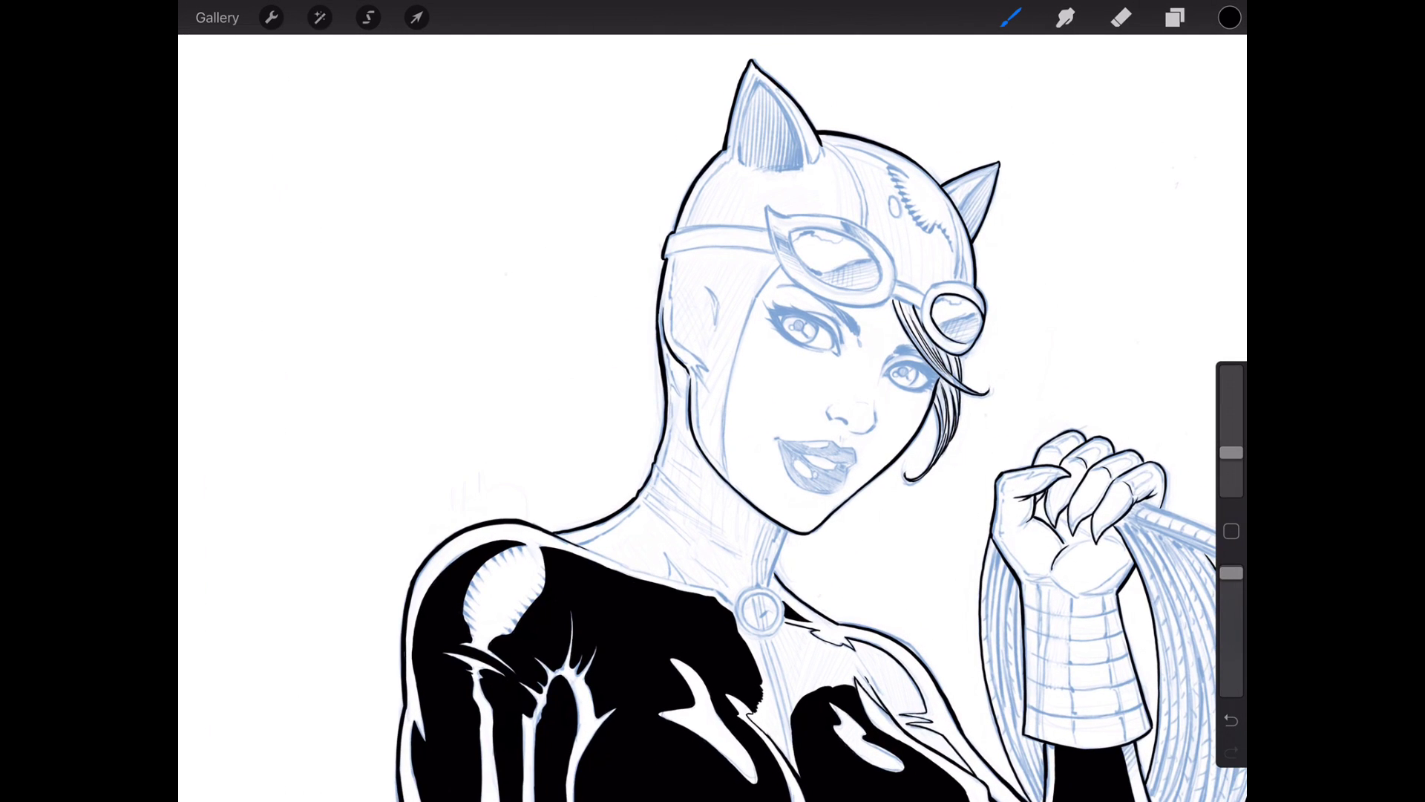
scroll(802, 368, "up", 1)
scroll(803, 368, "up", 2)
scroll(802, 368, "up", 1)
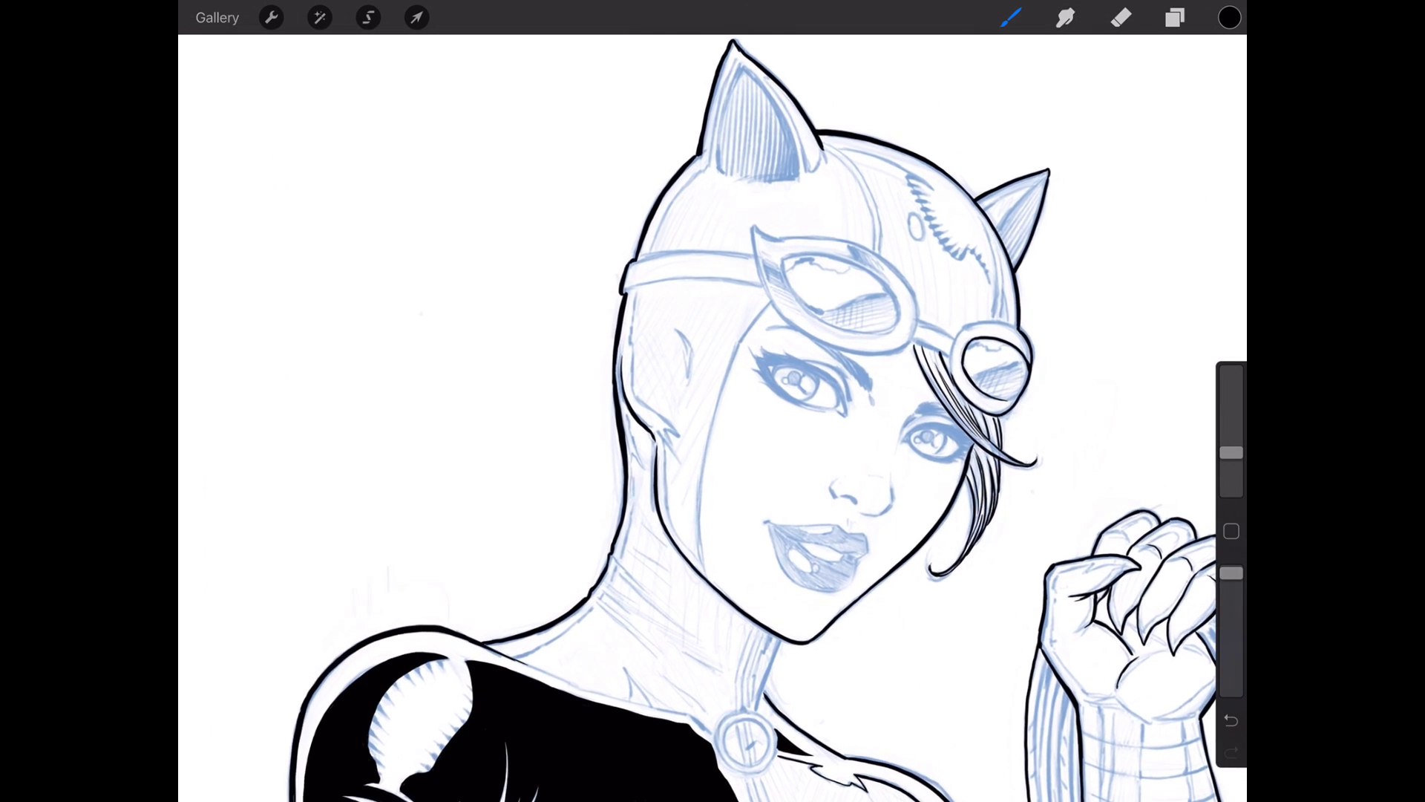
scroll(801, 368, "up", 1)
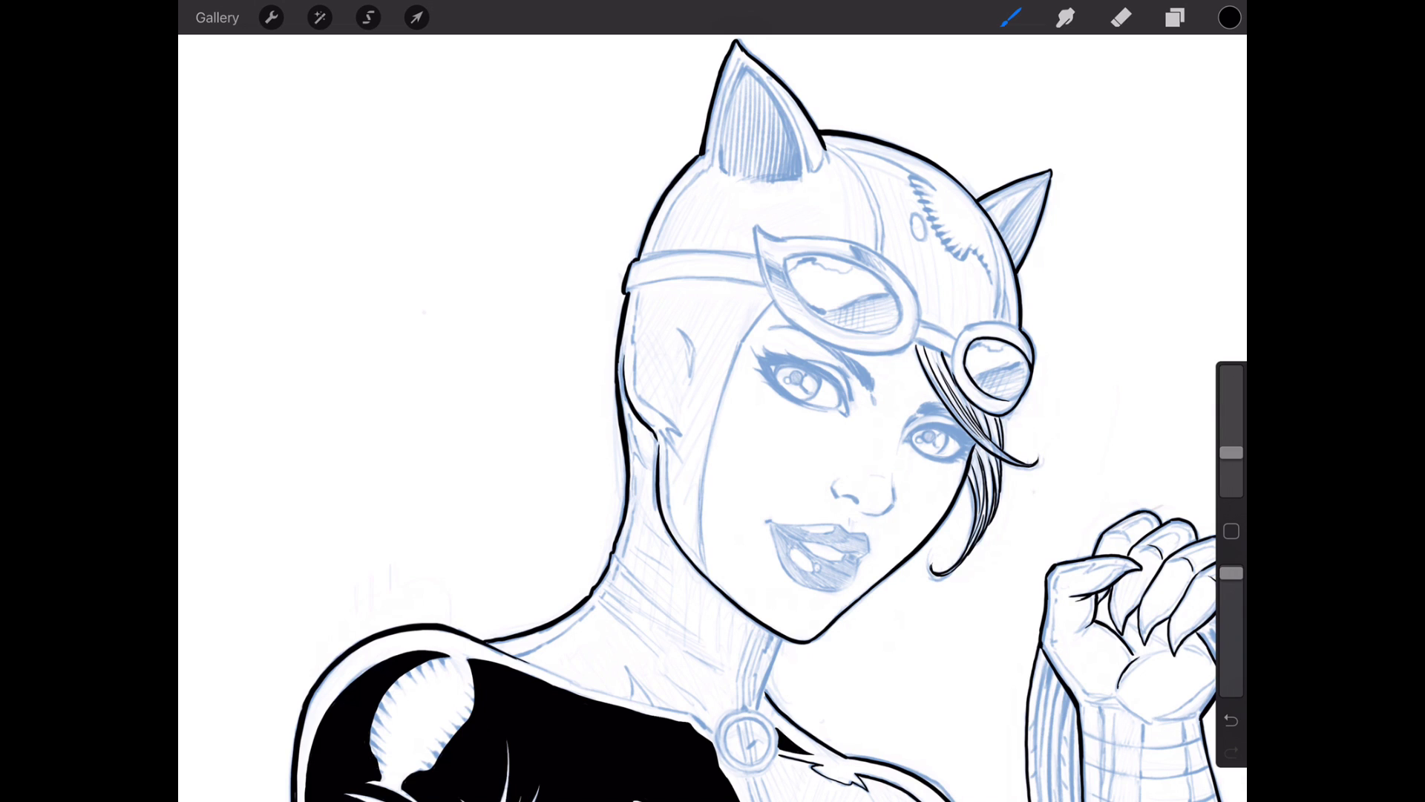
Show the Layers panel listing the Catwoman illustration's layers.
left_click(1176, 16)
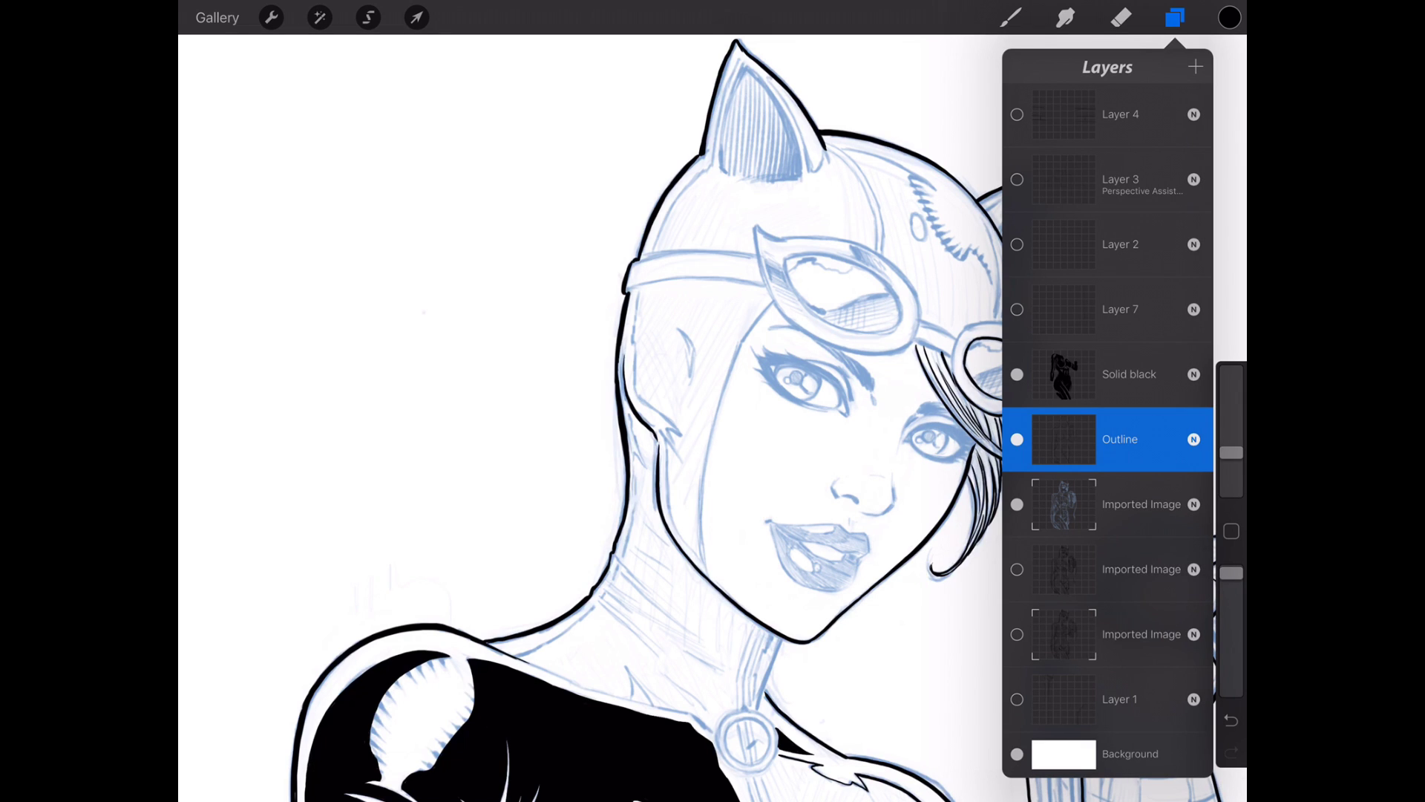
scroll(714, 446, "down", 3)
scroll(713, 445, "down", 2)
scroll(713, 446, "down", 2)
scroll(713, 446, "down", 1)
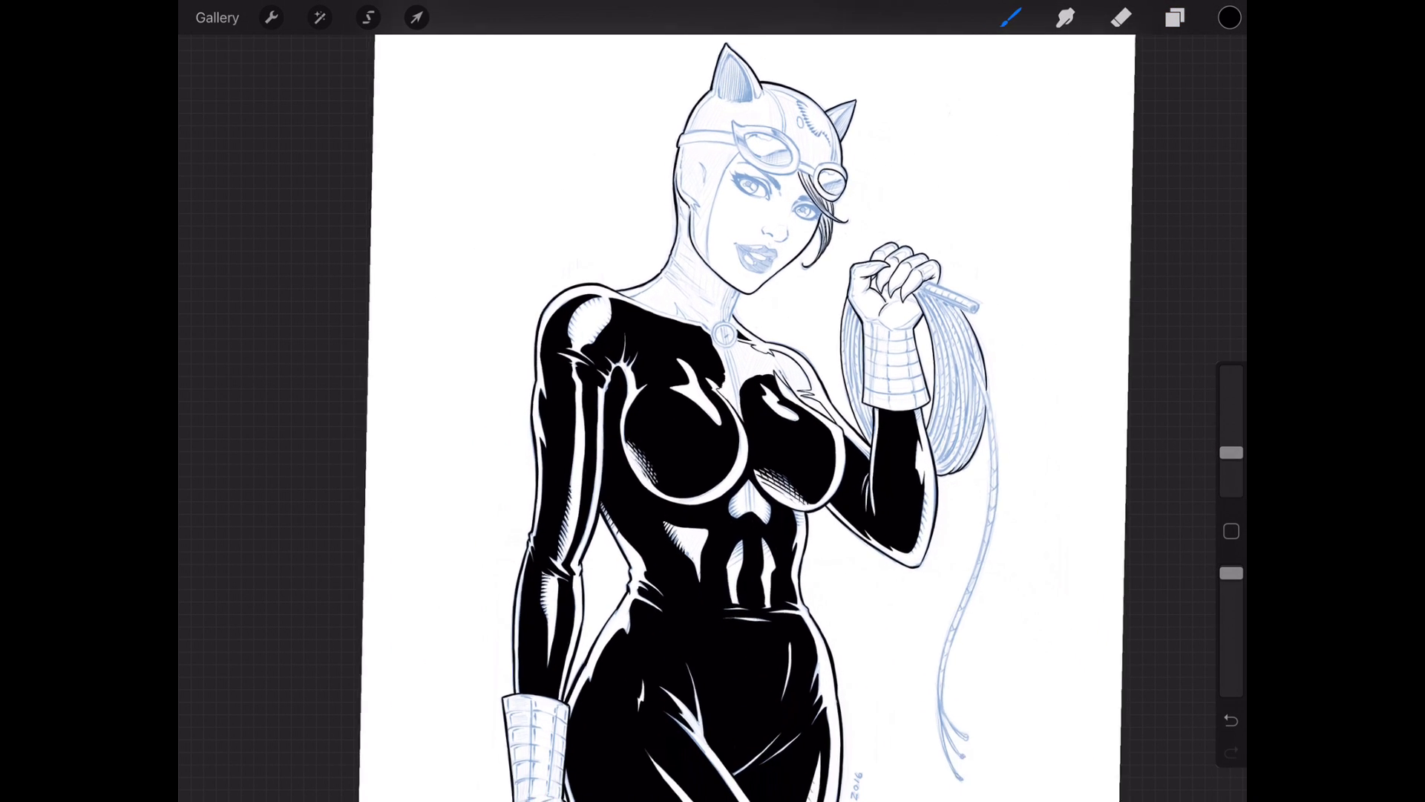
Hide and re-show the Solid black layer to check the linework.
left_click(1175, 17)
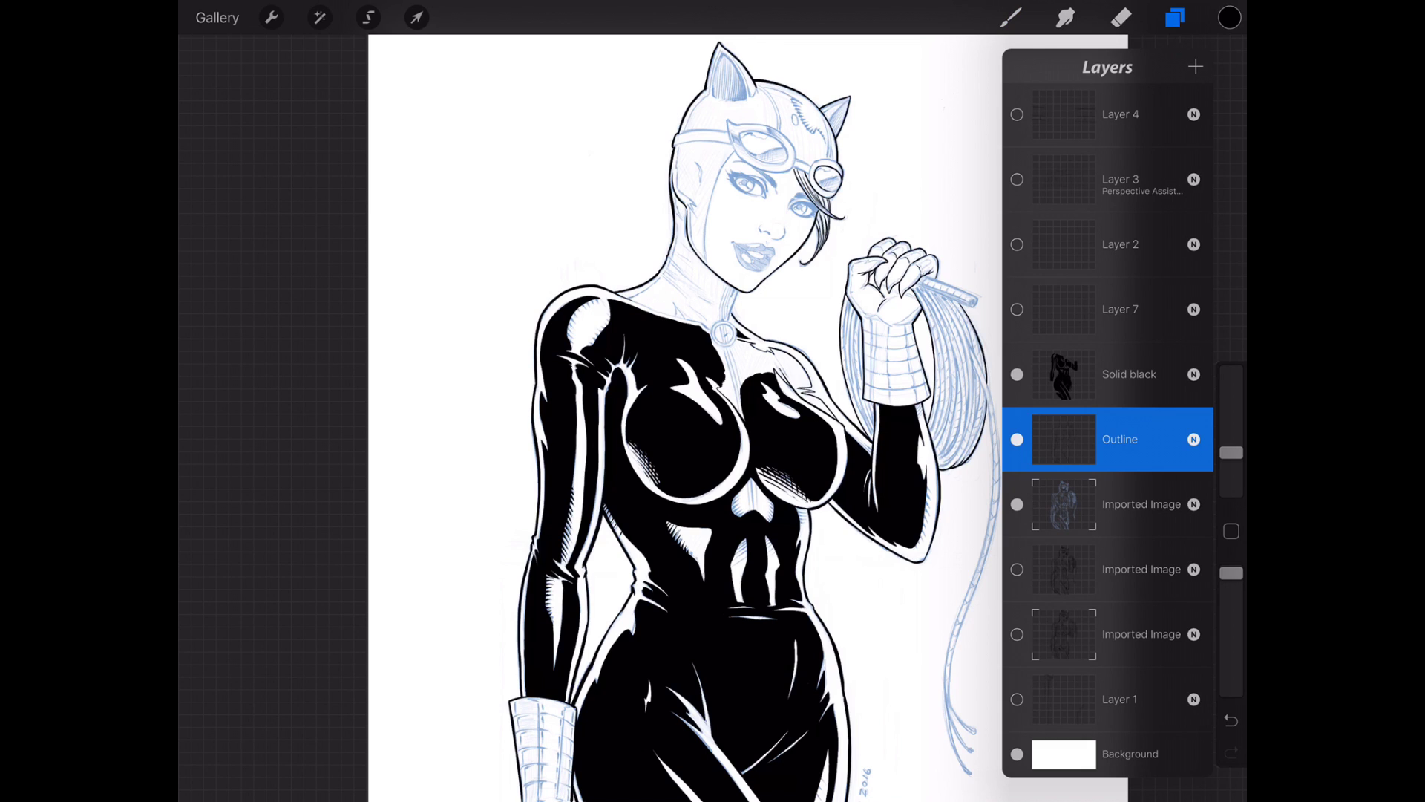
left_click(1016, 374)
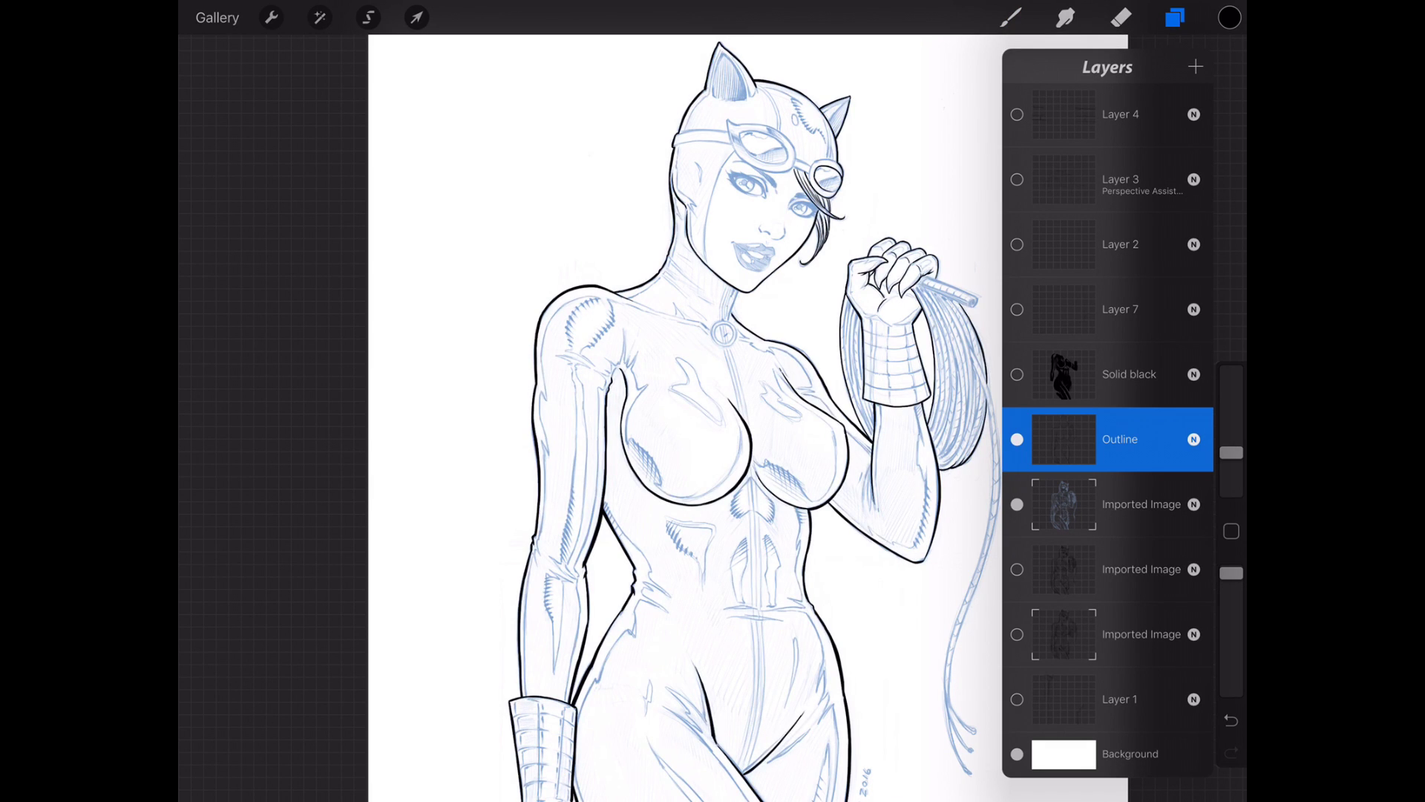
left_click(1018, 374)
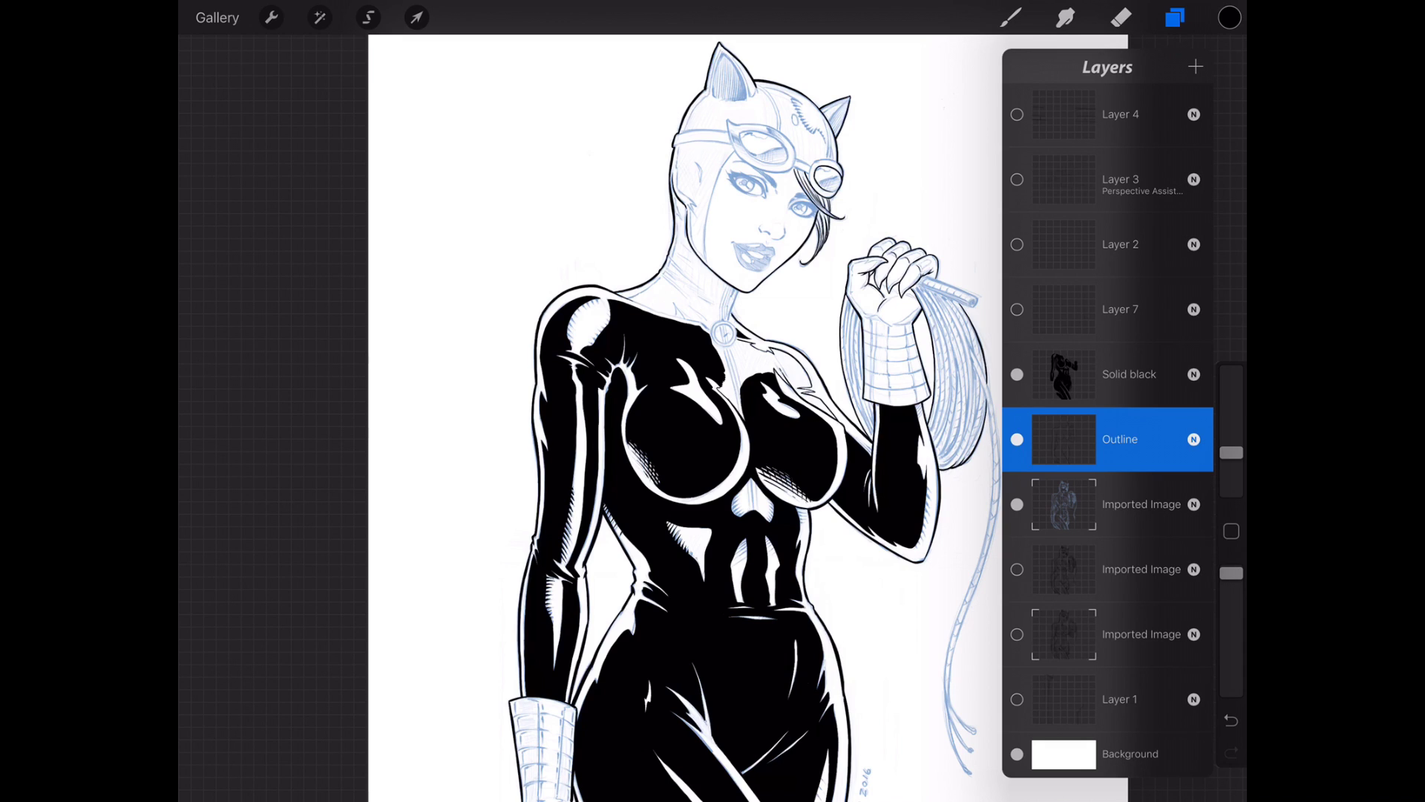
left_click(1063, 375)
Pick a saturated bright blue and fill the Solid black layer with it.
left_click(1229, 17)
left_click(1204, 292)
left_click(1144, 180)
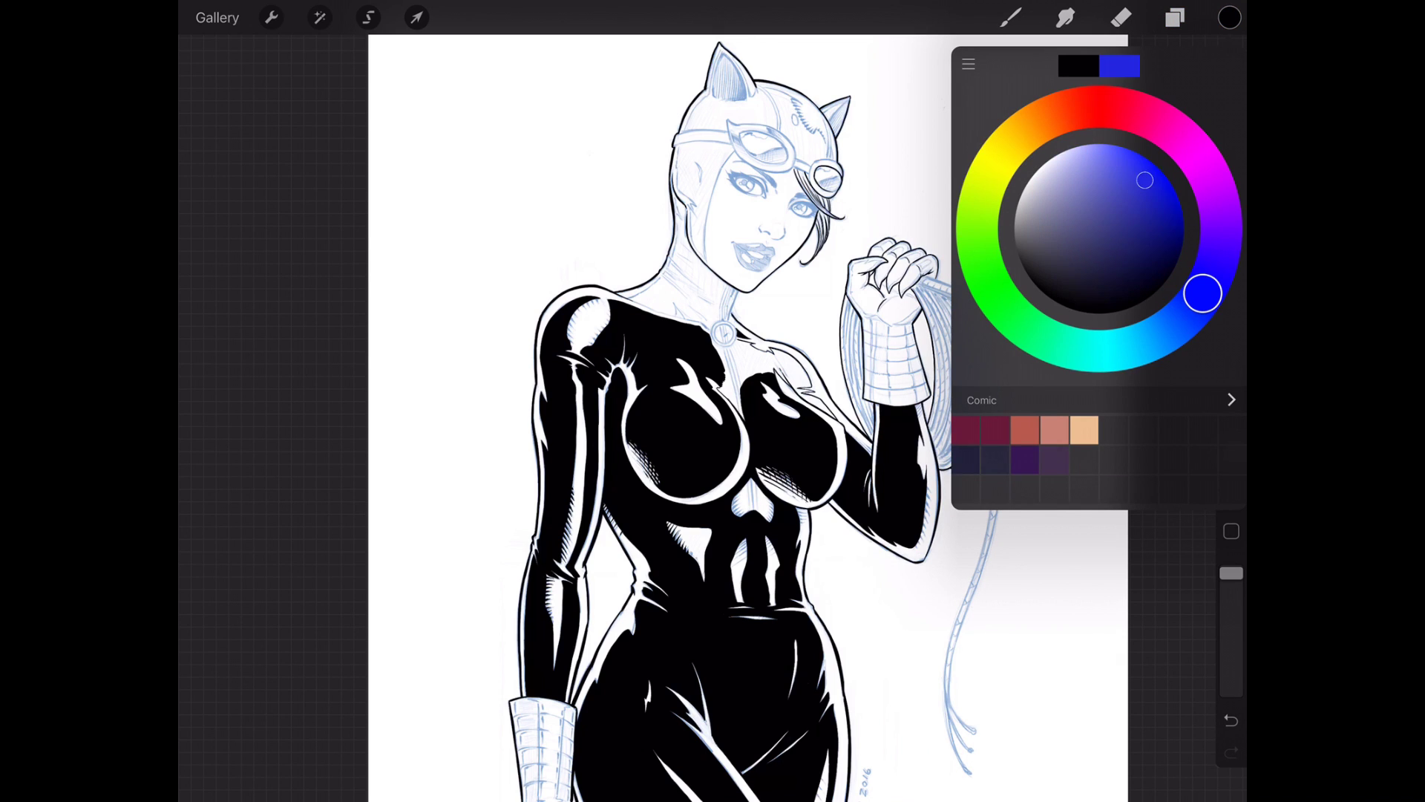
left_click(1175, 17)
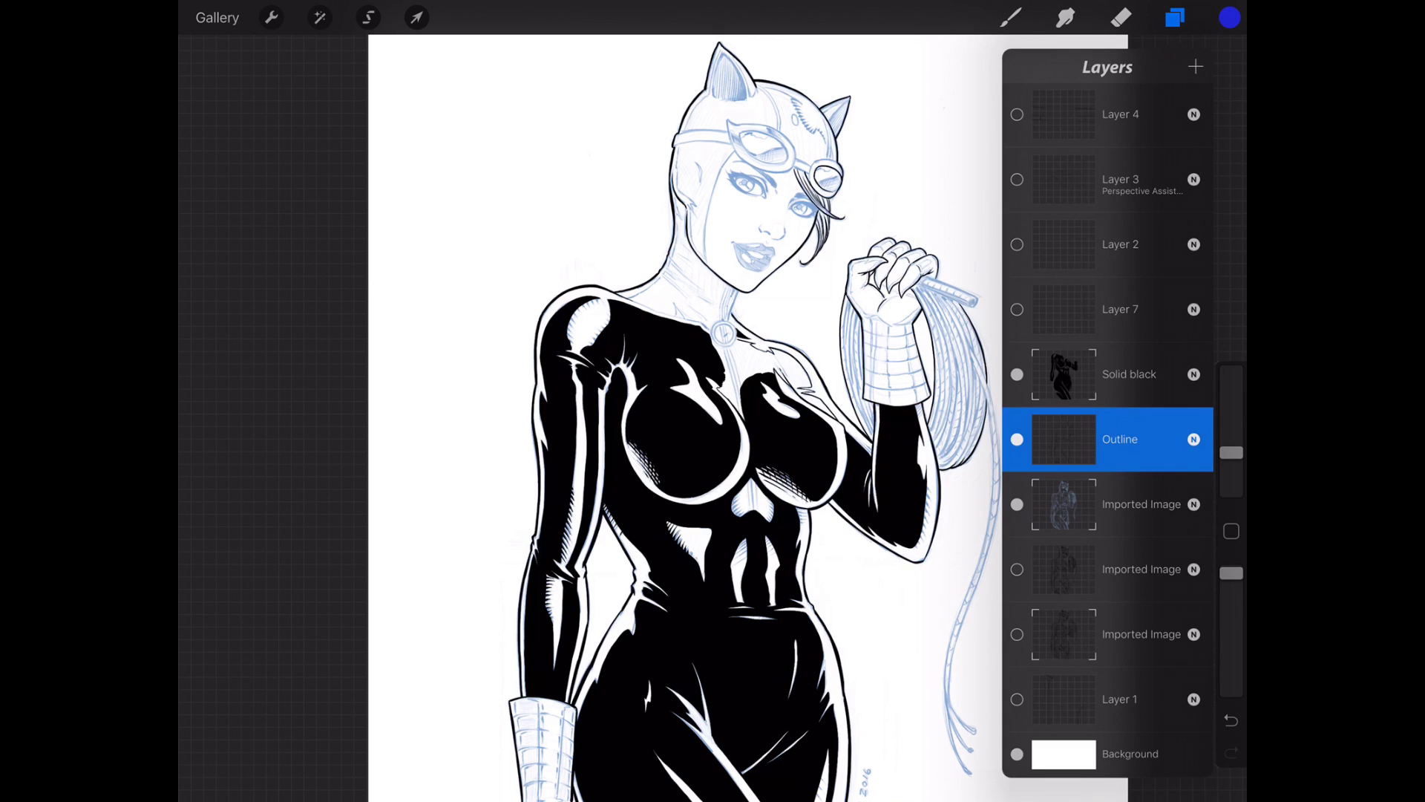
left_click(1129, 374)
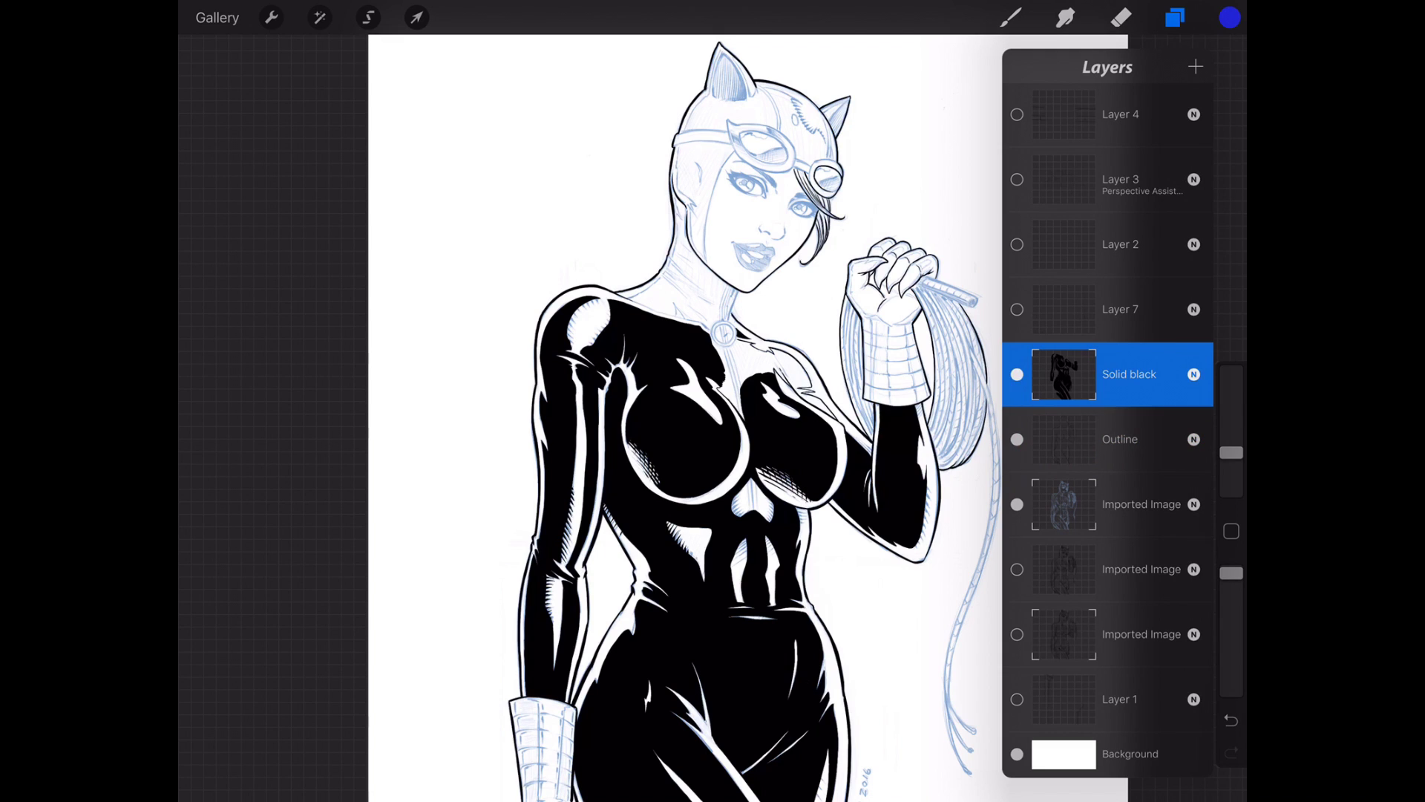
left_click(1128, 374)
left_click(687, 375)
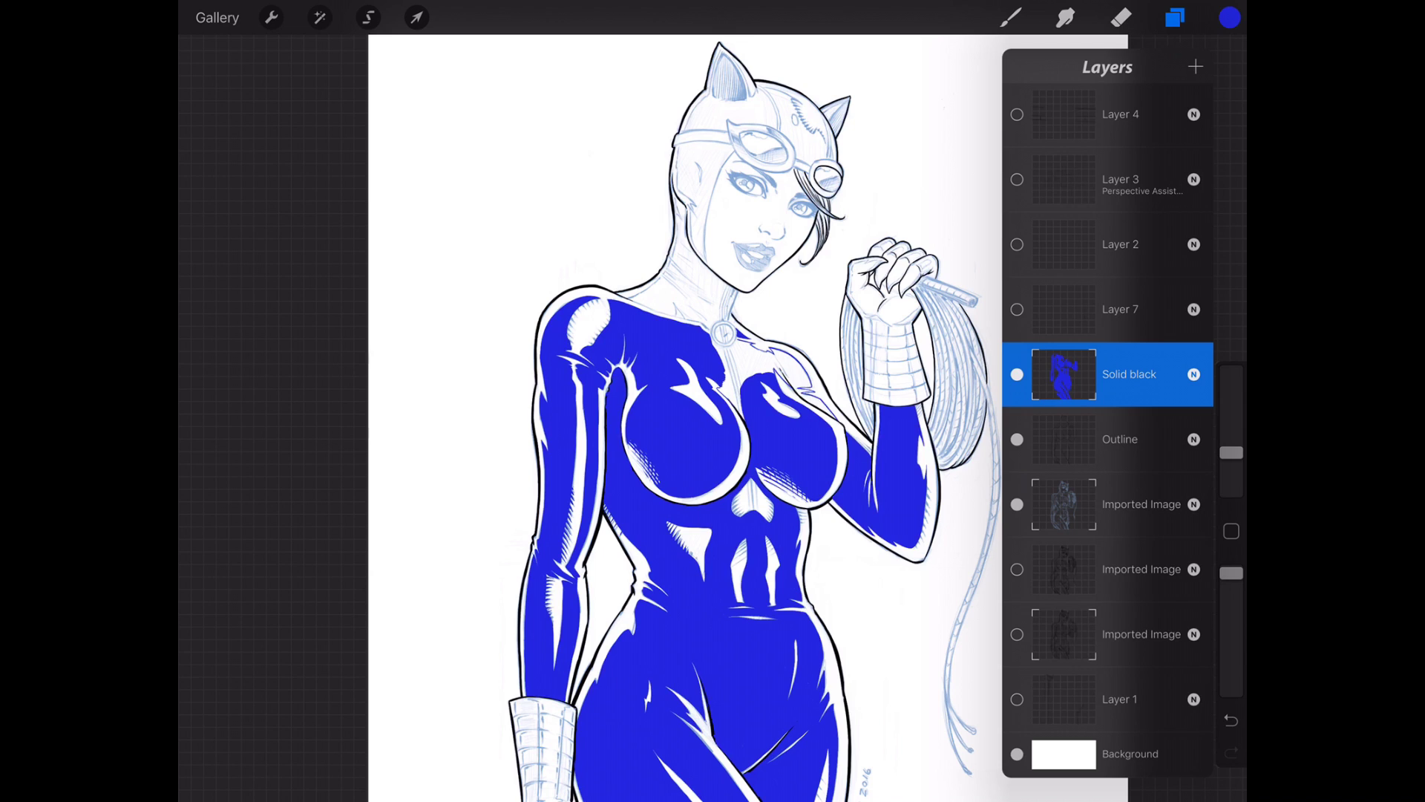
Undo the blue bodysuit fill, then hide and re-show the Outline layer.
left_click(1011, 17)
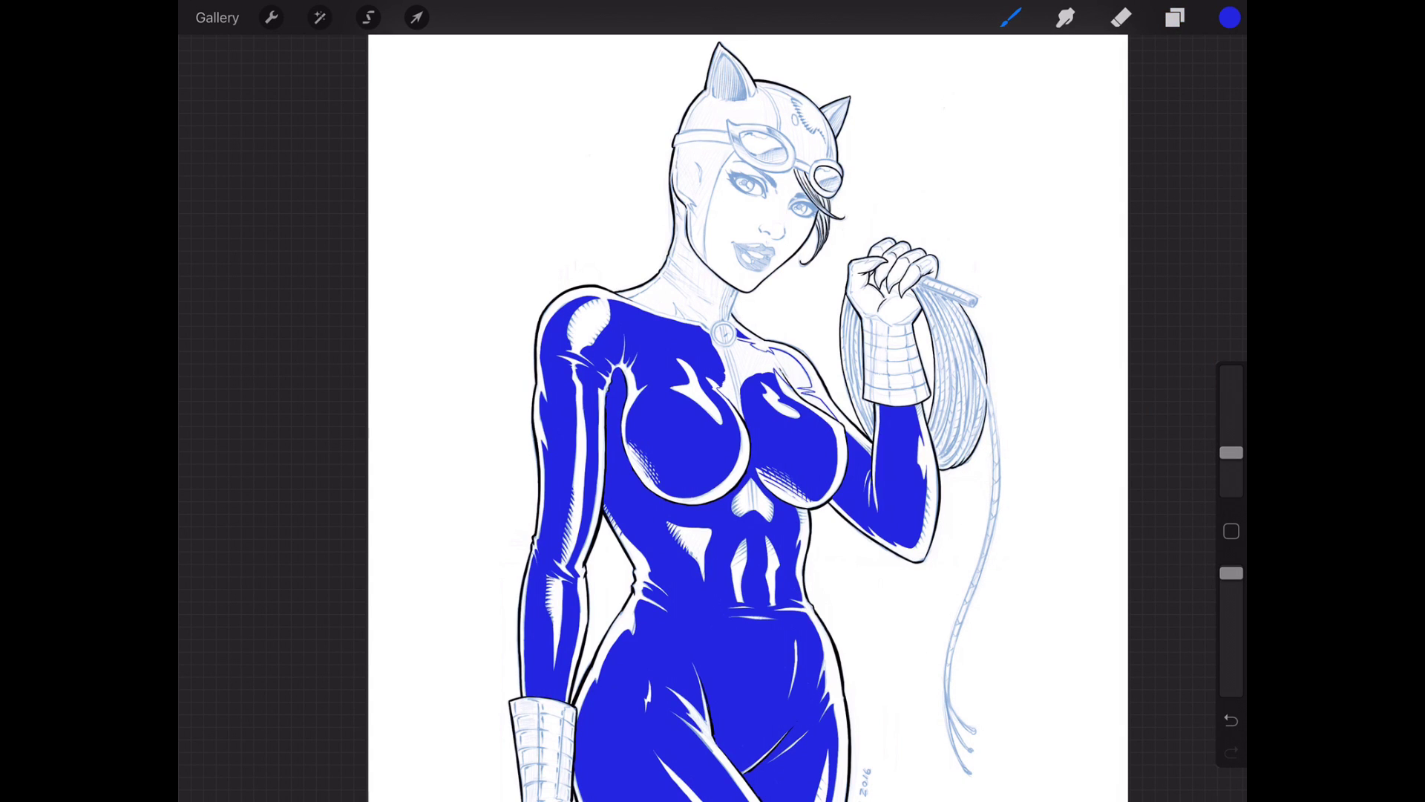
key("ctrl+z")
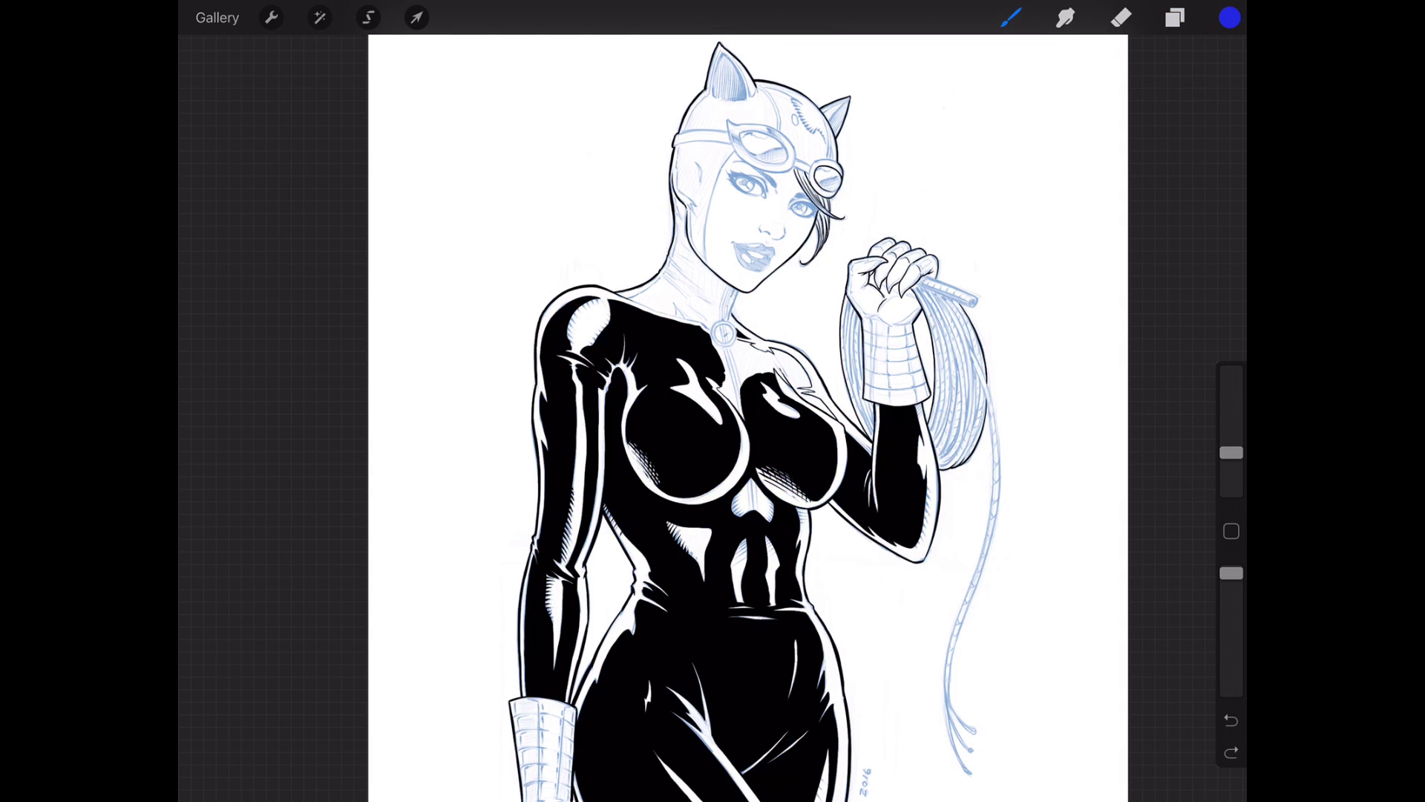
left_click(1175, 17)
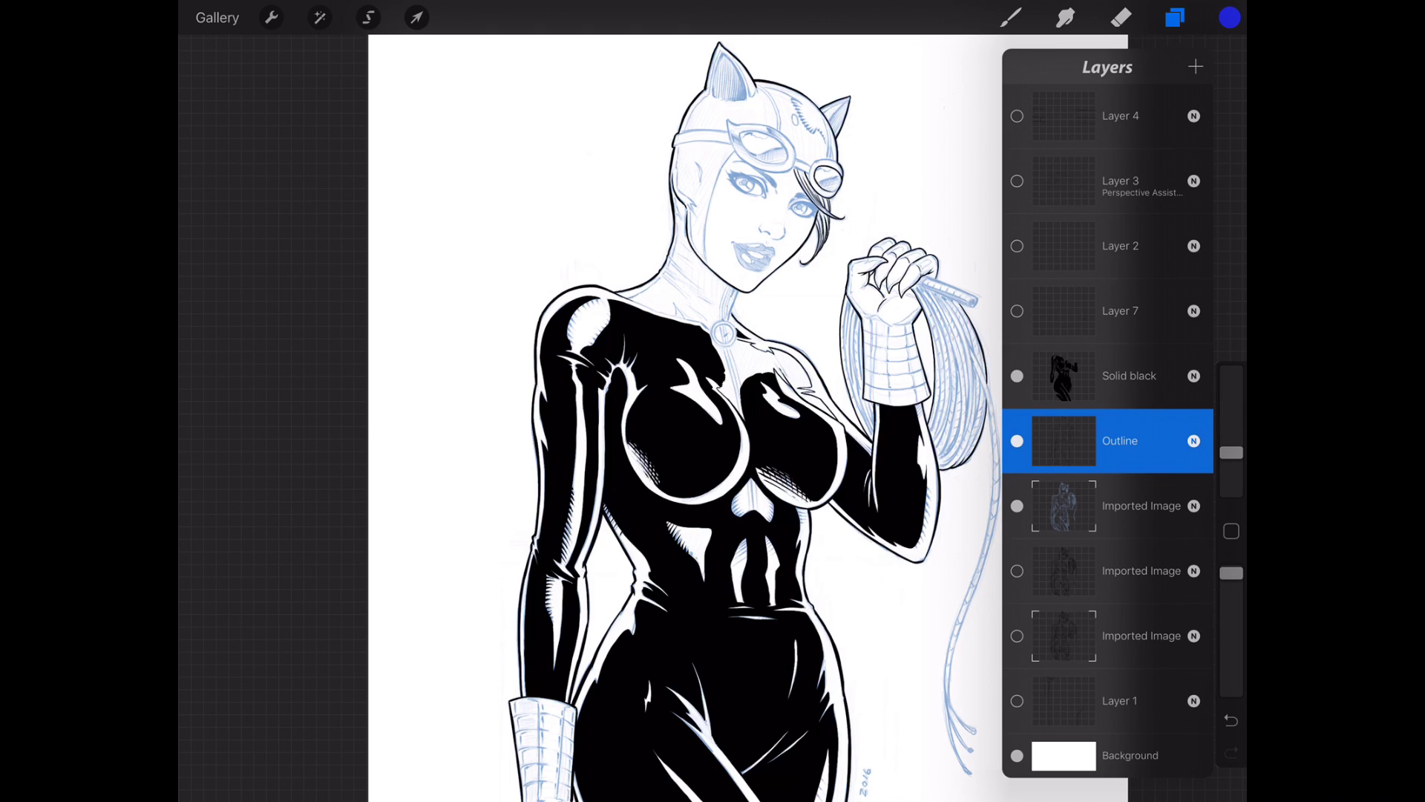
left_click(1016, 441)
left_click(1119, 441)
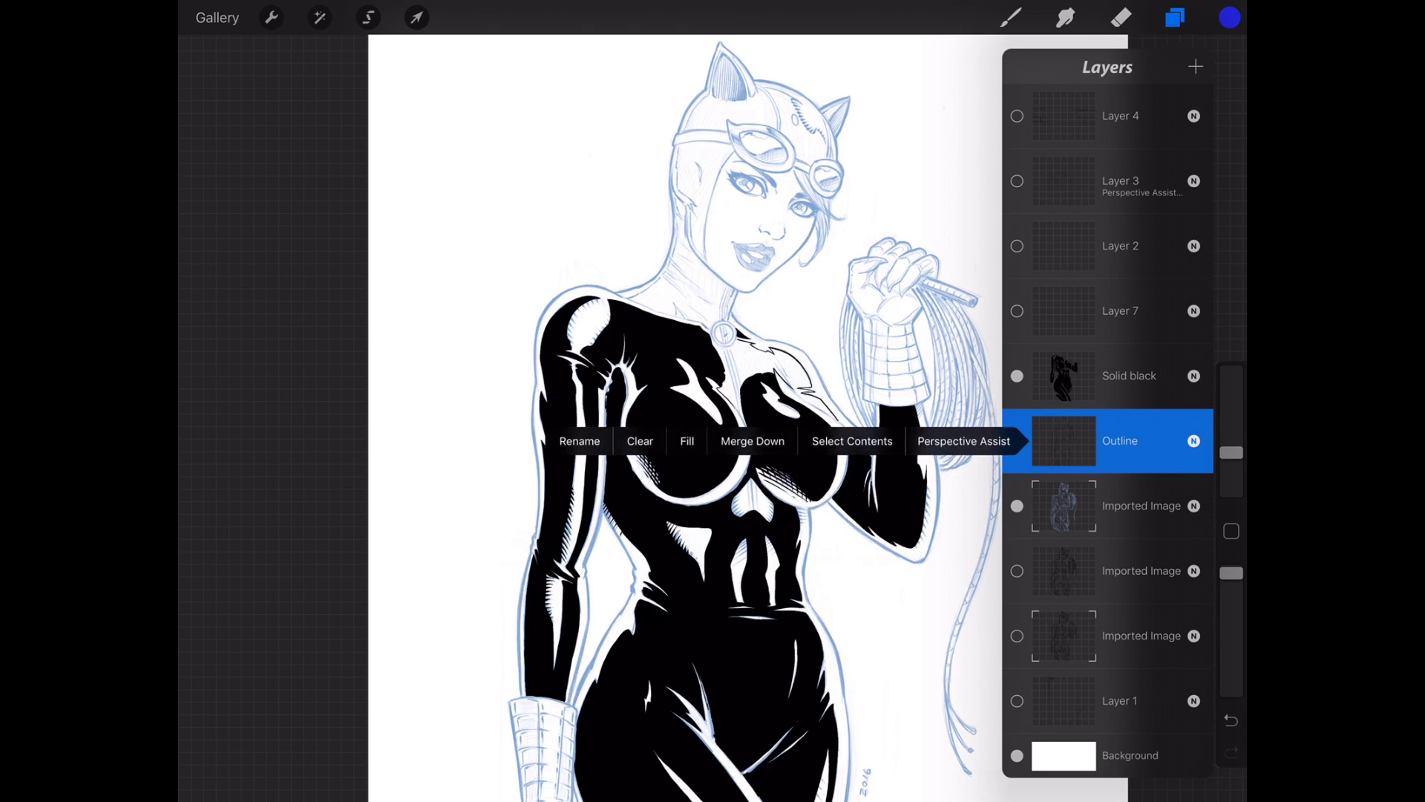
left_click(1118, 442)
left_click(1017, 441)
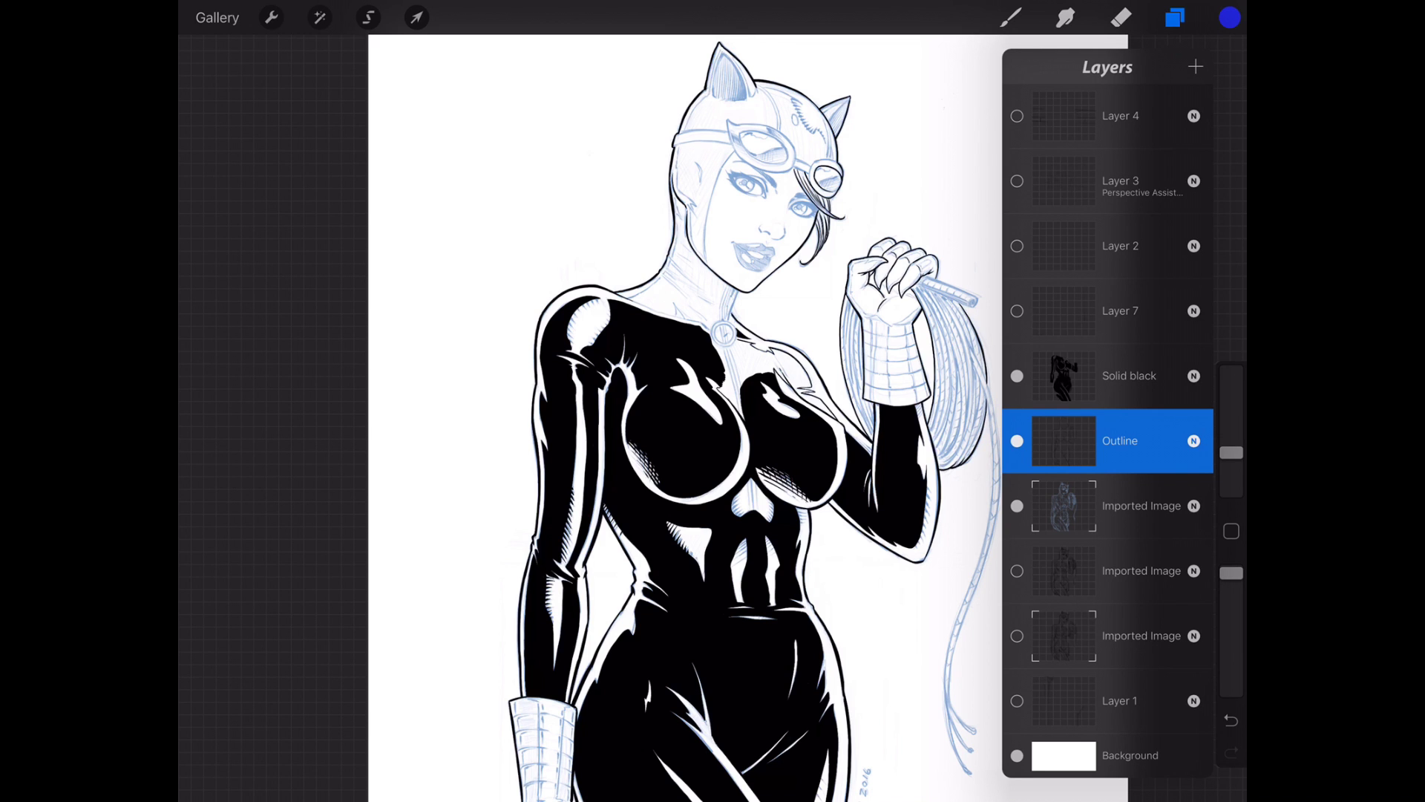
Select the Solid black layer, set the colour to black, and choose Studio Pen.
left_click(1130, 376)
scroll(718, 134, "up", 2)
scroll(718, 133, "up", 2)
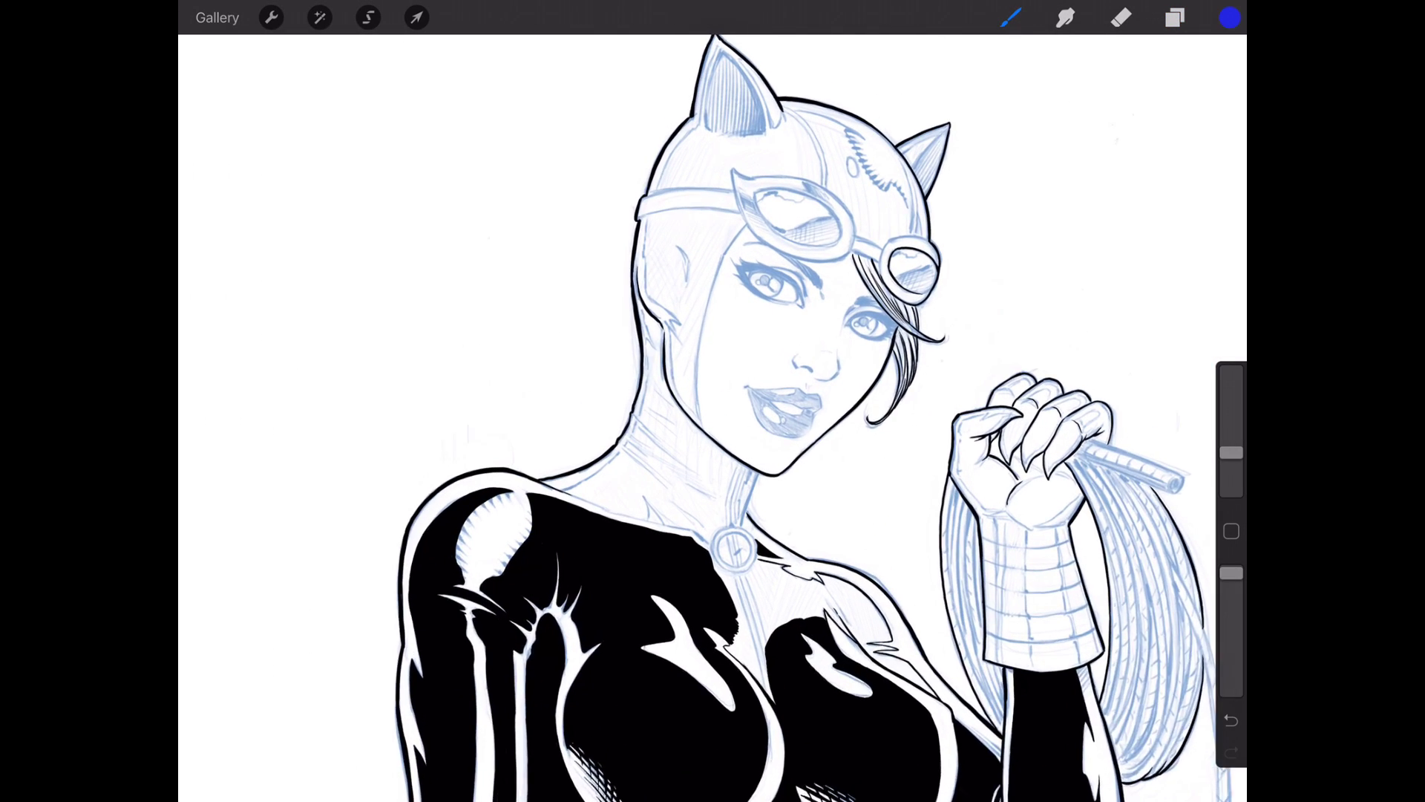
scroll(719, 134, "up", 2)
scroll(718, 134, "up", 2)
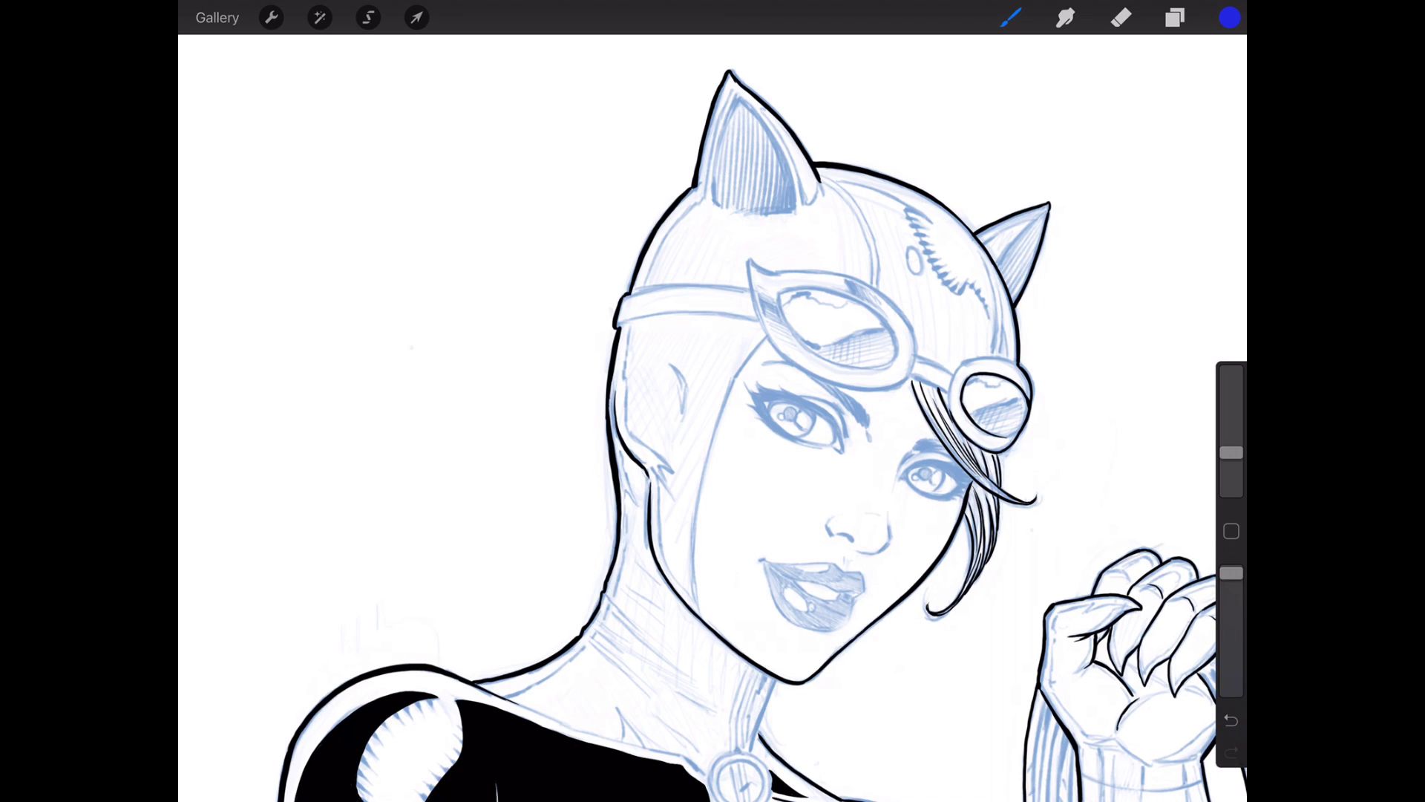
left_click(1230, 17)
left_click(1070, 309)
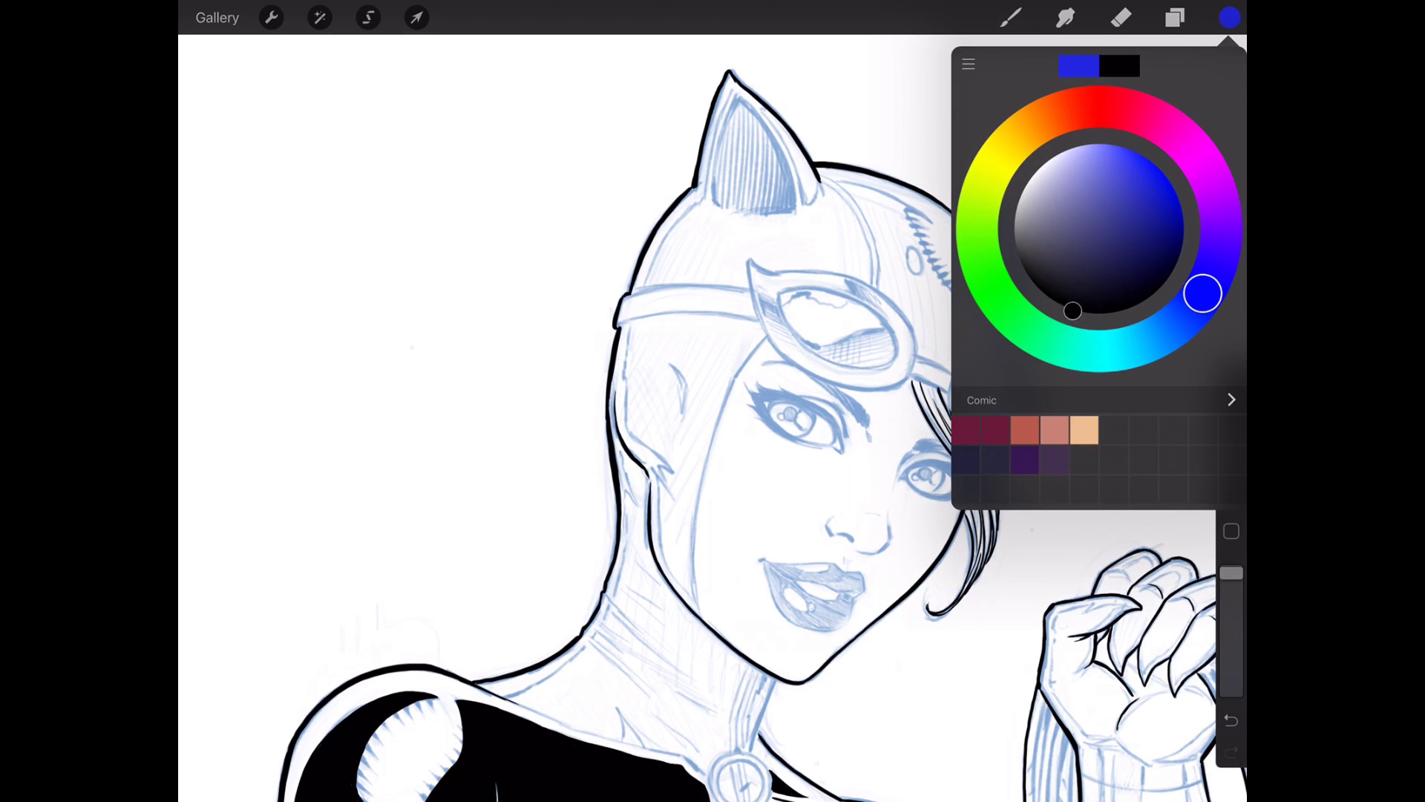
left_click(1010, 17)
left_click(1011, 16)
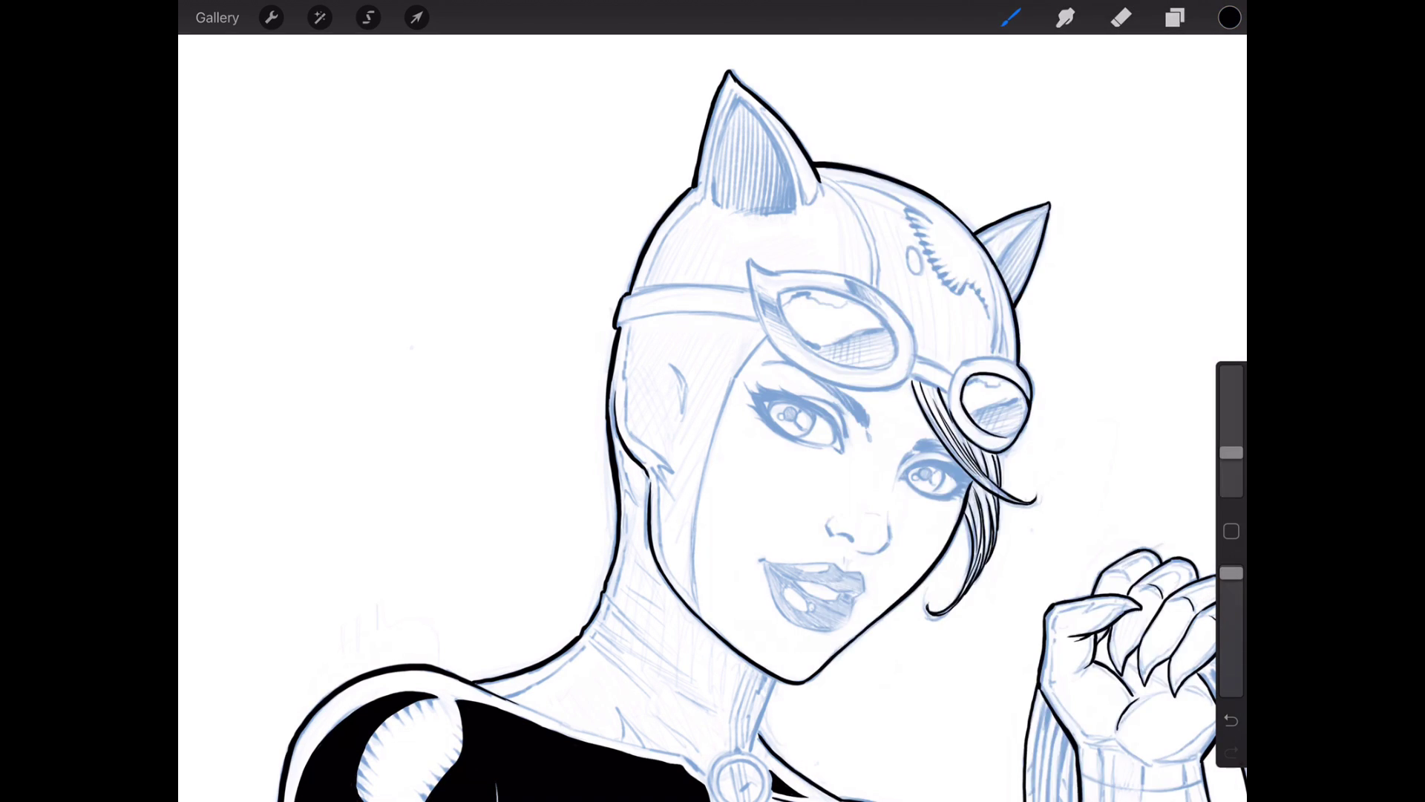
left_click(1011, 17)
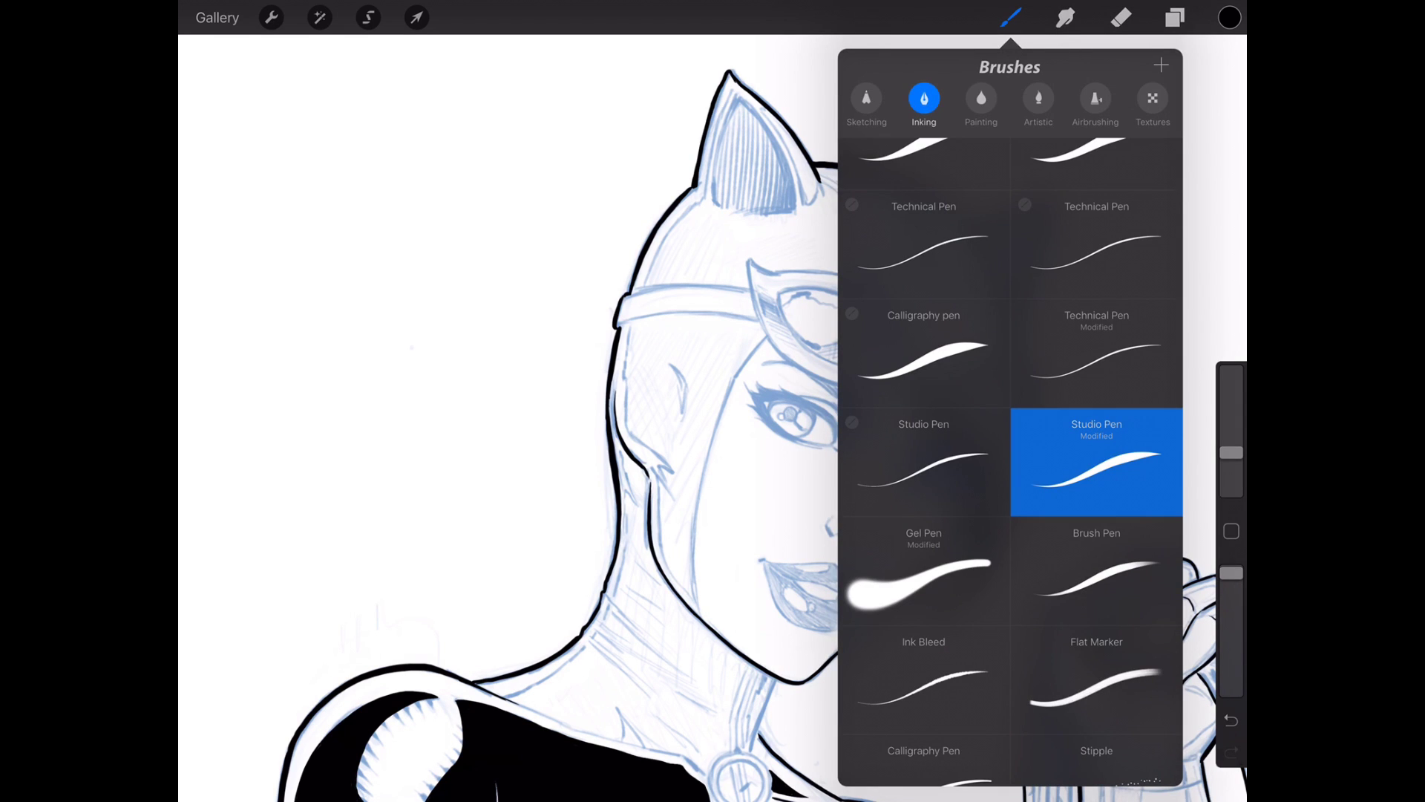
left_click(1010, 17)
scroll(779, 446, "up", 2)
scroll(780, 445, "up", 2)
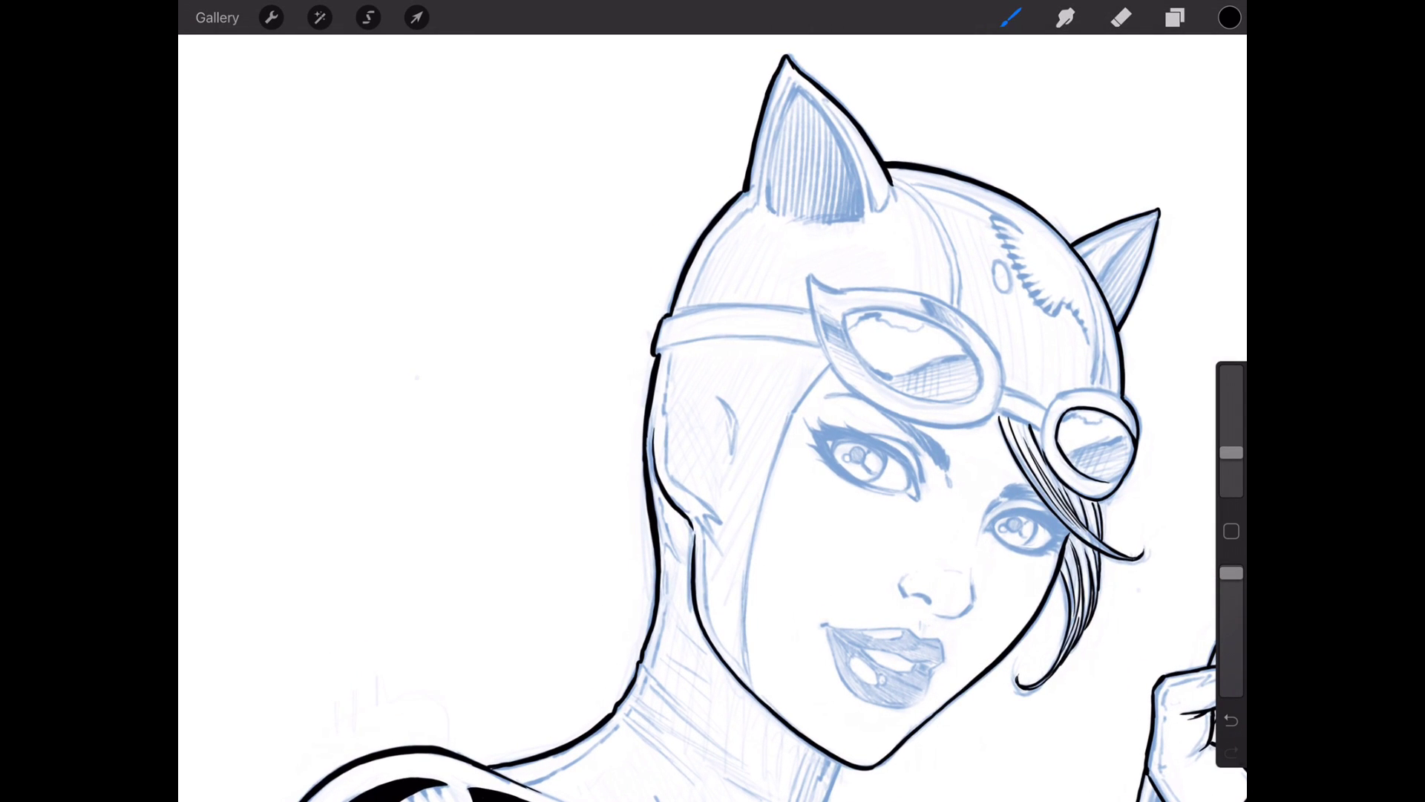
Ink and thicken the head's left outline below the ear, plus an inner-ear stroke.
left_click_drag(754, 204, 710, 264)
left_click_drag(755, 203, 691, 304)
left_click_drag(792, 92, 767, 218)
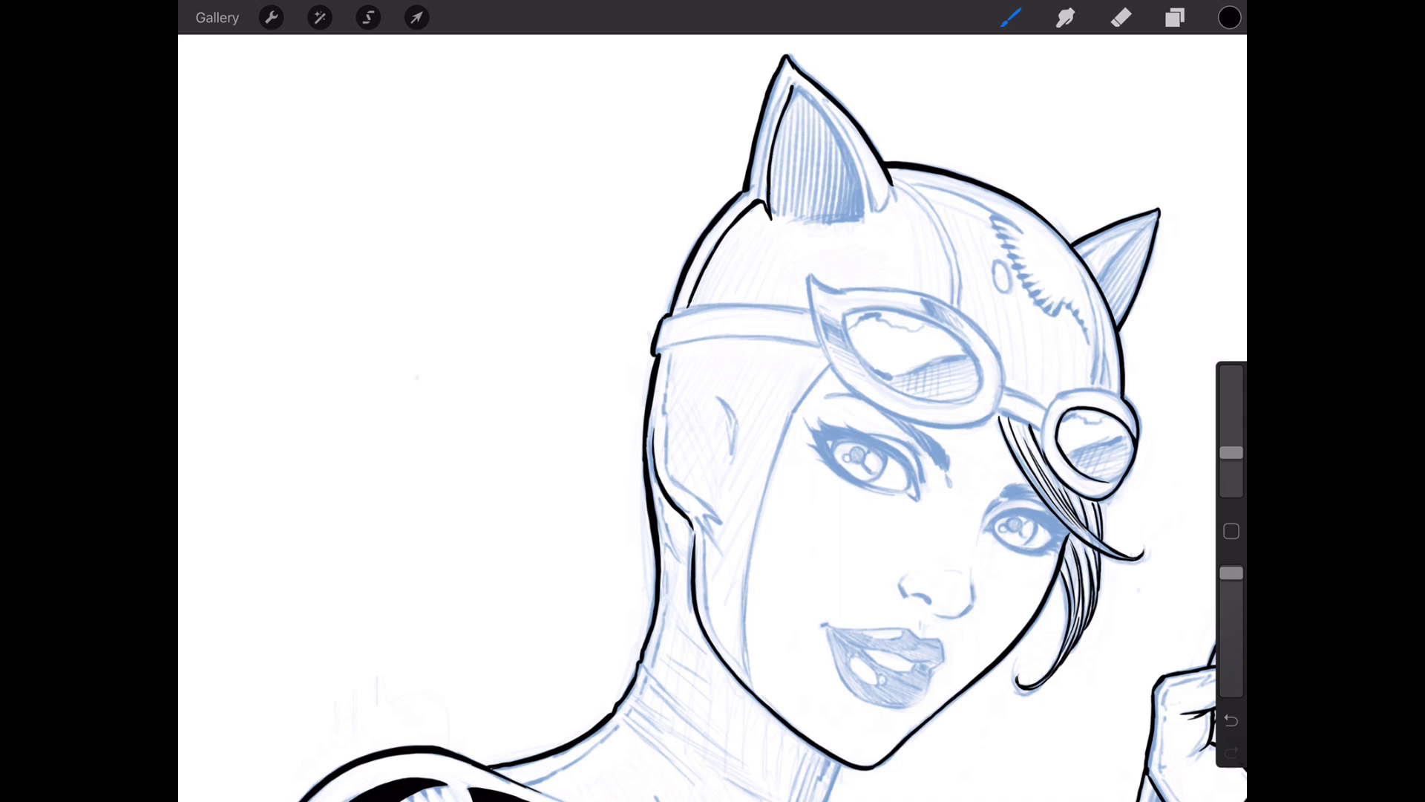
Redraw the inner left ear line, undoing twice until a shorter line looks right.
mouse_move(857, 458)
left_mouse_down()
mouse_move(795, 446)
mouse_move(752, 549)
left_mouse_up()
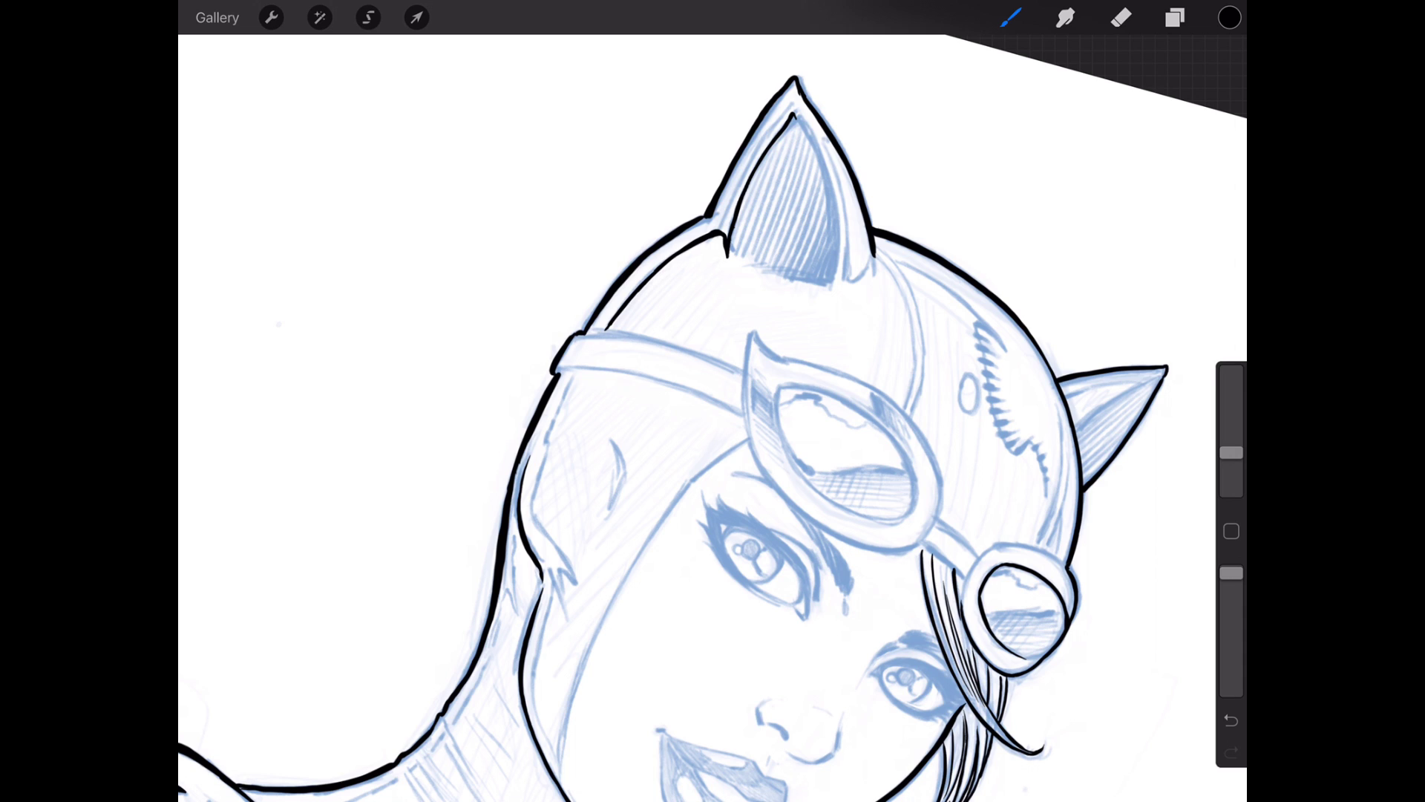
mouse_move(797, 123)
left_mouse_down()
mouse_move(825, 181)
mouse_move(834, 280)
left_mouse_up()
key("ctrl+z")
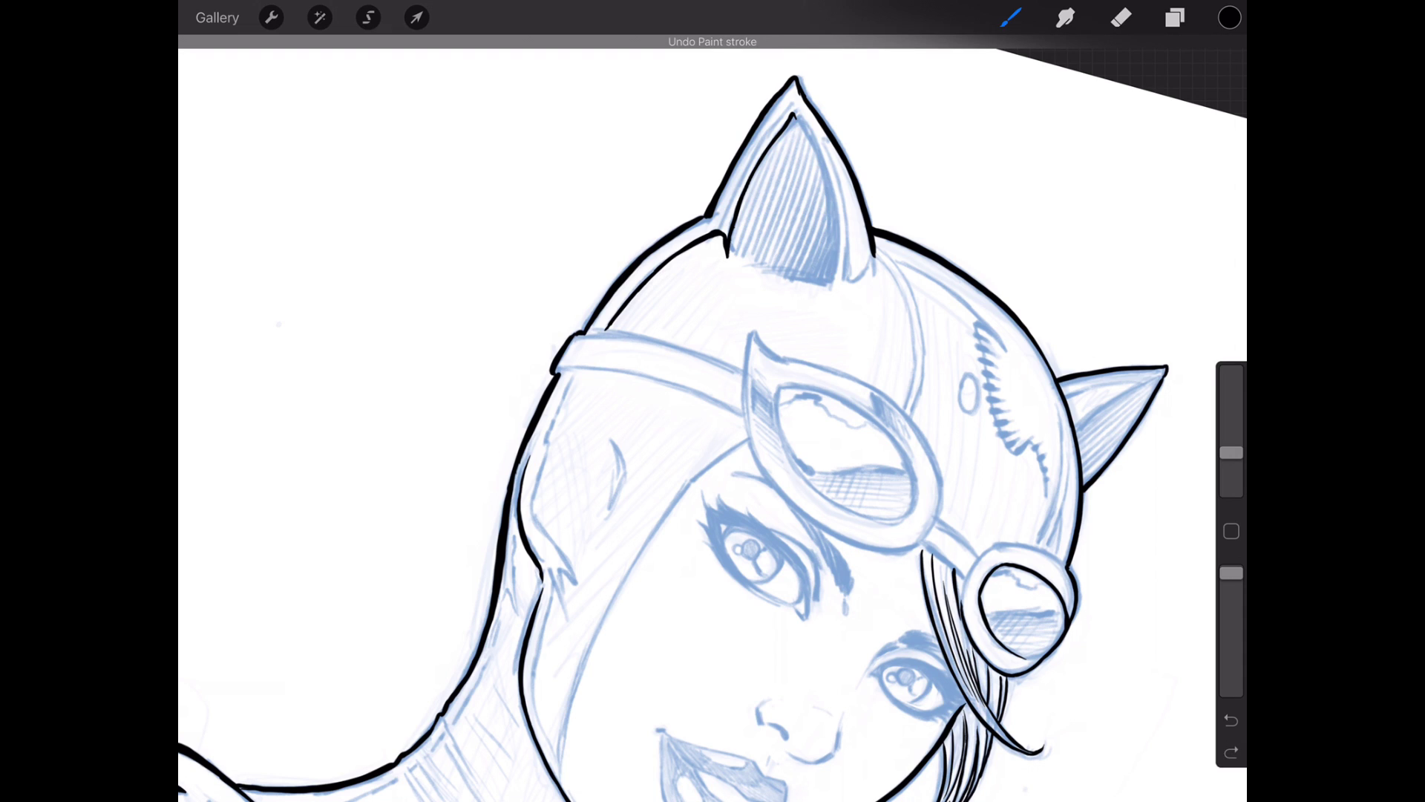
mouse_move(798, 123)
left_mouse_down()
mouse_move(823, 171)
mouse_move(833, 280)
left_mouse_up()
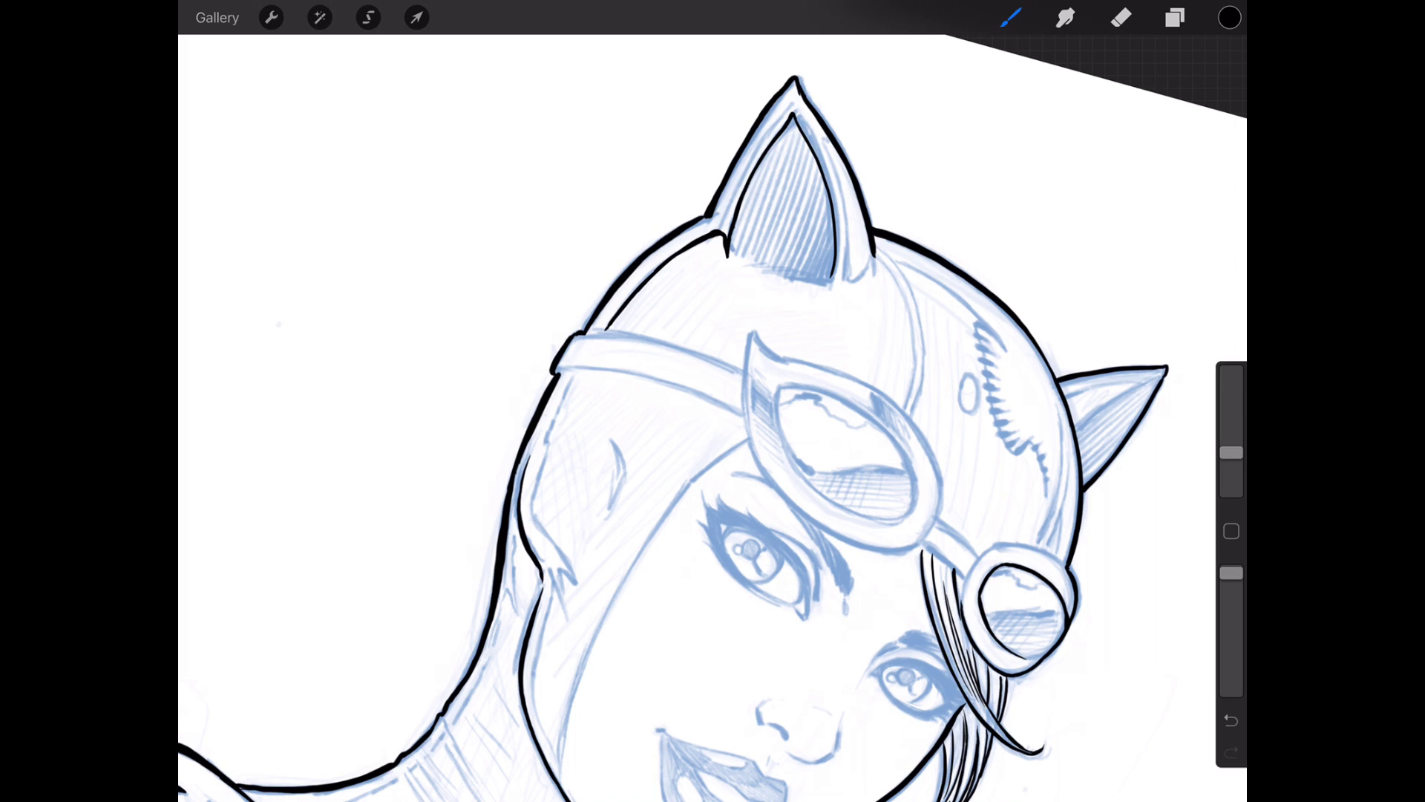
key("ctrl+z")
mouse_move(797, 123)
left_mouse_down()
mouse_move(835, 228)
mouse_move(833, 282)
left_mouse_up()
scroll(857, 467, "down", 3)
scroll(857, 468, "down", 2)
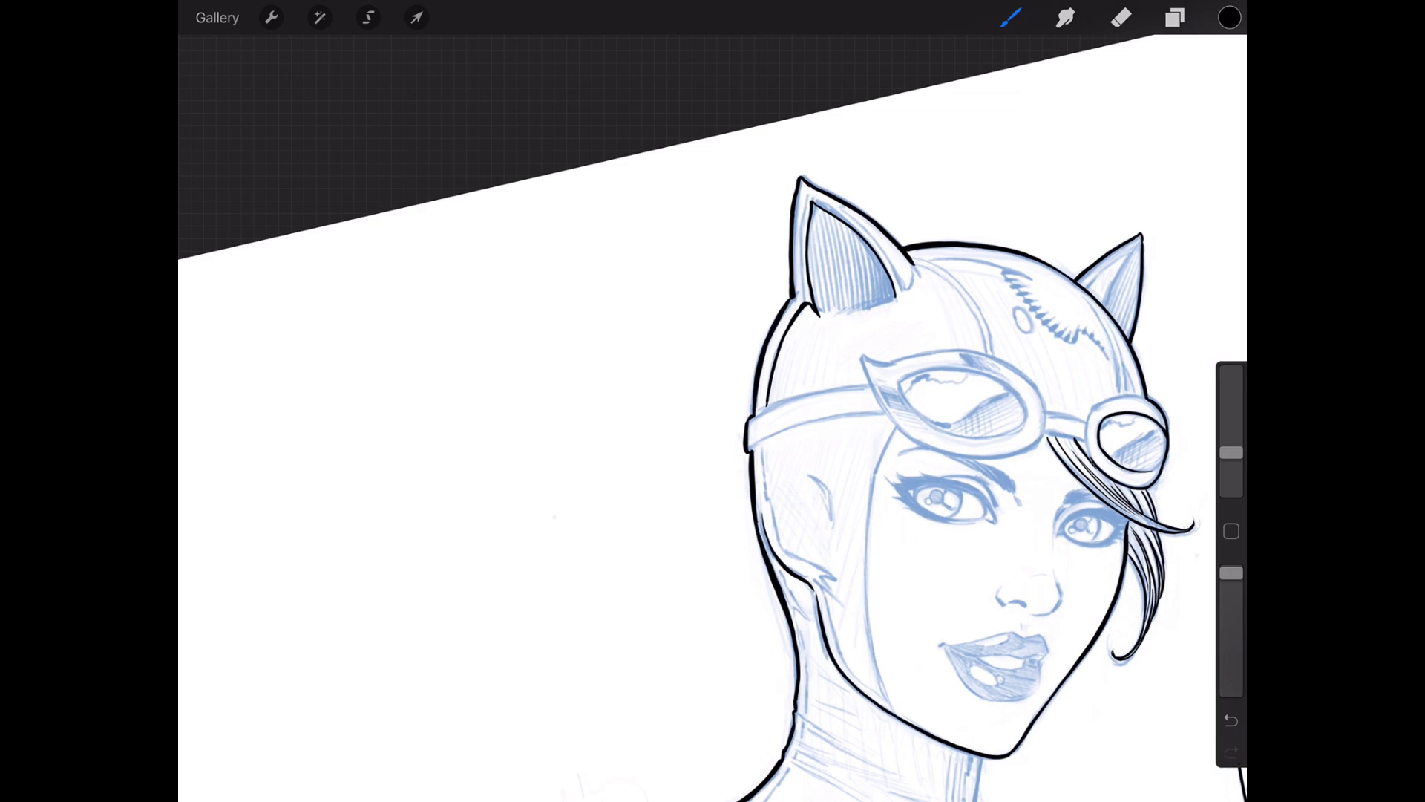
Ink the left ear base, undoing and redoing strokes, then the inner ear's lower edge.
left_click_drag(824, 312, 895, 298)
key("ctrl+z")
key("ctrl+z")
key("ctrl+shift+z")
scroll(869, 223, "up", 3)
scroll(869, 223, "up", 3)
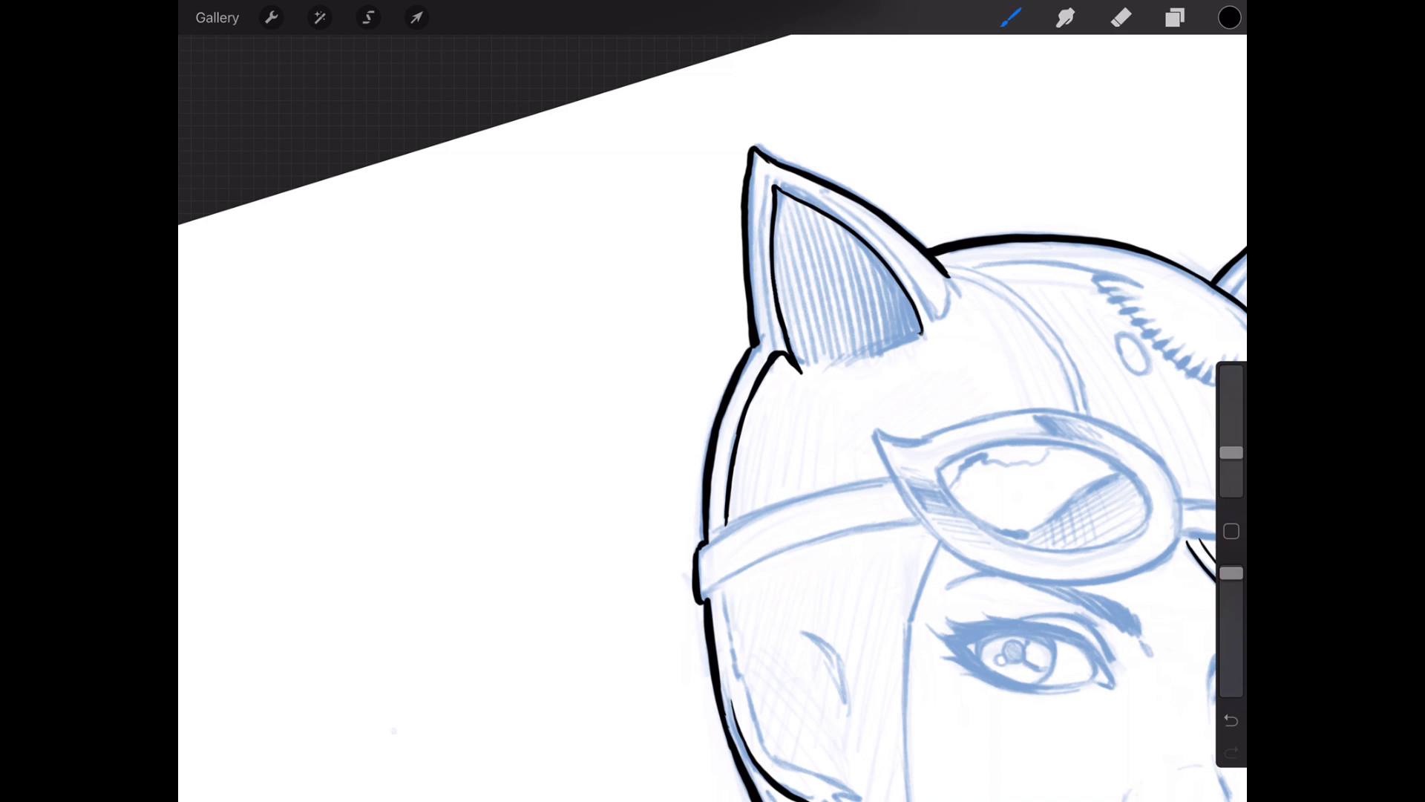
left_click_drag(924, 333, 876, 348)
left_click_drag(878, 345, 832, 367)
scroll(713, 446, "down", 3)
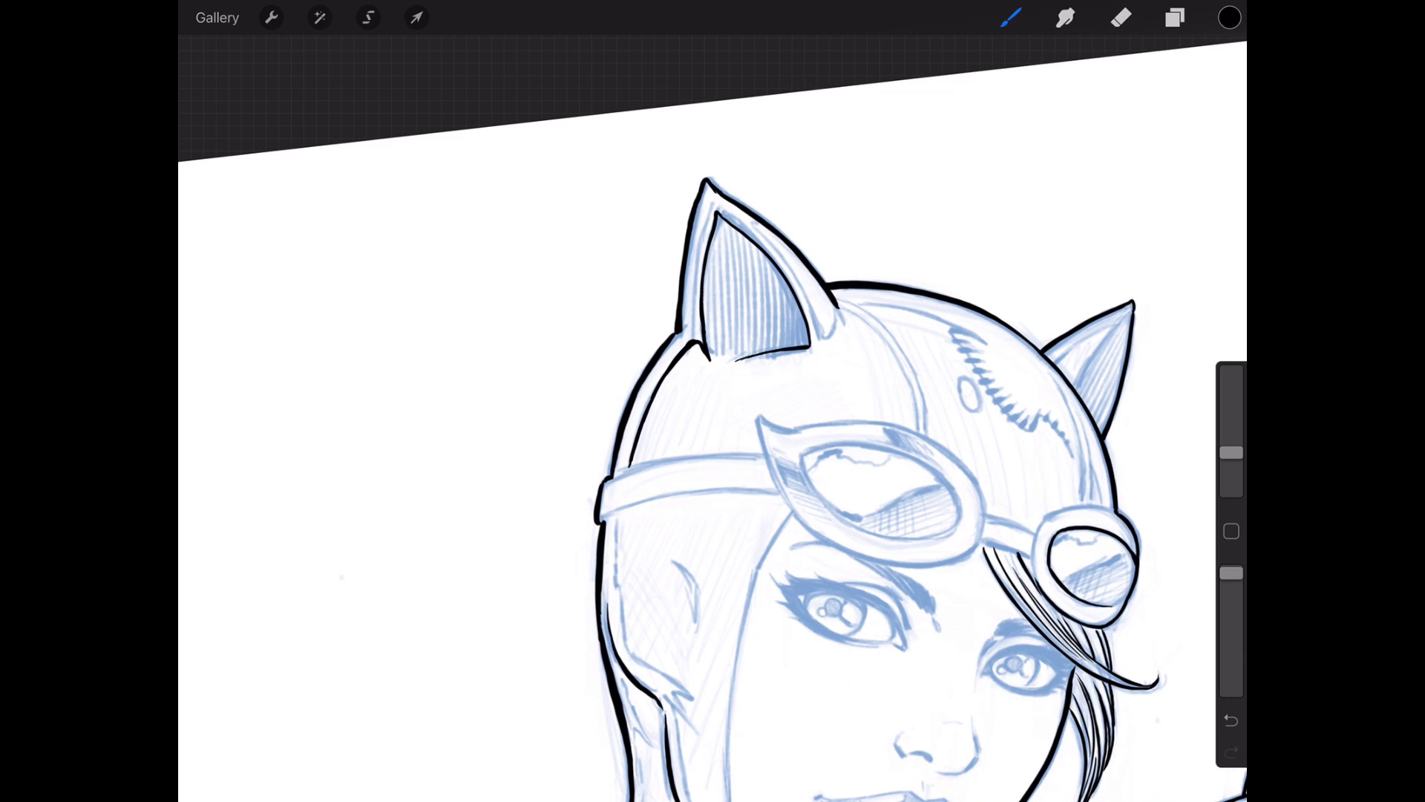
scroll(851, 463, "down", 2)
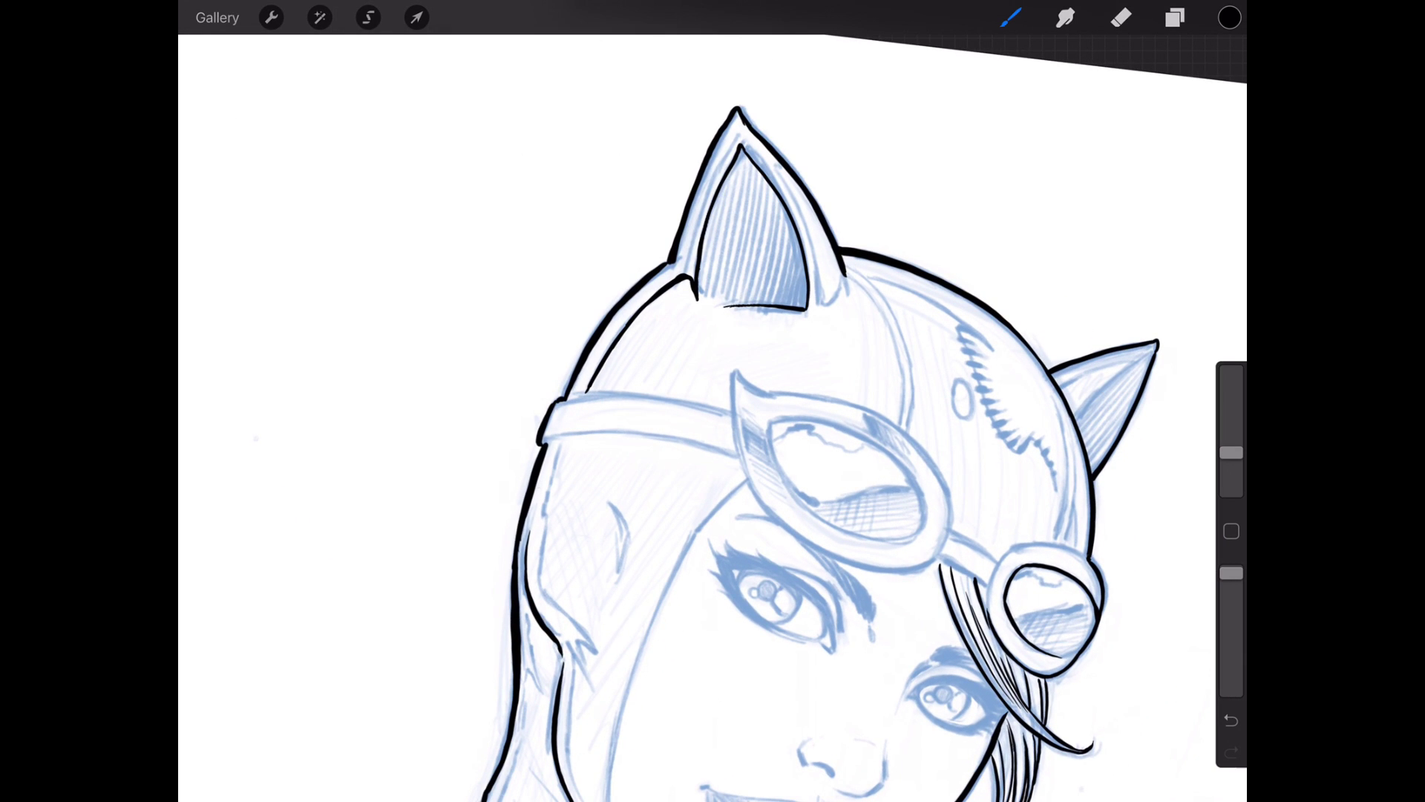
scroll(713, 447, "up", 1)
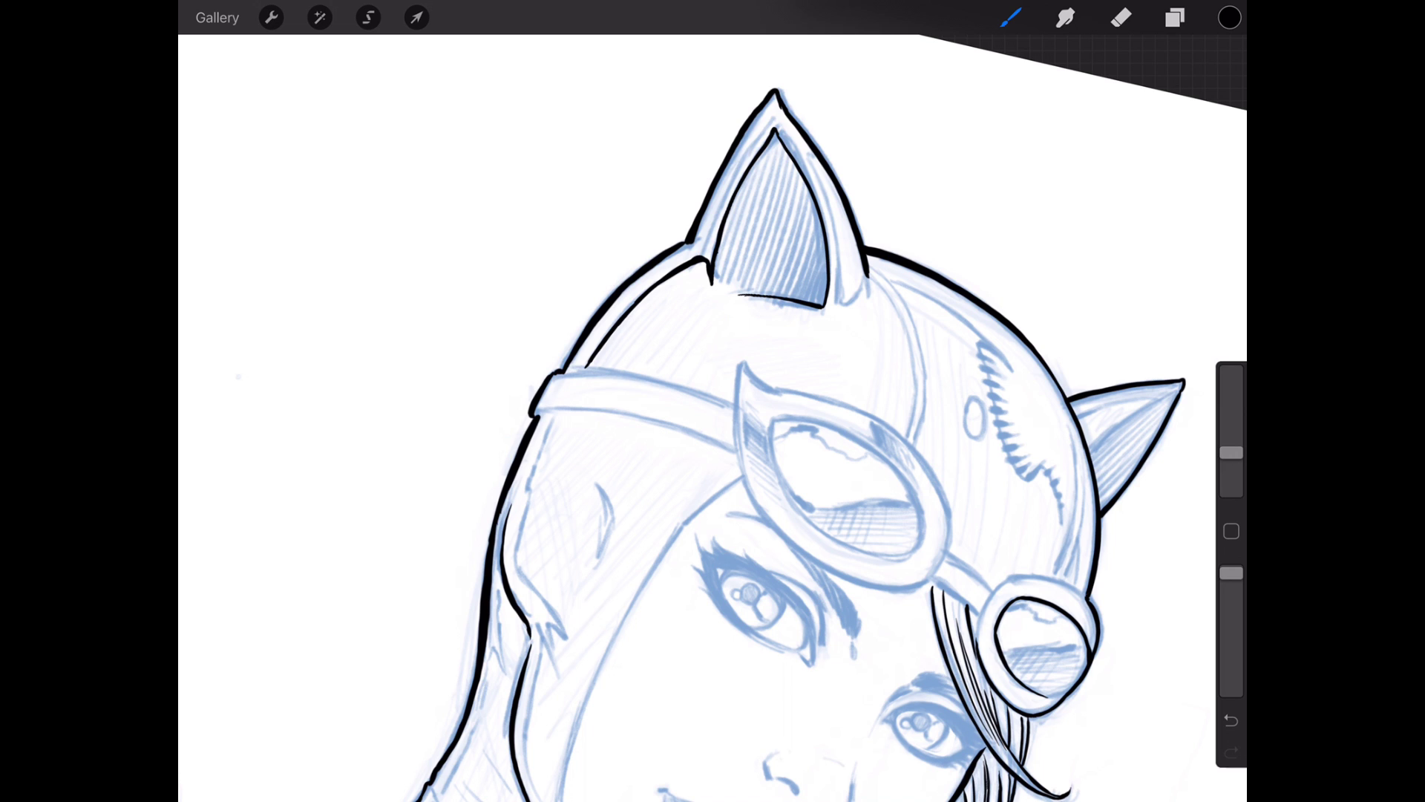
scroll(713, 446, "down", 2)
scroll(713, 446, "down", 1)
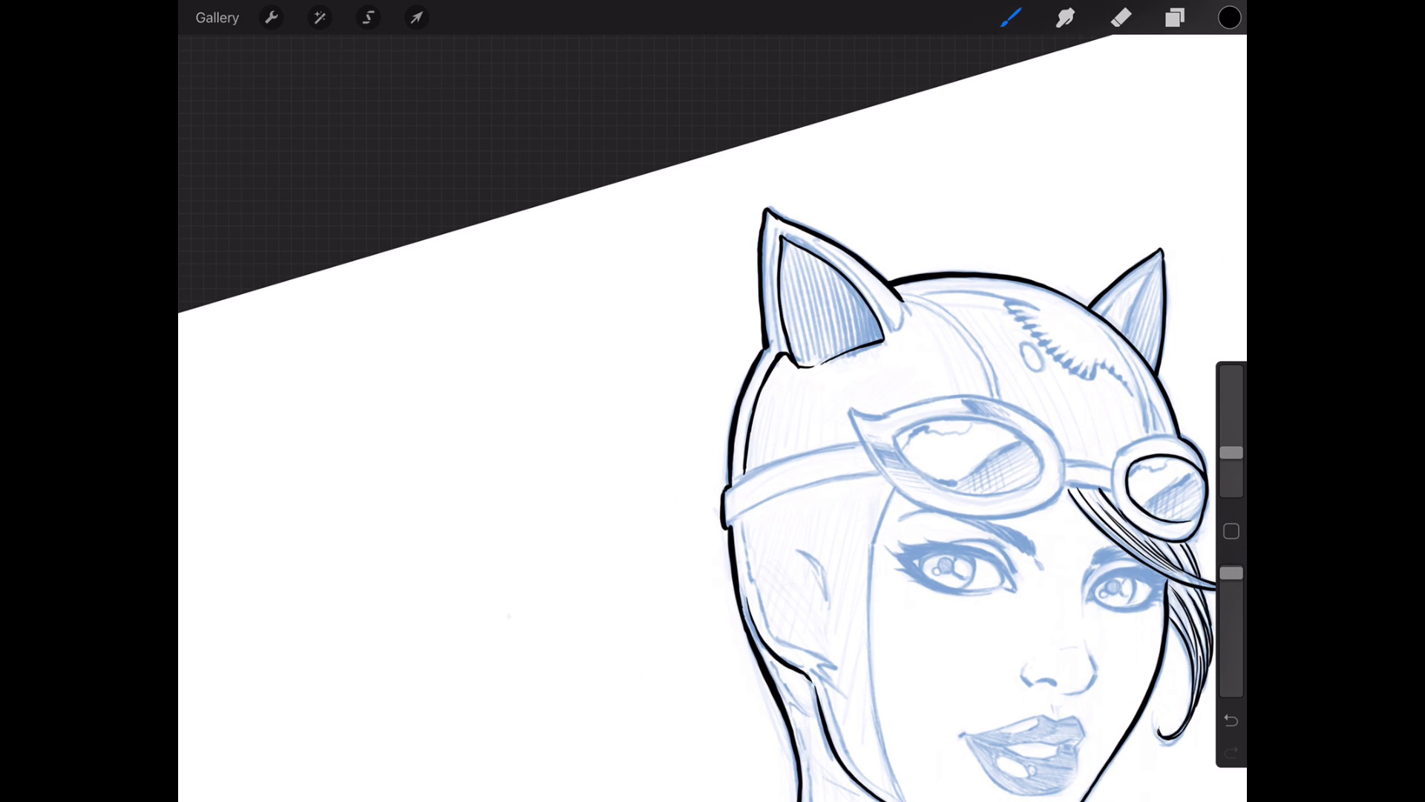
Ink the ear's bottom edge, its inner right edge, and beside its lower-right base.
left_click_drag(799, 364, 823, 368)
scroll(892, 501, "up", 1)
scroll(891, 501, "up", 1)
scroll(891, 501, "up", 1)
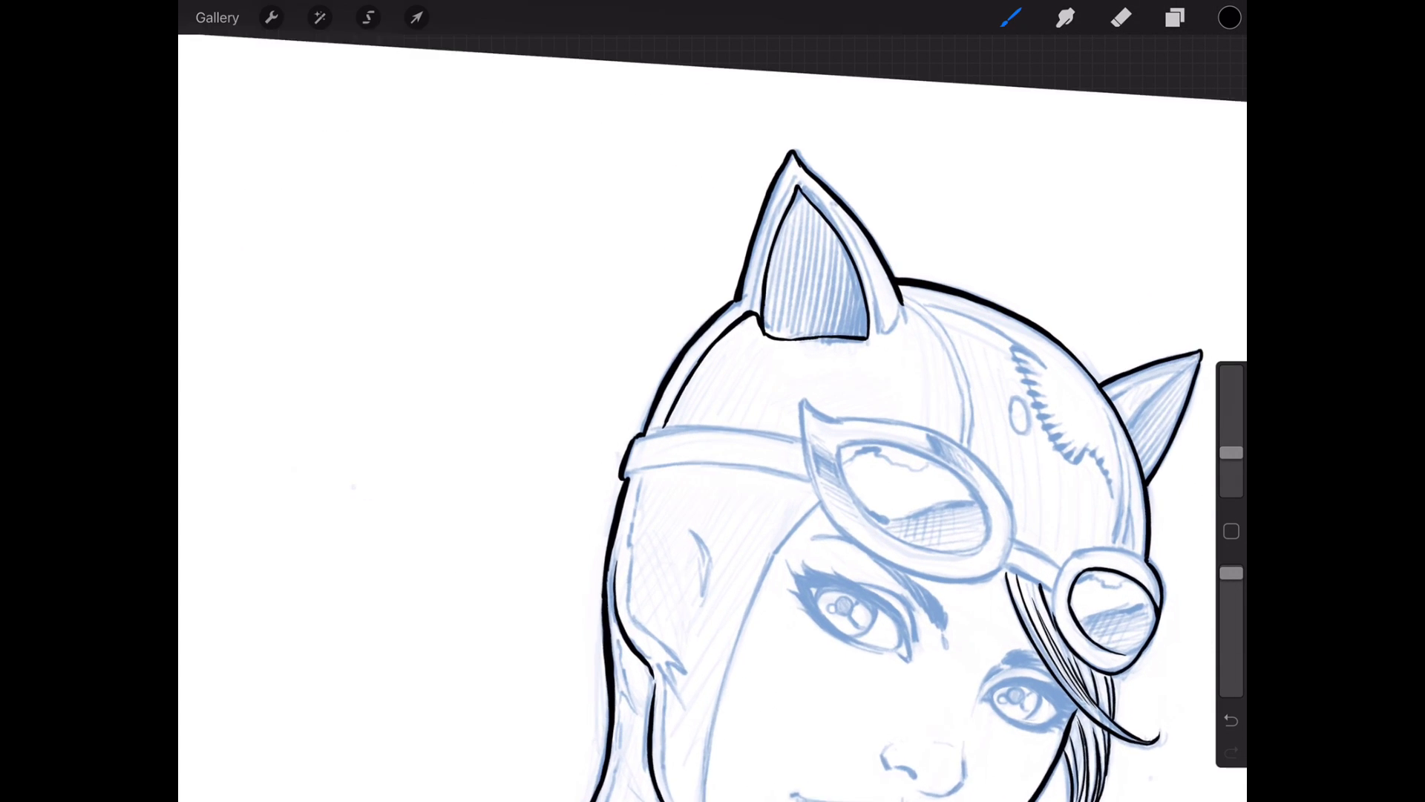
scroll(890, 502, "up", 1)
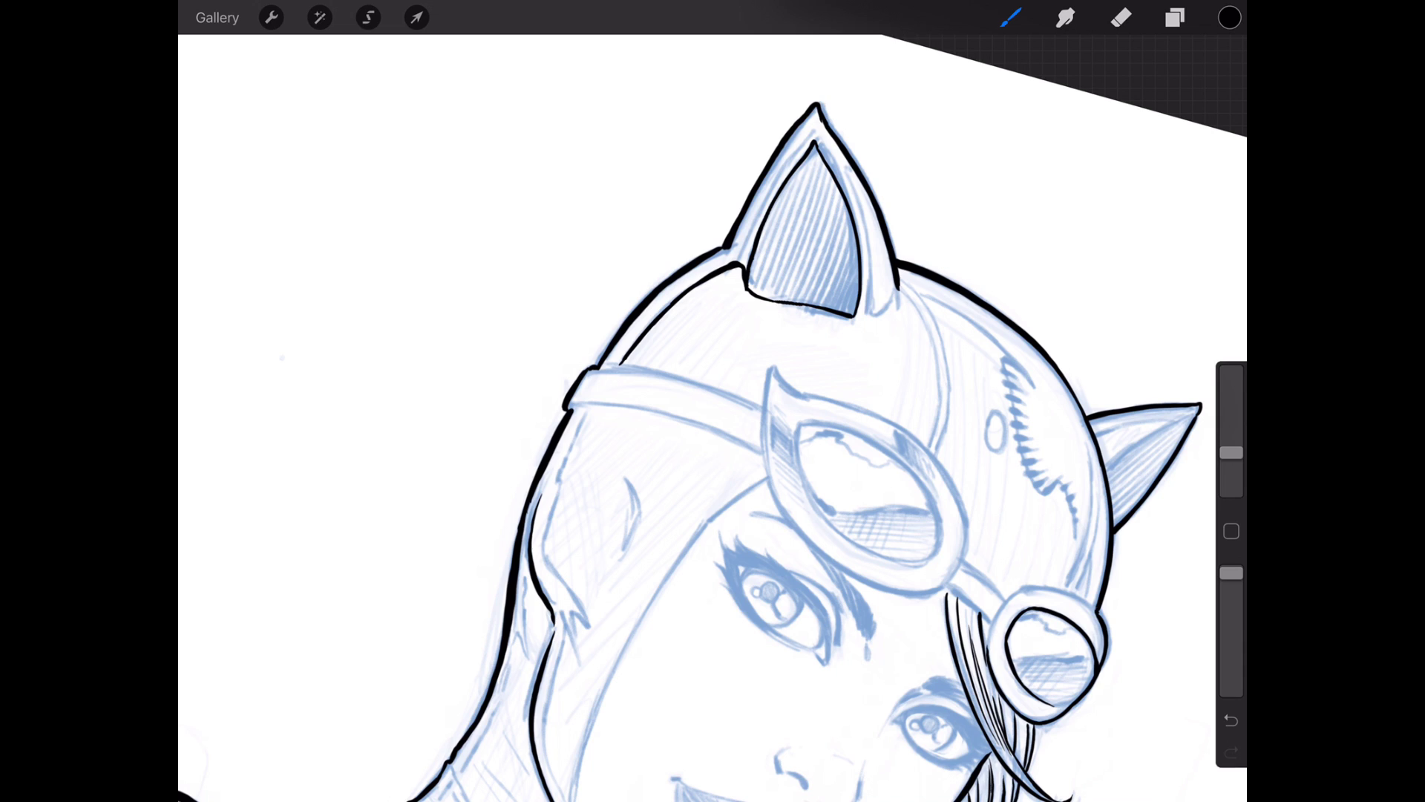
mouse_move(847, 174)
left_mouse_down()
mouse_move(872, 310)
mouse_move(896, 288)
mouse_move(898, 307)
left_mouse_up()
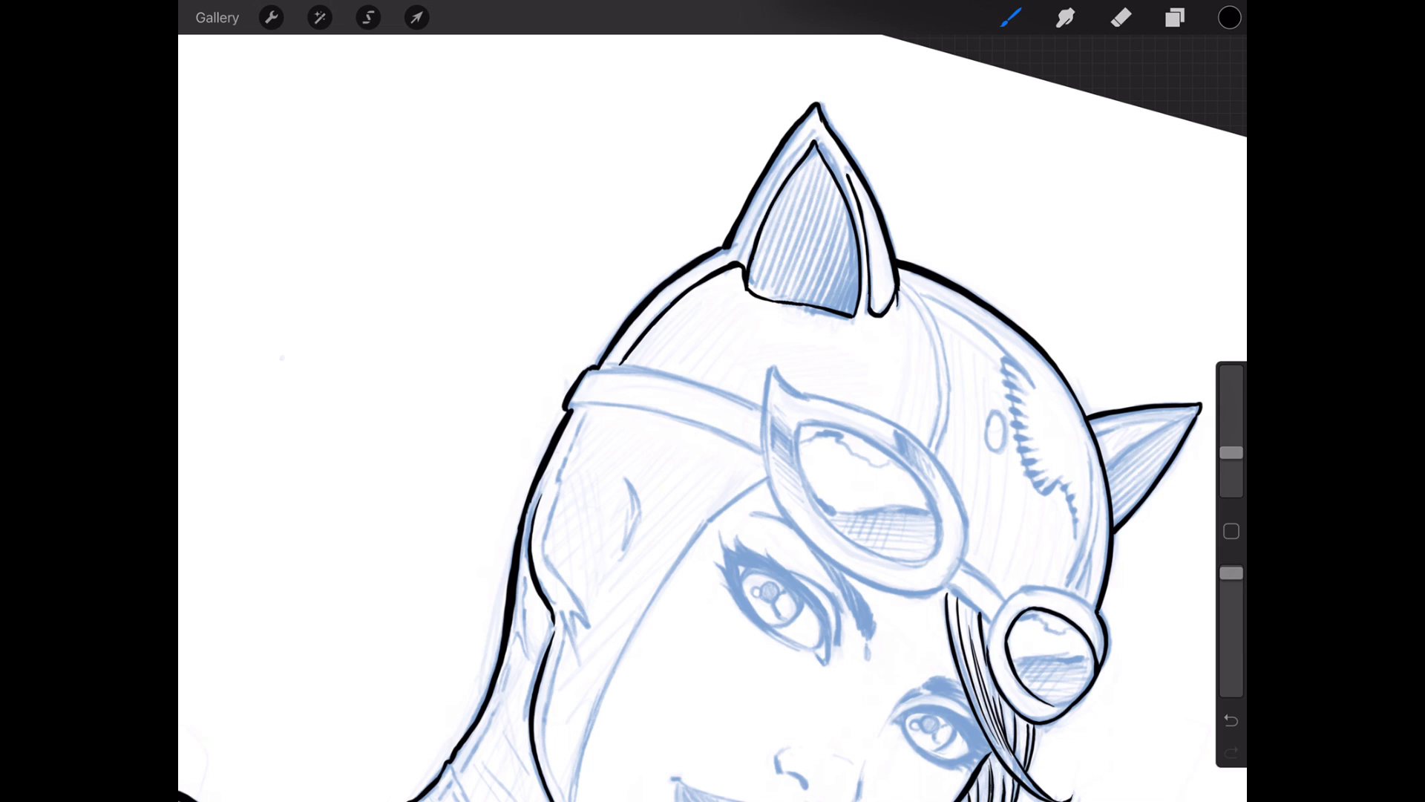
mouse_move(898, 288)
left_mouse_down()
mouse_move(939, 359)
mouse_move(938, 445)
left_mouse_up()
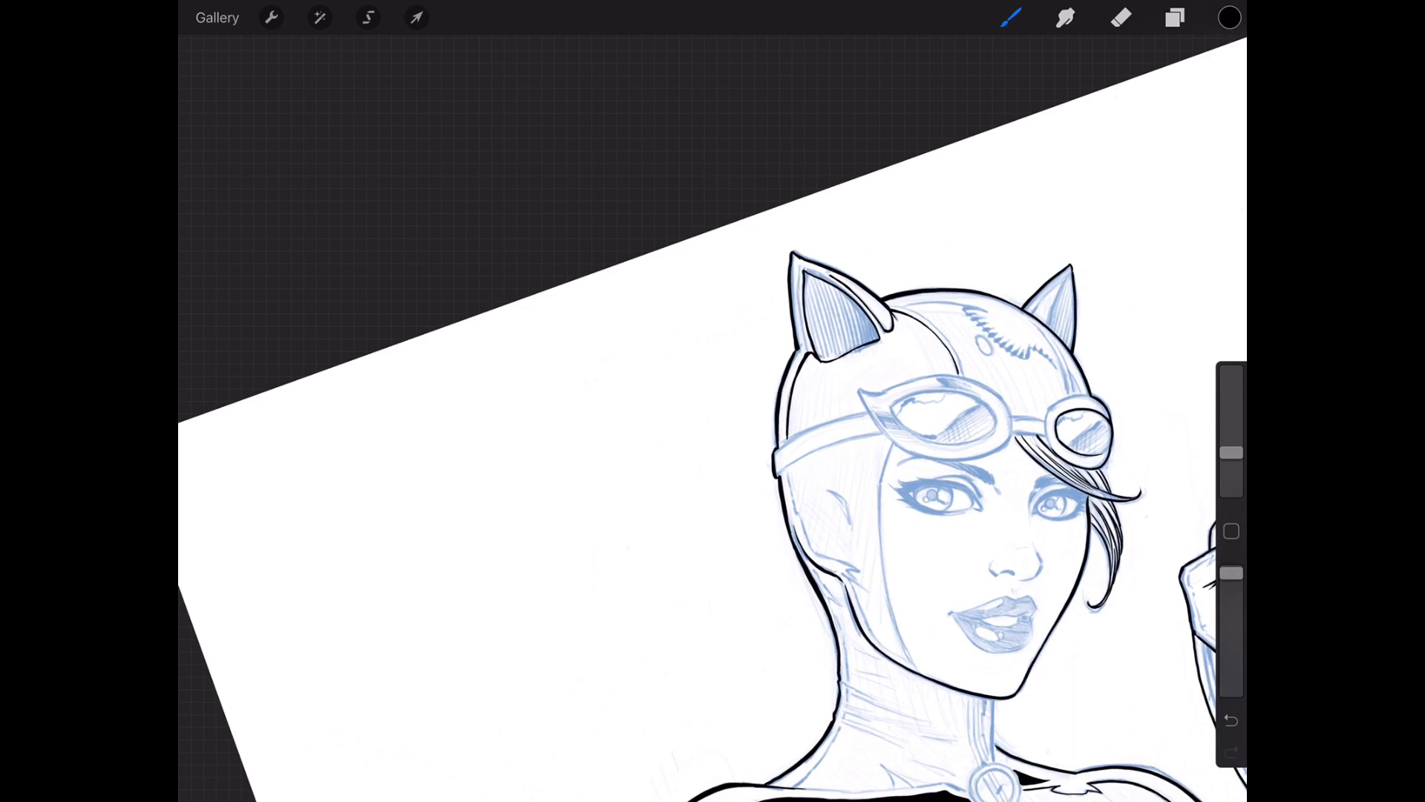
scroll(713, 446, "up", 2)
scroll(714, 446, "up", 2)
scroll(713, 445, "up", 3)
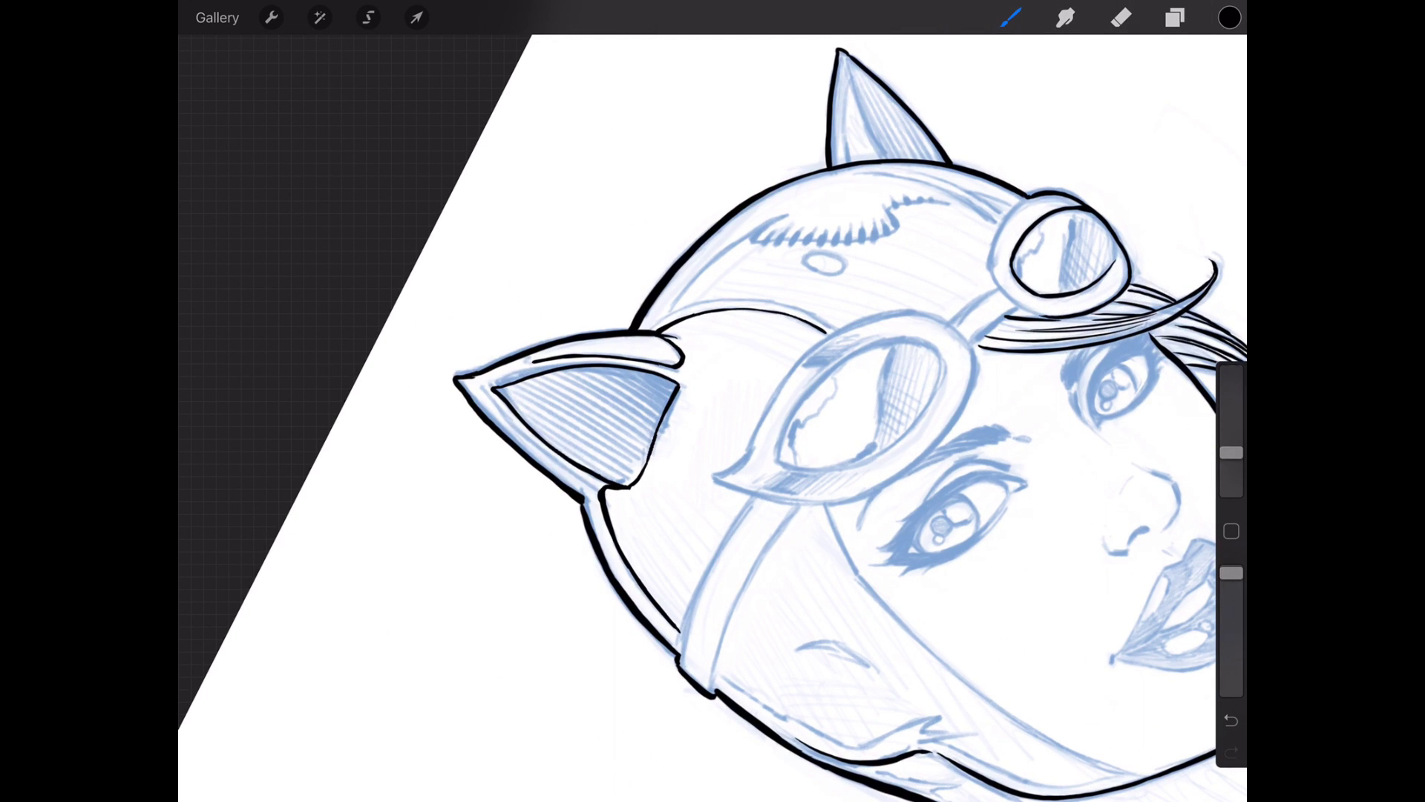
Undo a small stroke and ink both edges of the left goggle lens.
key("ctrl+z")
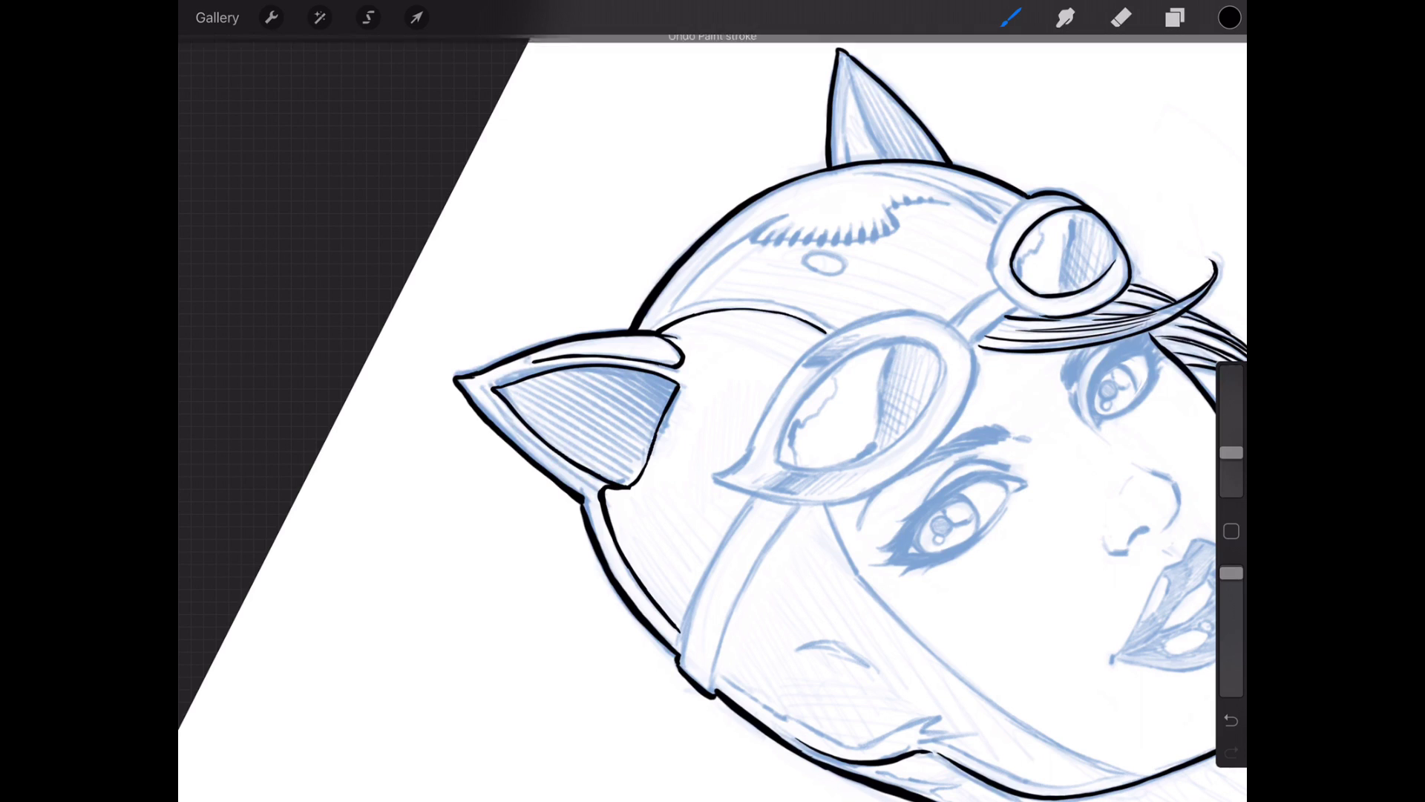
left_click_drag(819, 340, 735, 461)
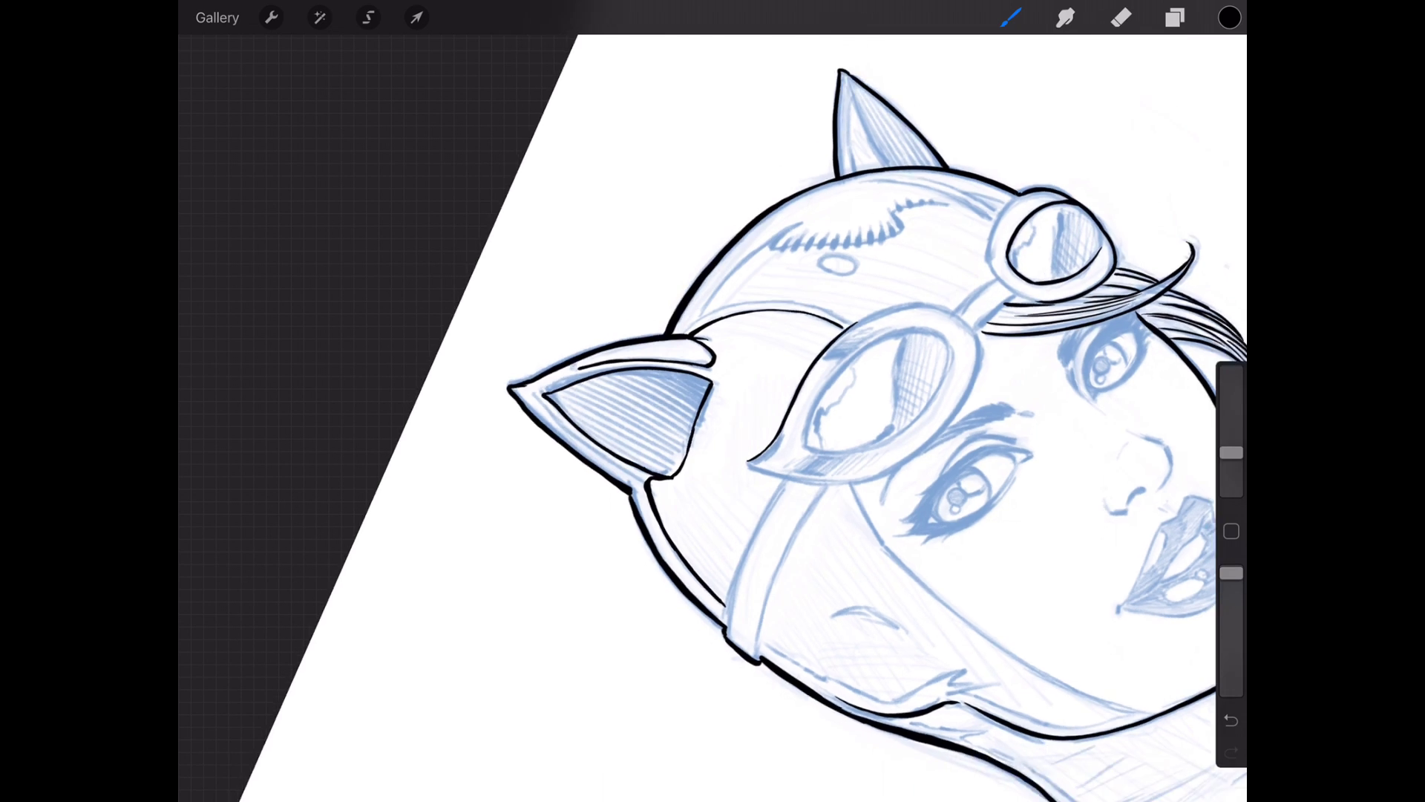
left_click_drag(846, 412, 892, 401)
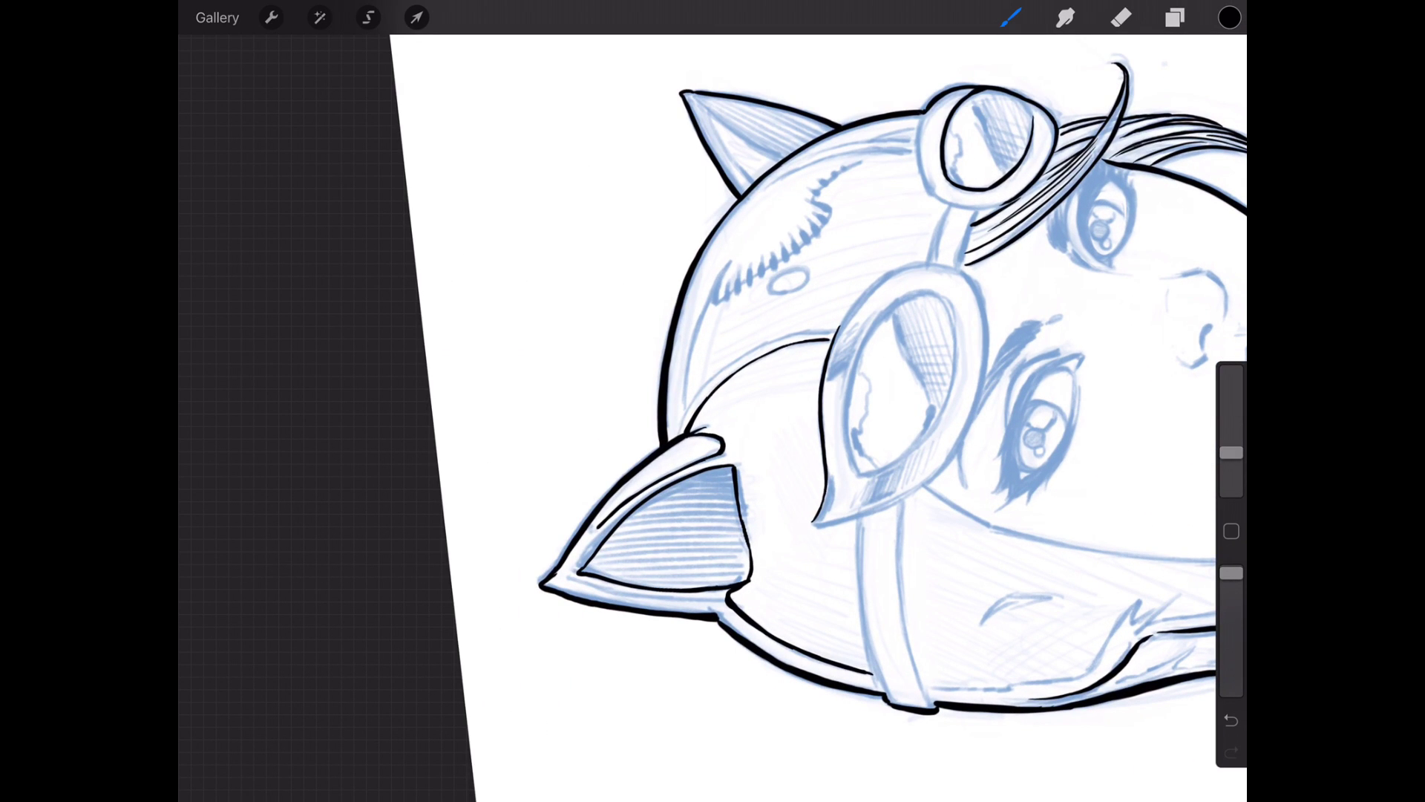
mouse_move(979, 296)
left_mouse_down()
mouse_move(982, 384)
mouse_move(954, 453)
mouse_move(885, 510)
mouse_move(815, 524)
left_mouse_up()
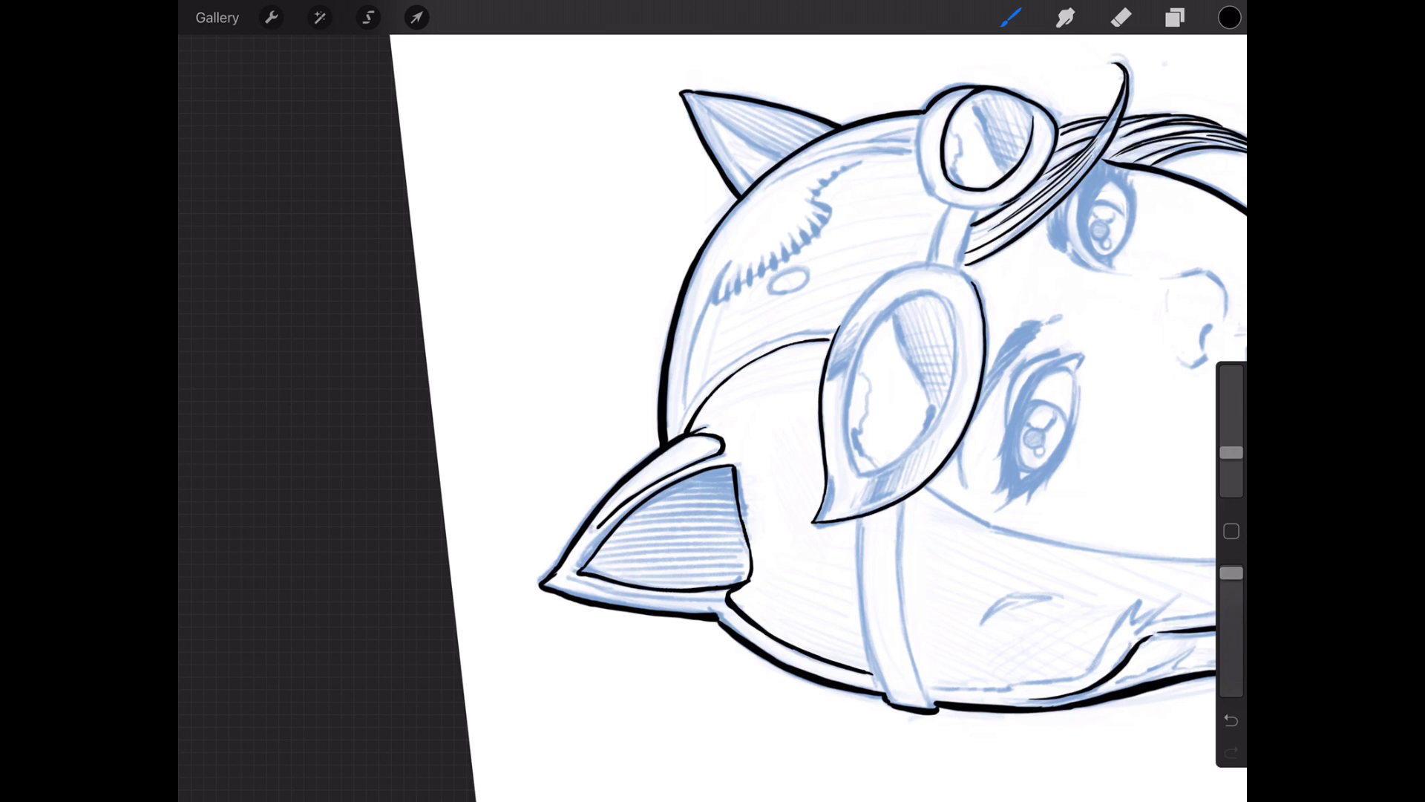
Turn the canvas back toward upright and ink the goggle strap line.
left_click_drag(780, 502, 727, 240)
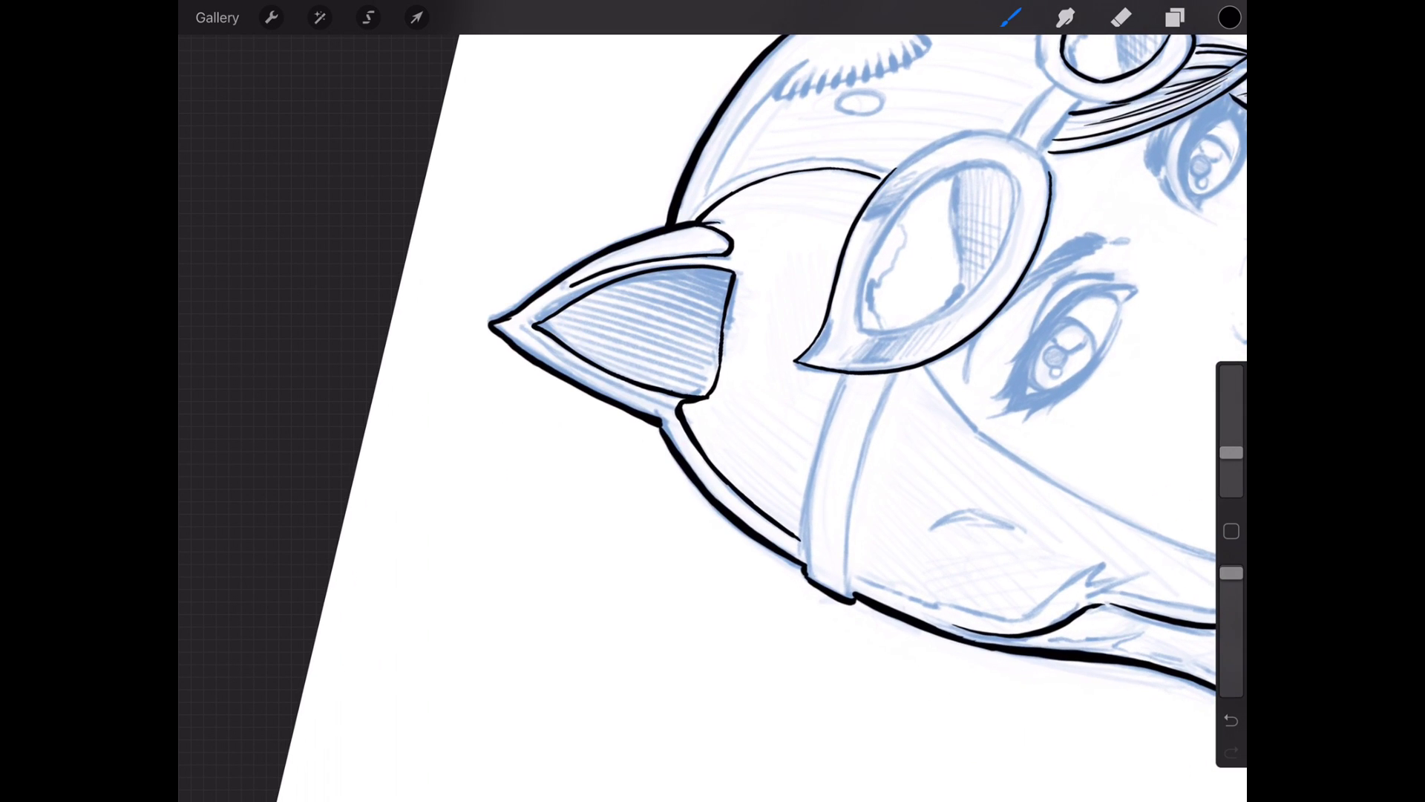
mouse_move(490, 325)
left_mouse_down()
mouse_move(525, 223)
mouse_move(446, 144)
mouse_move(421, 59)
mouse_move(560, 210)
left_mouse_up()
left_click_drag(805, 449, 669, 570)
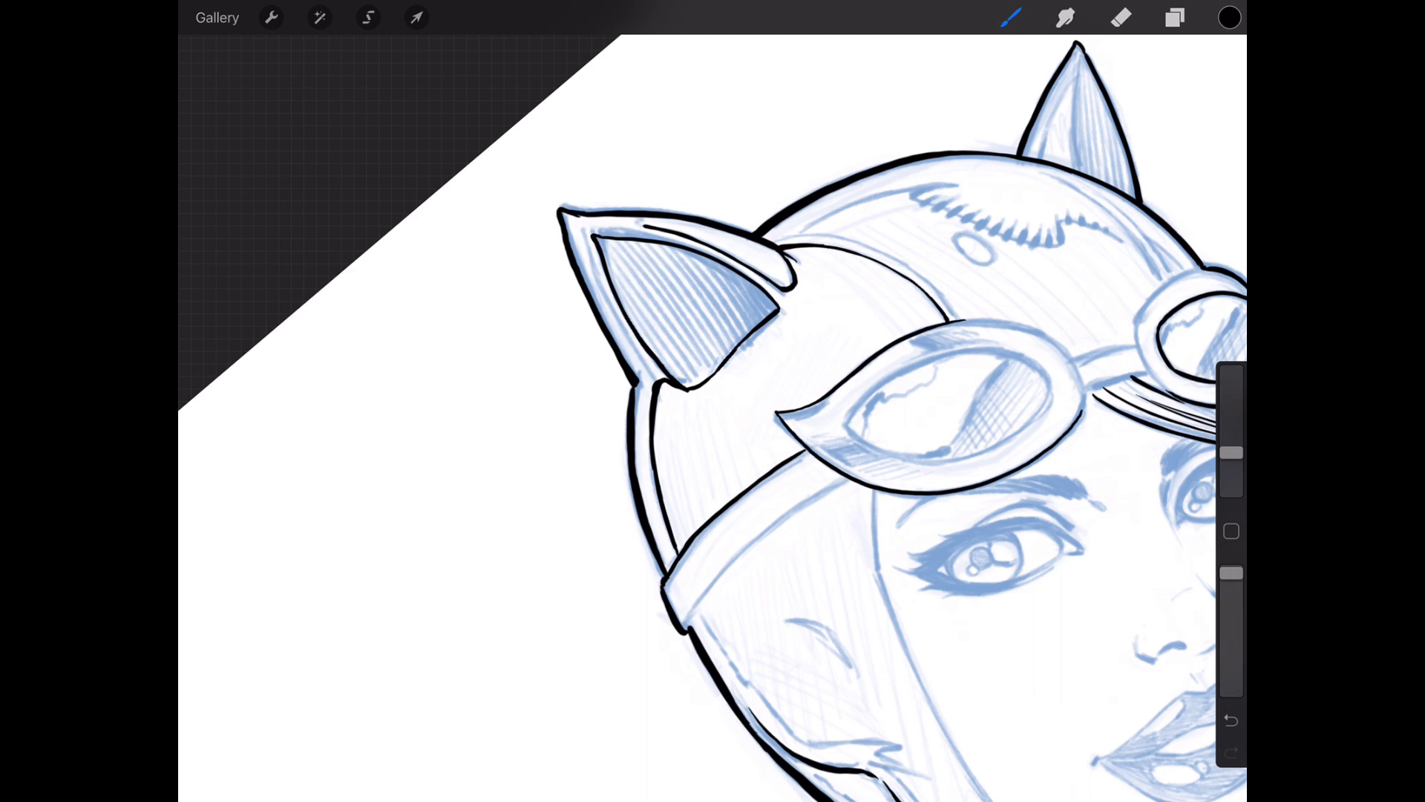
Level the view around the ear and extend the inner ear line to its tip.
left_click_drag(713, 402, 802, 447)
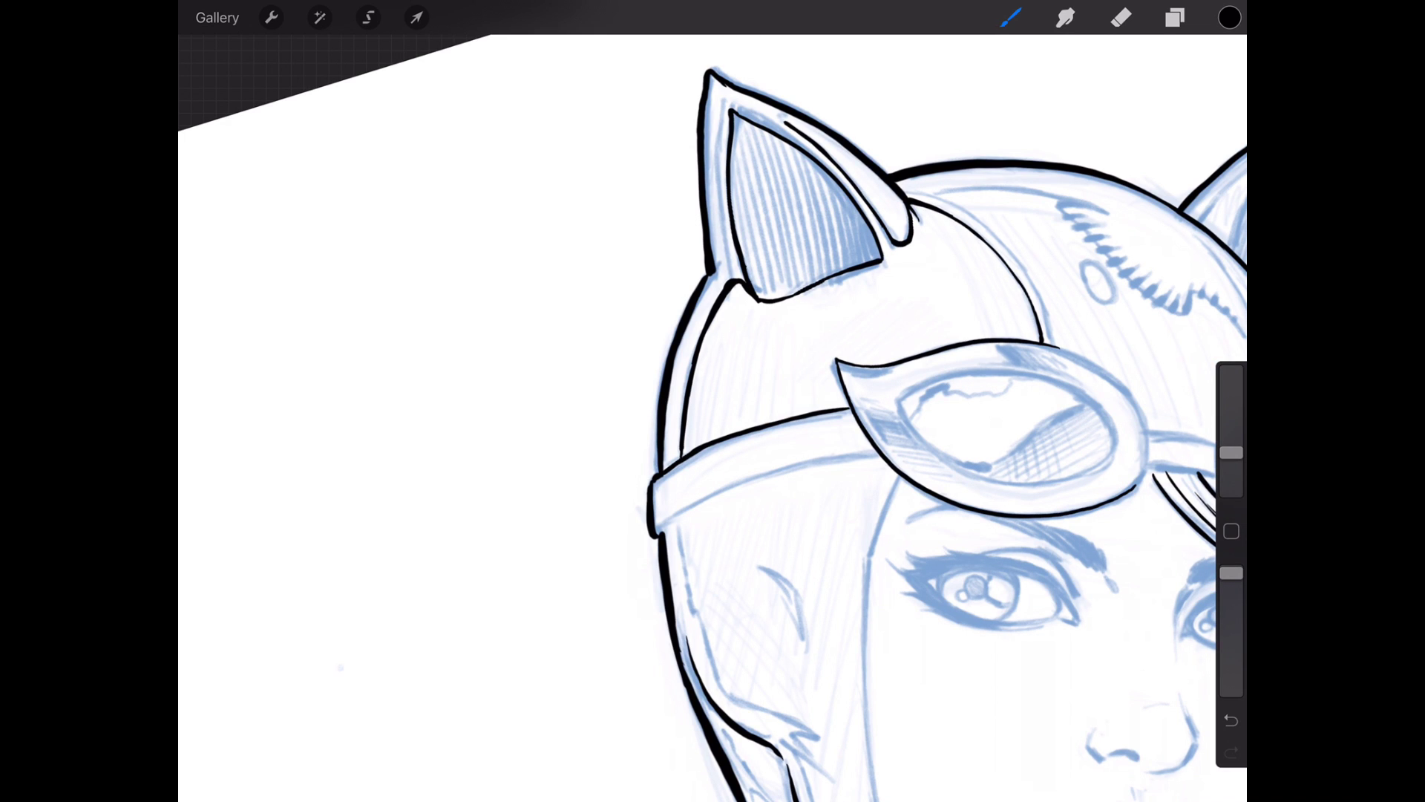
left_click_drag(713, 401, 736, 424)
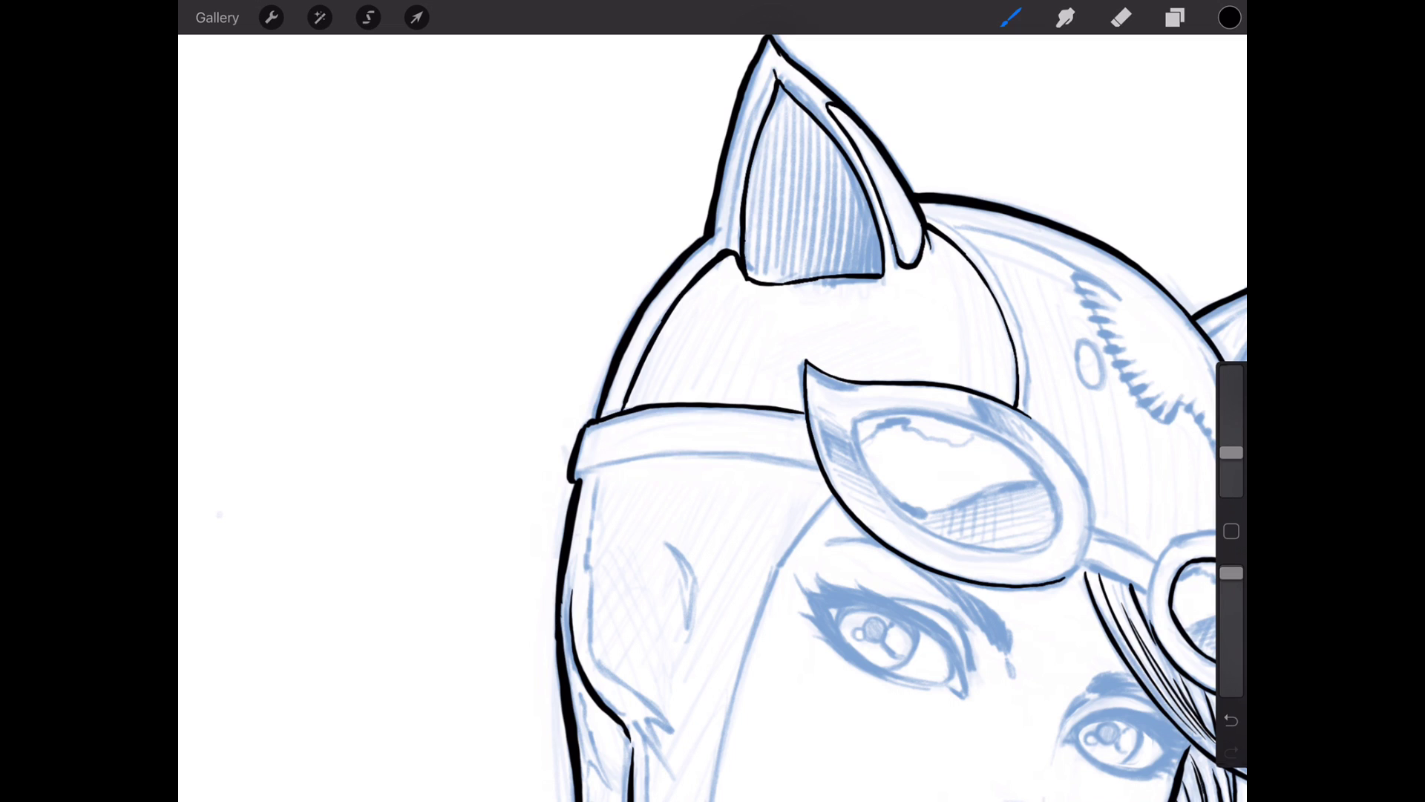
mouse_move(768, 63)
left_mouse_down()
mouse_move(736, 180)
mouse_move(737, 250)
left_mouse_up()
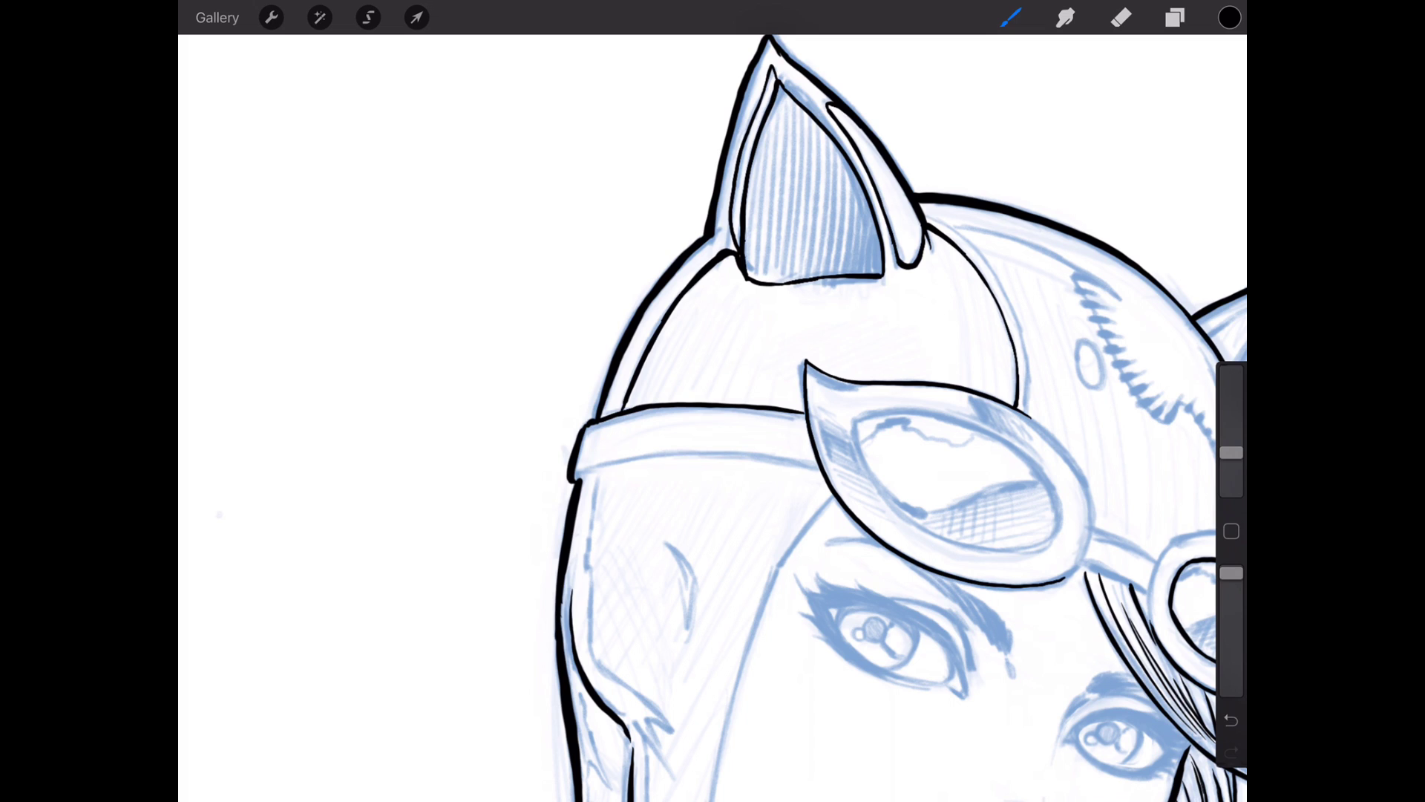
left_click_drag(781, 78, 772, 49)
scroll(712, 418, "down", 3)
scroll(712, 418, "up", 4)
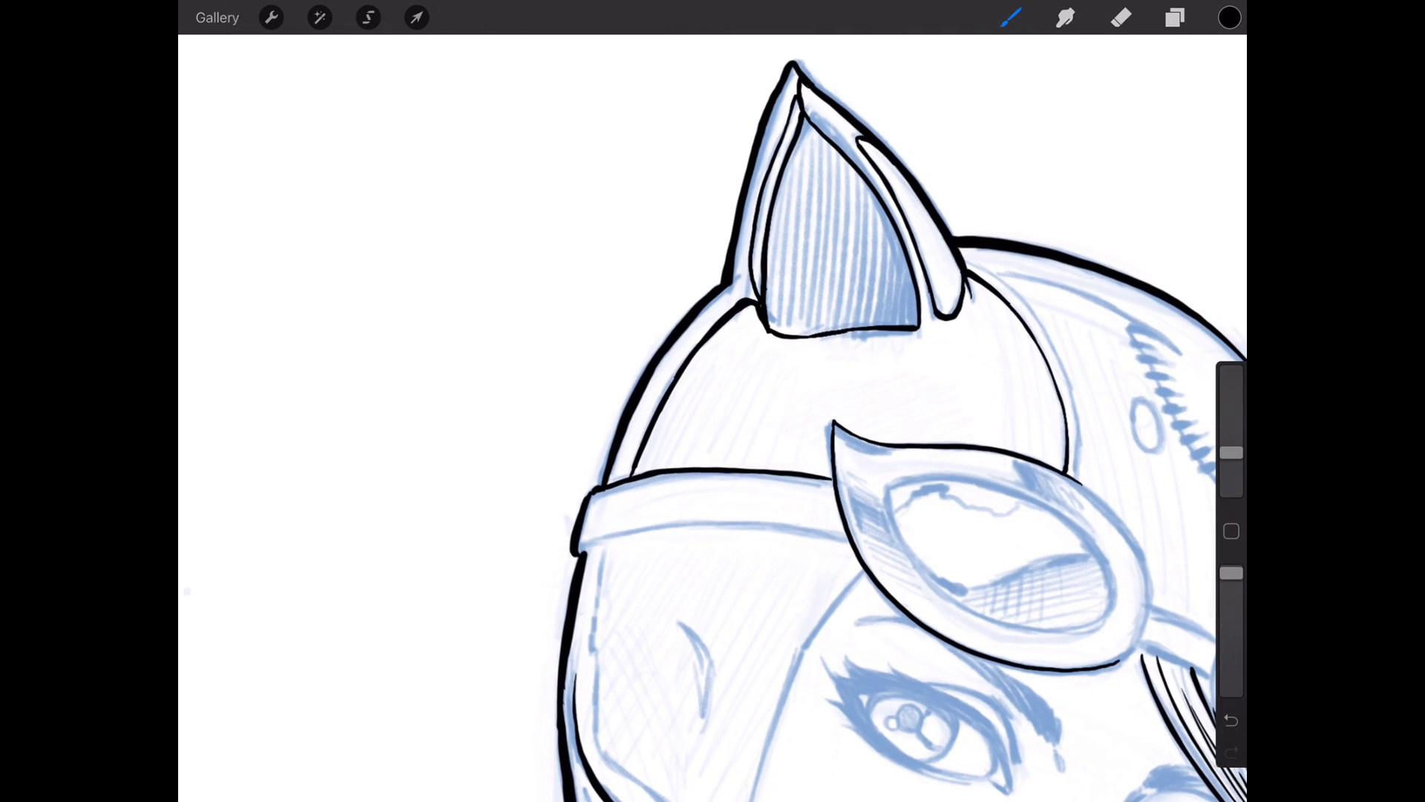
Start a freehand selection down the inner cowl edge and along the headband rim.
left_click(368, 16)
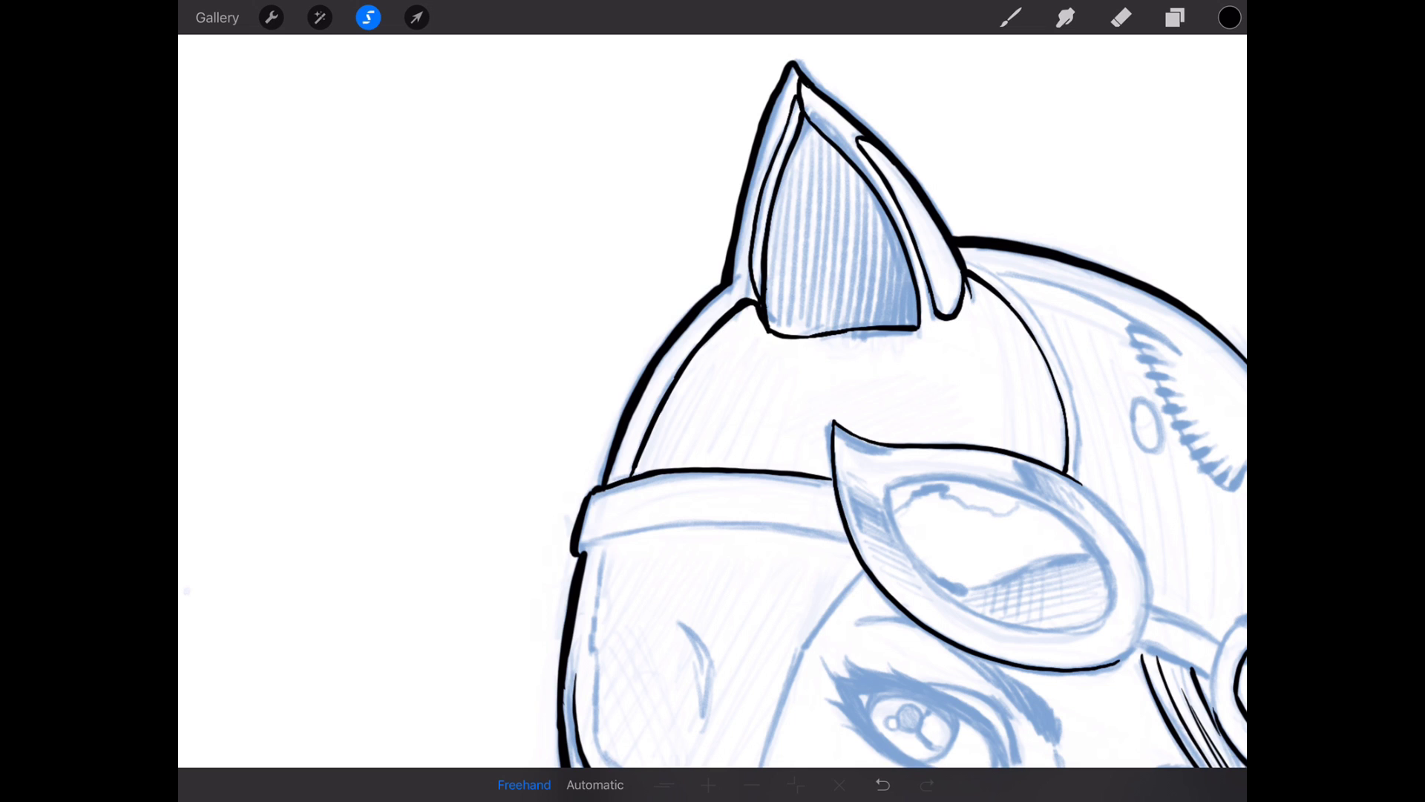
scroll(869, 423, "up", 2)
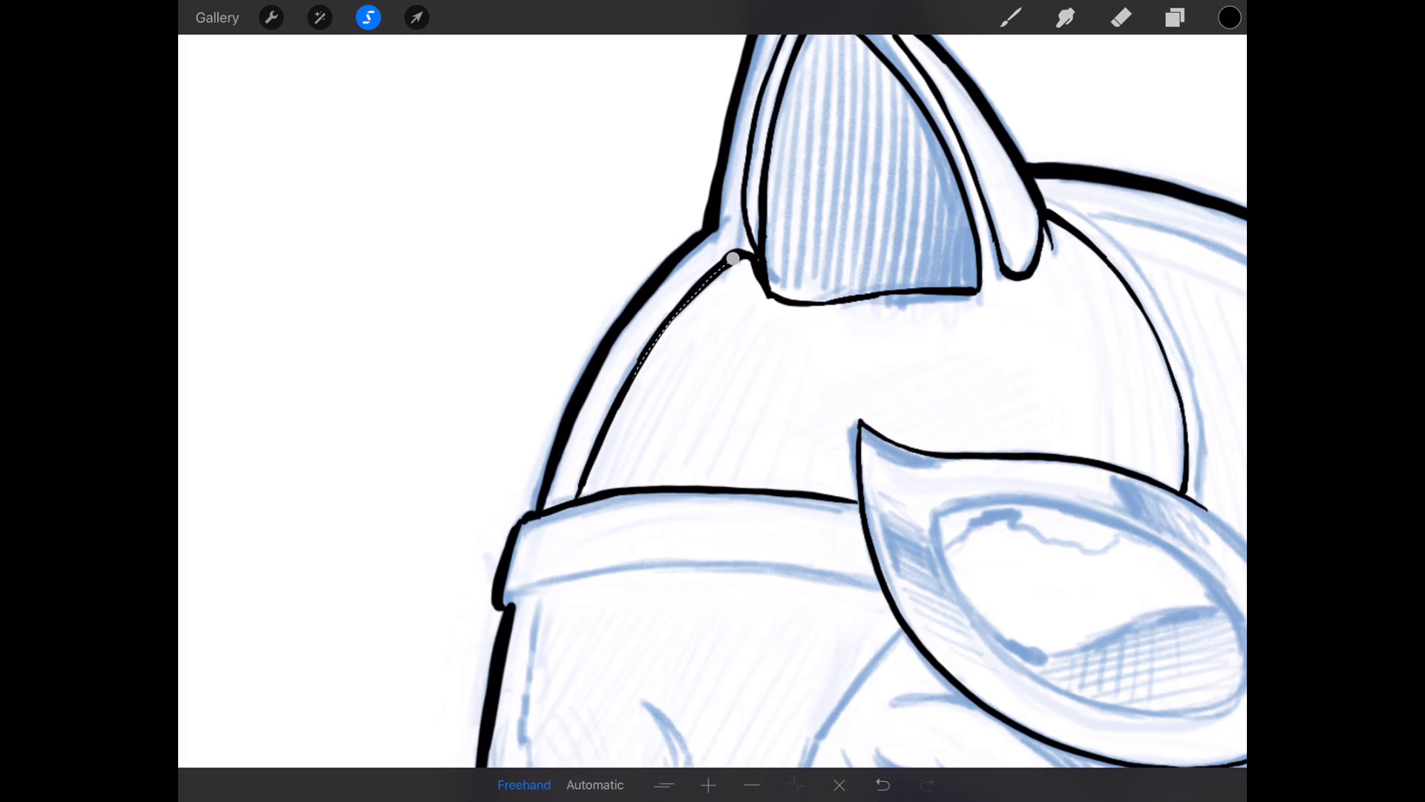
scroll(847, 401, "up", 2)
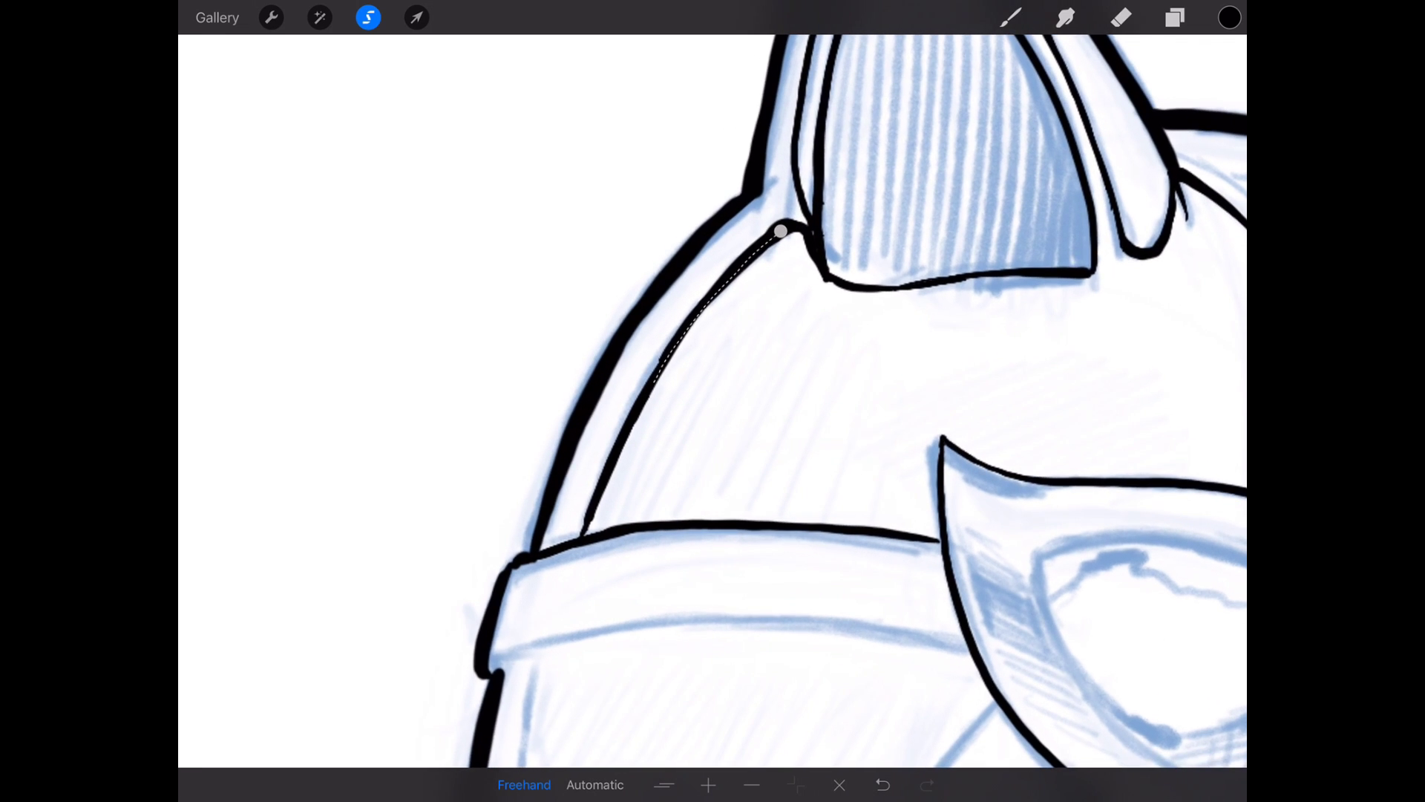
scroll(713, 401, "up", 1)
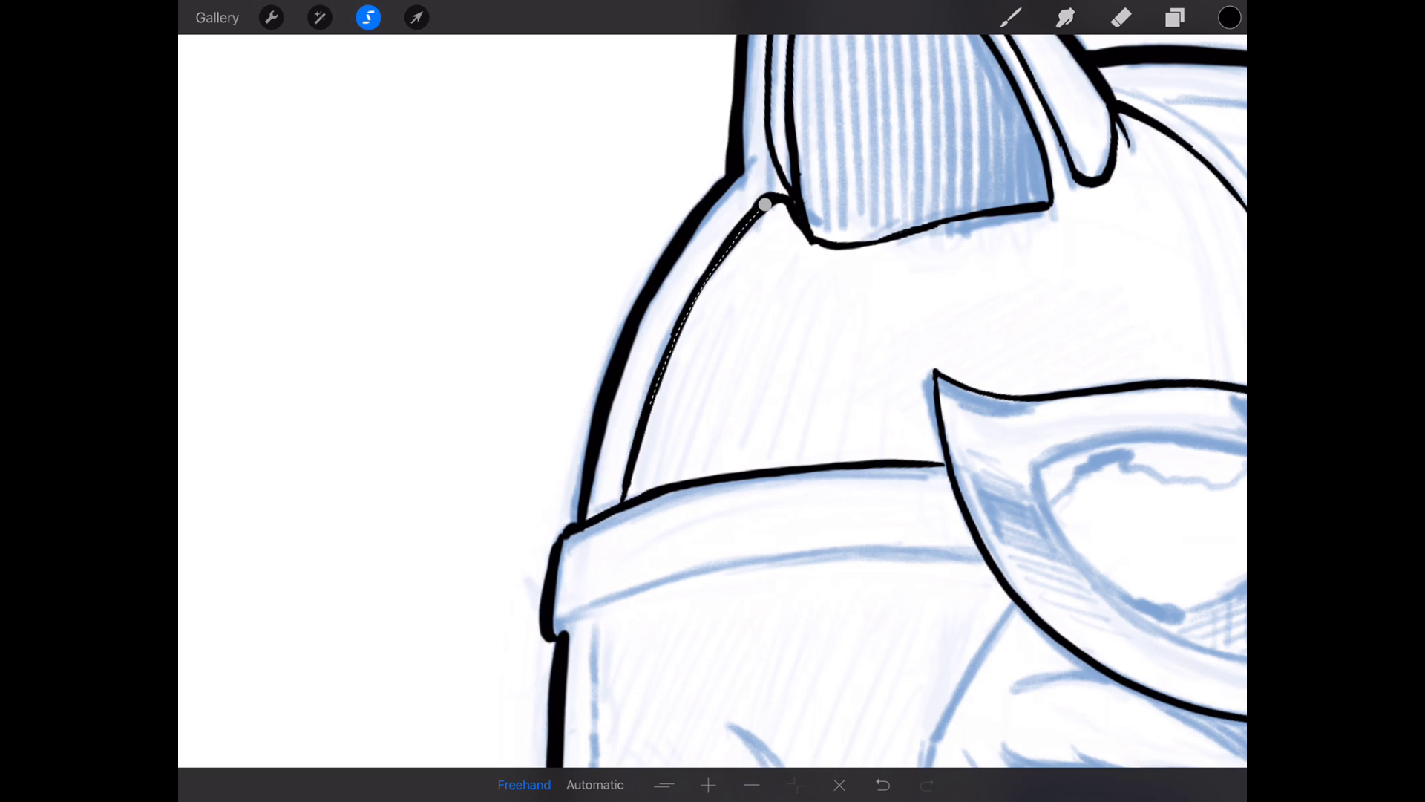
left_click_drag(642, 428, 626, 488)
mouse_move(626, 501)
left_mouse_down()
mouse_move(713, 479)
mouse_move(944, 464)
left_mouse_up()
left_click_drag(780, 445, 646, 402)
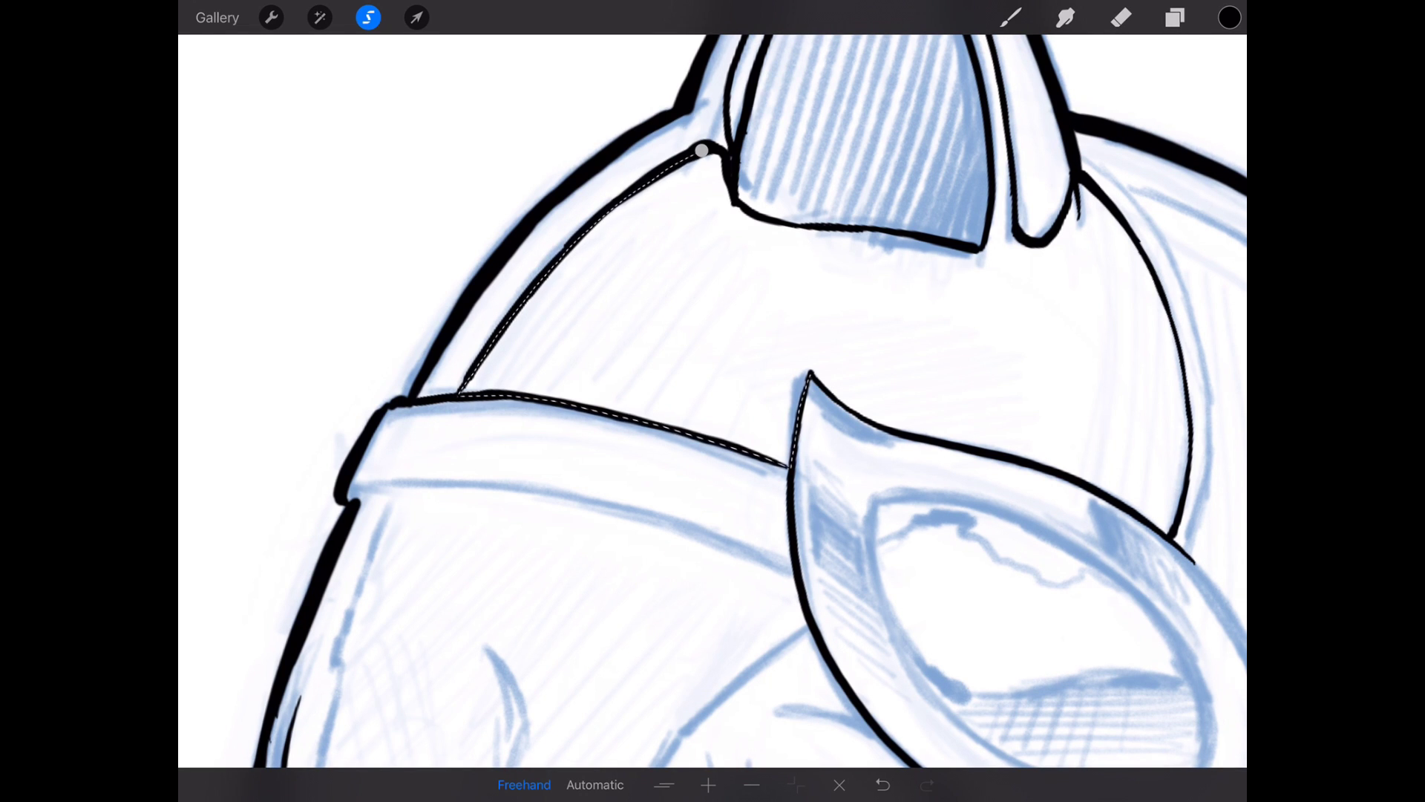
mouse_move(446, 401)
left_mouse_down()
mouse_move(424, 167)
mouse_move(456, 111)
left_mouse_up()
Trace the selection along the goggle edges and lower cowl stroke, then close it.
left_click_drag(712, 468, 712, 424)
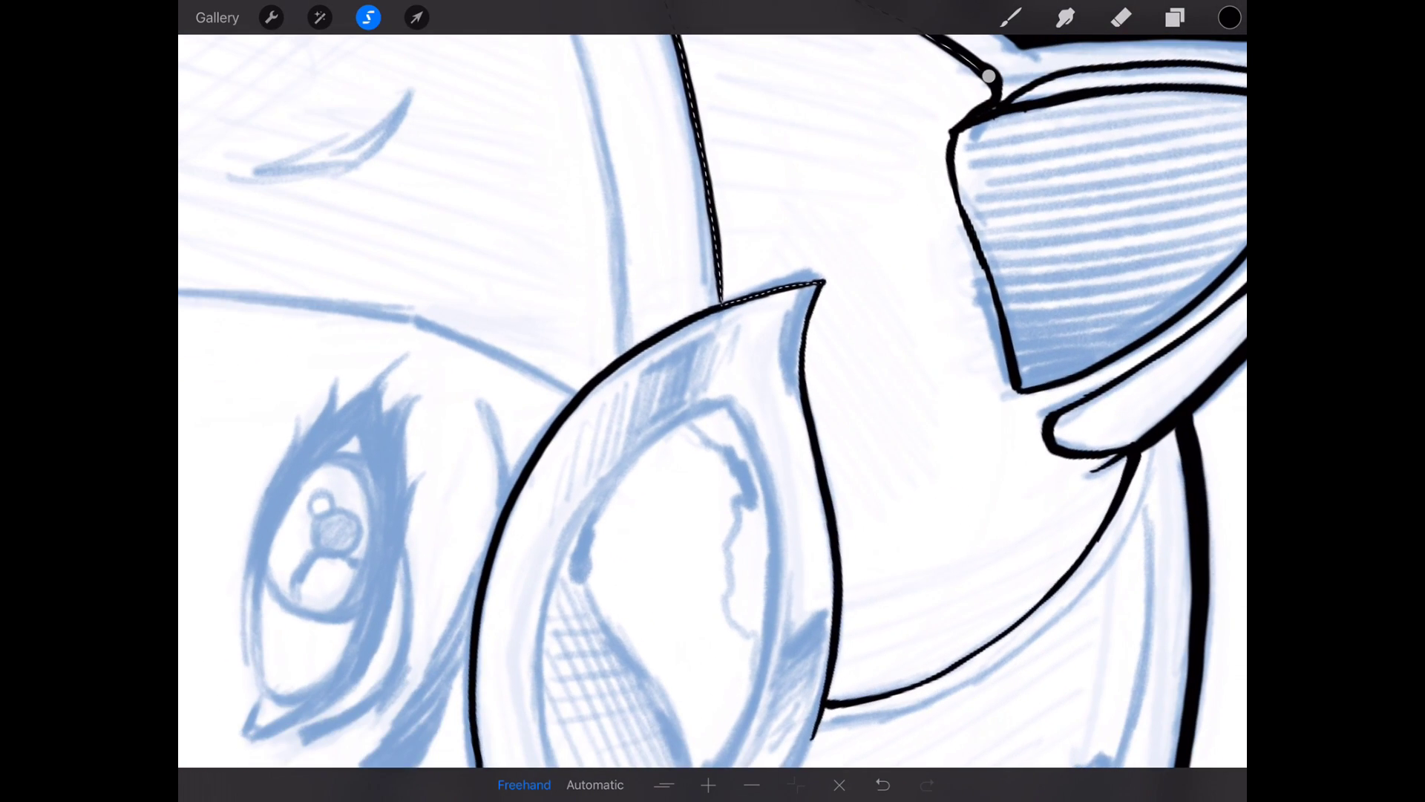
left_click_drag(858, 284, 768, 278)
left_click_drag(713, 446, 723, 434)
left_click_drag(772, 267, 785, 45)
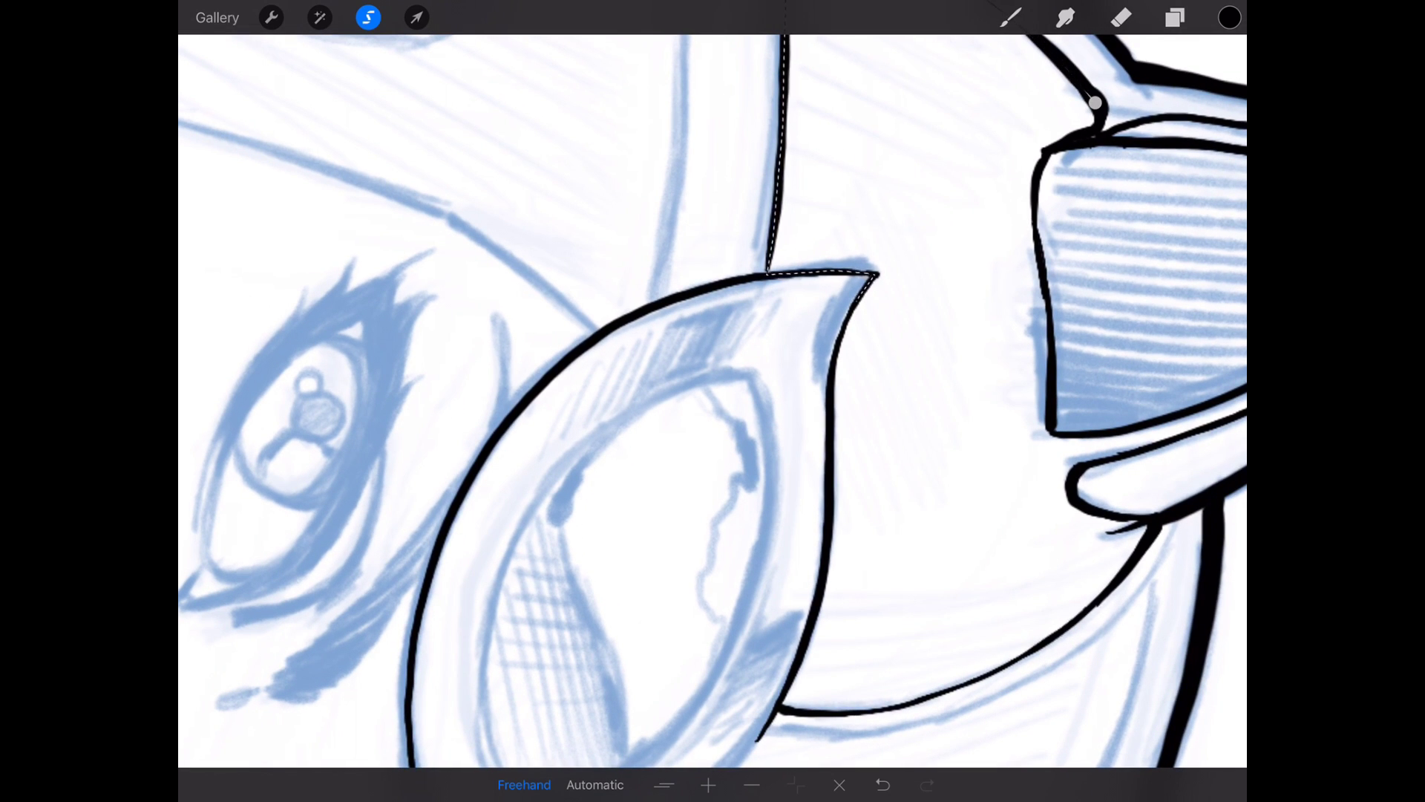
mouse_move(874, 274)
left_mouse_down()
mouse_move(833, 368)
mouse_move(807, 635)
left_mouse_up()
scroll(713, 400, "down", 3)
scroll(713, 400, "down", 3)
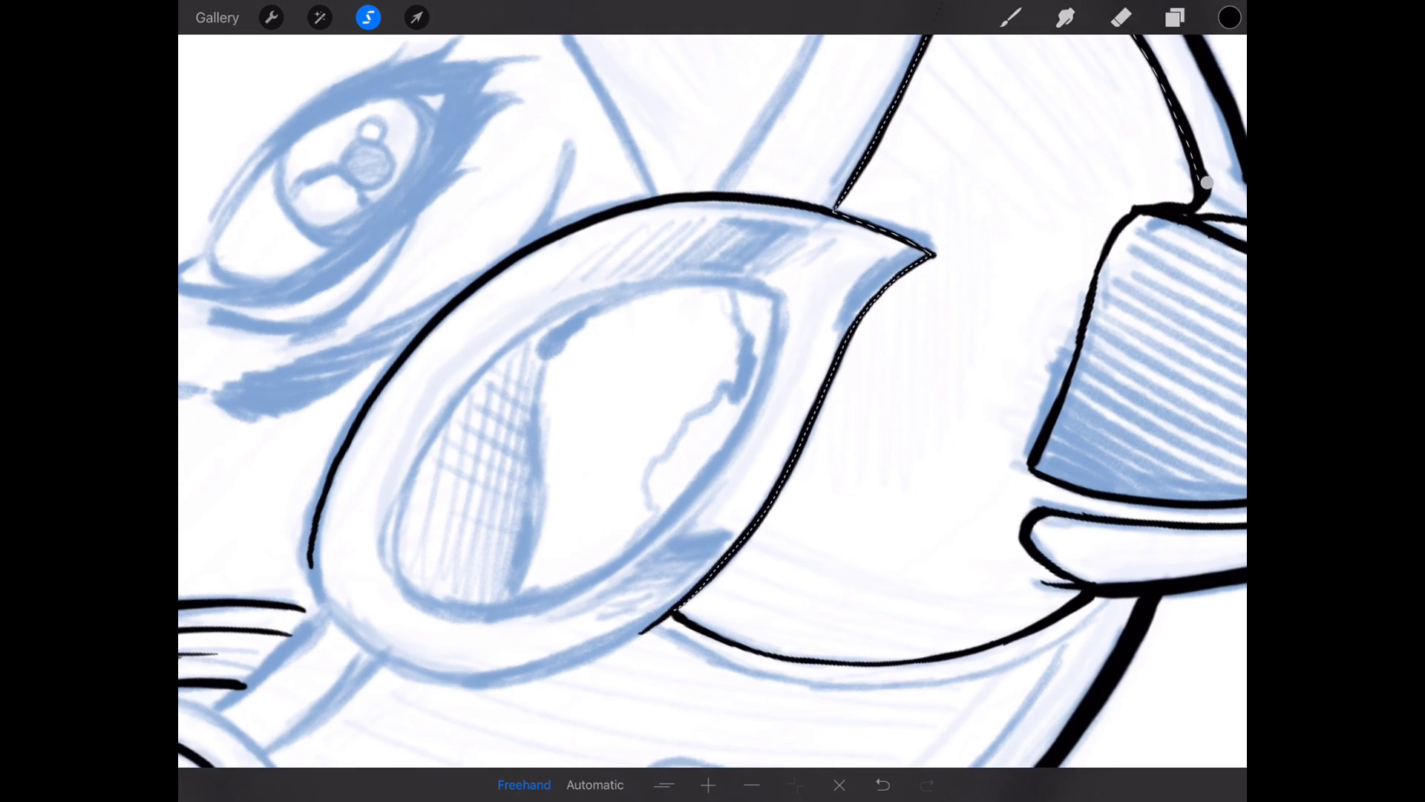
scroll(714, 402, "down", 3)
scroll(713, 401, "down", 3)
scroll(713, 401, "down", 3)
scroll(712, 401, "down", 2)
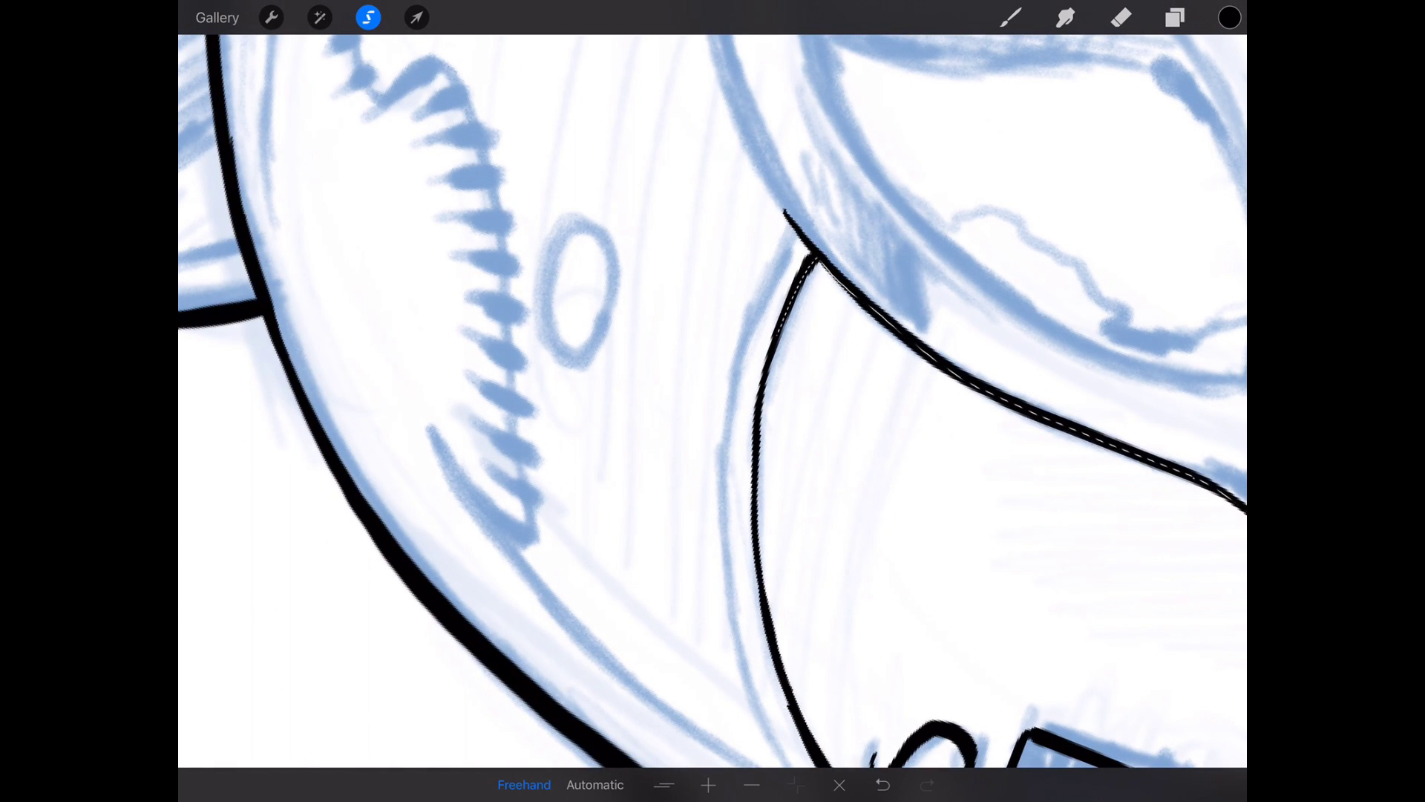
mouse_move(810, 261)
left_mouse_down()
mouse_move(761, 379)
mouse_move(757, 585)
left_mouse_up()
scroll(713, 402, "down", 1)
scroll(714, 401, "down", 2)
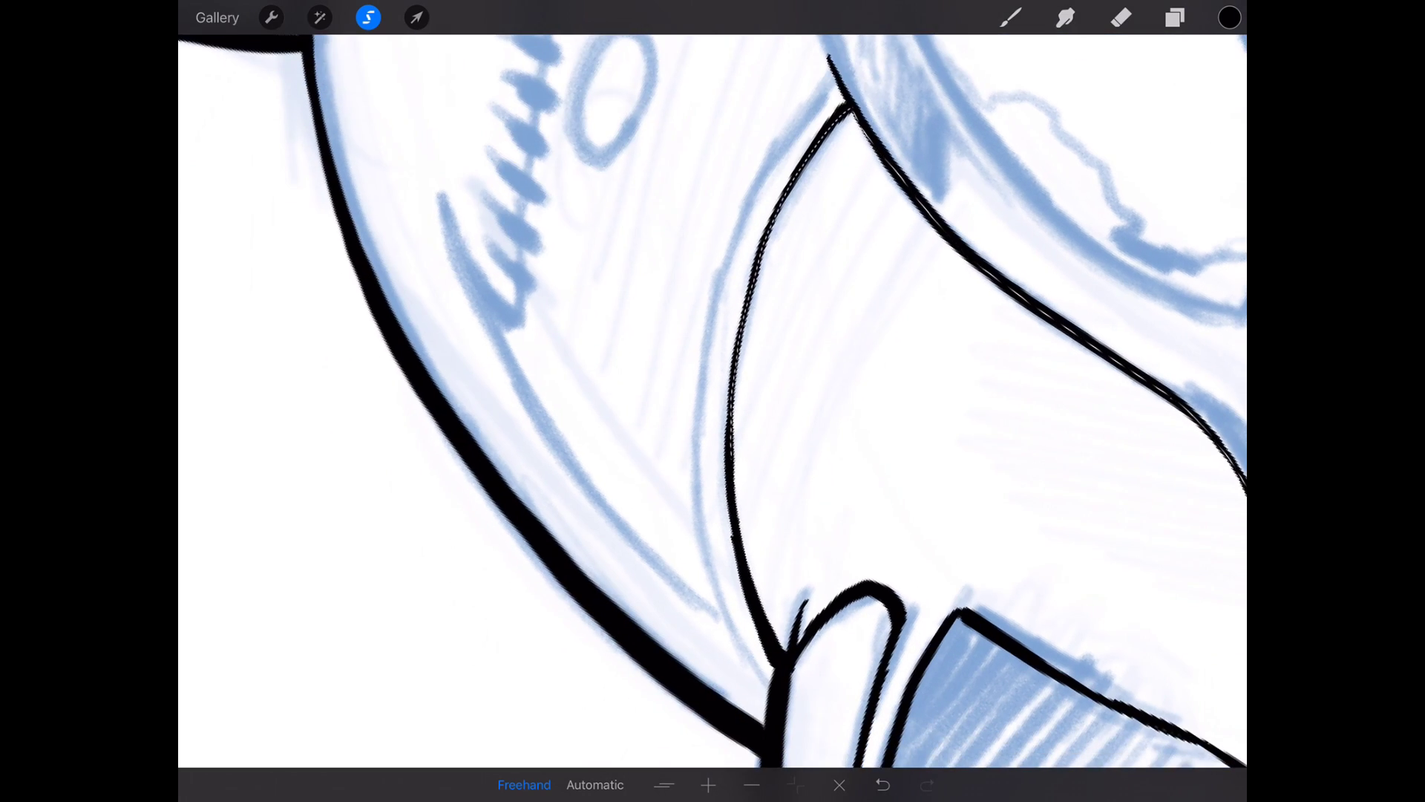
scroll(713, 402, "down", 2)
scroll(713, 401, "down", 2)
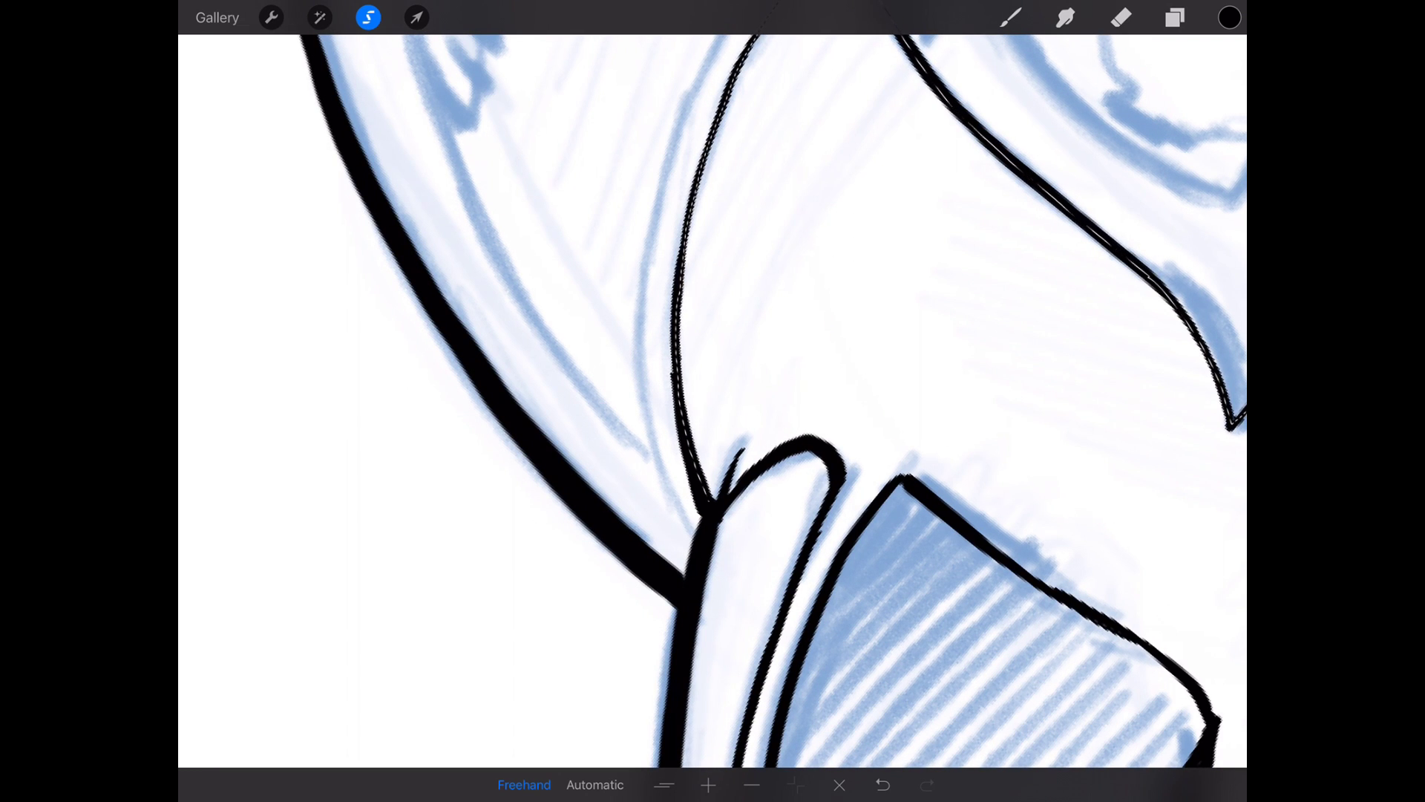
scroll(713, 402, "down", 1)
scroll(712, 401, "down", 2)
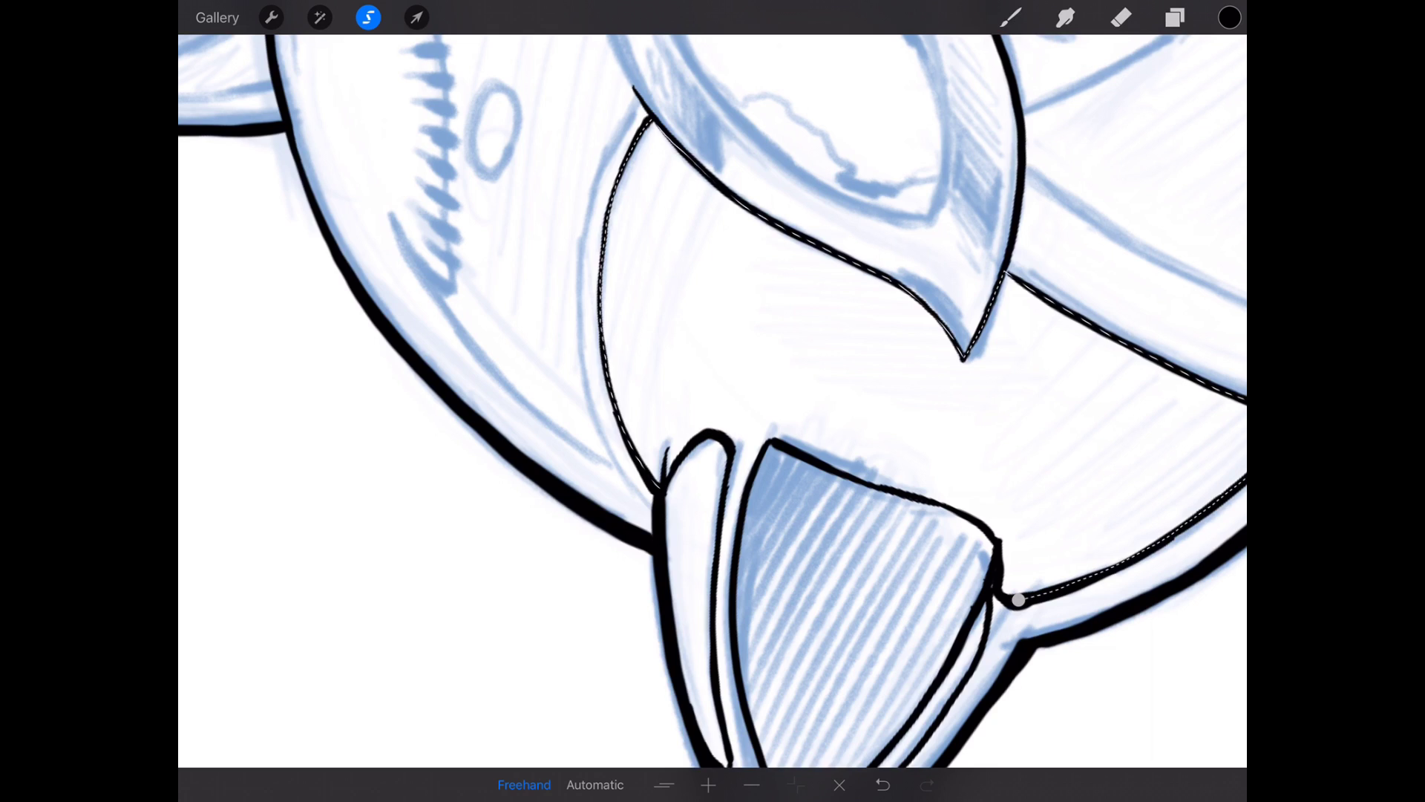
scroll(712, 400, "down", 1)
scroll(713, 401, "down", 3)
scroll(889, 463, "up", 1)
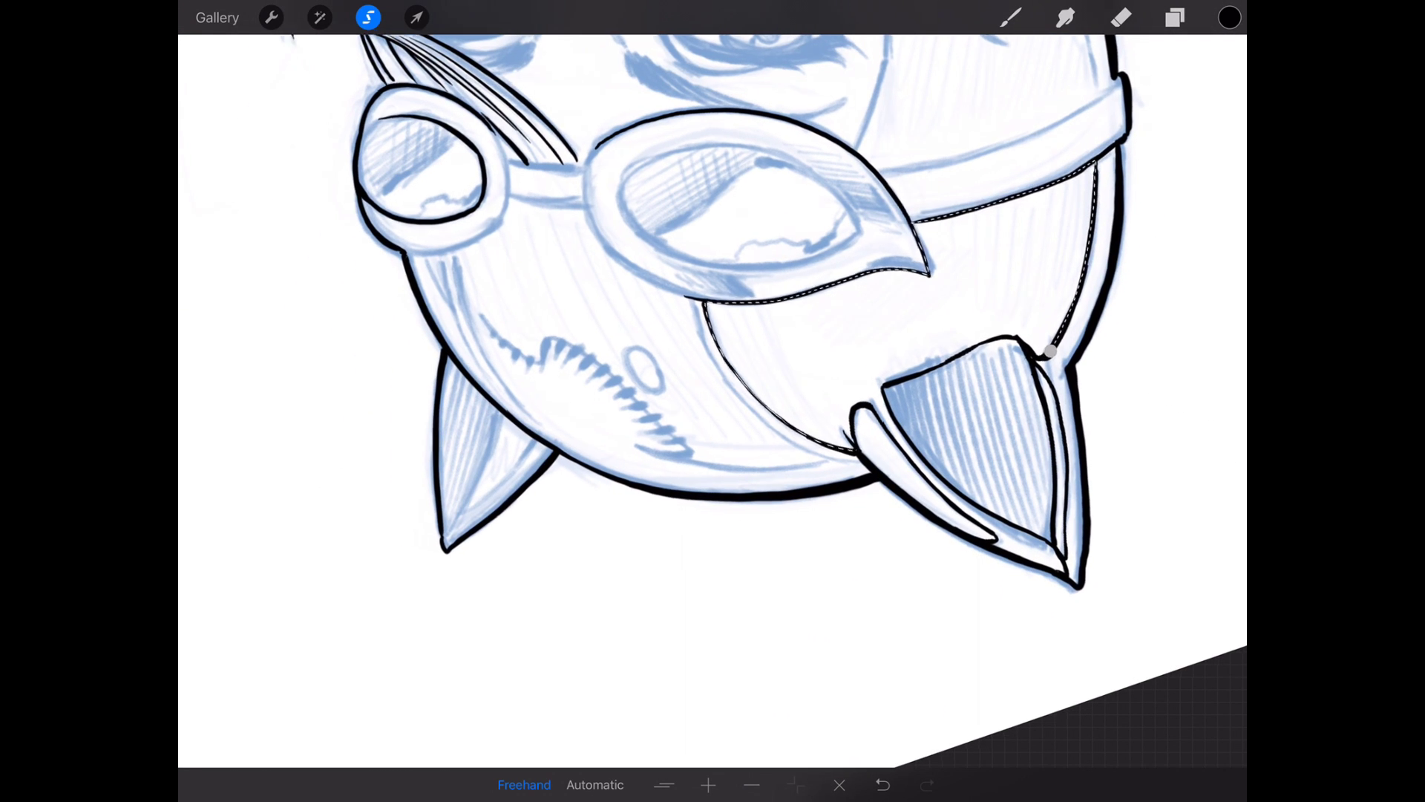
scroll(889, 463, "up", 2)
scroll(888, 462, "up", 2)
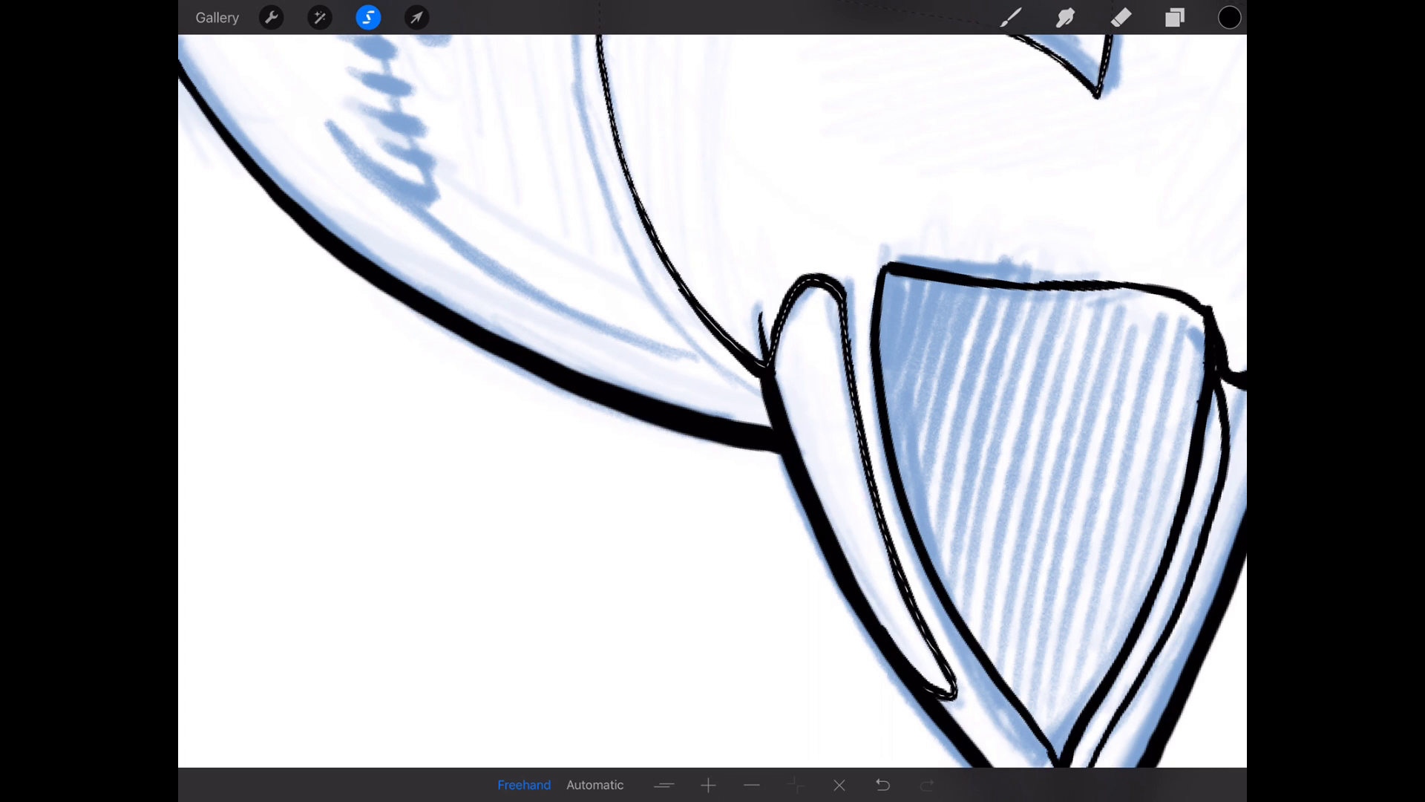
scroll(713, 401, "down", 2)
scroll(713, 401, "down", 2)
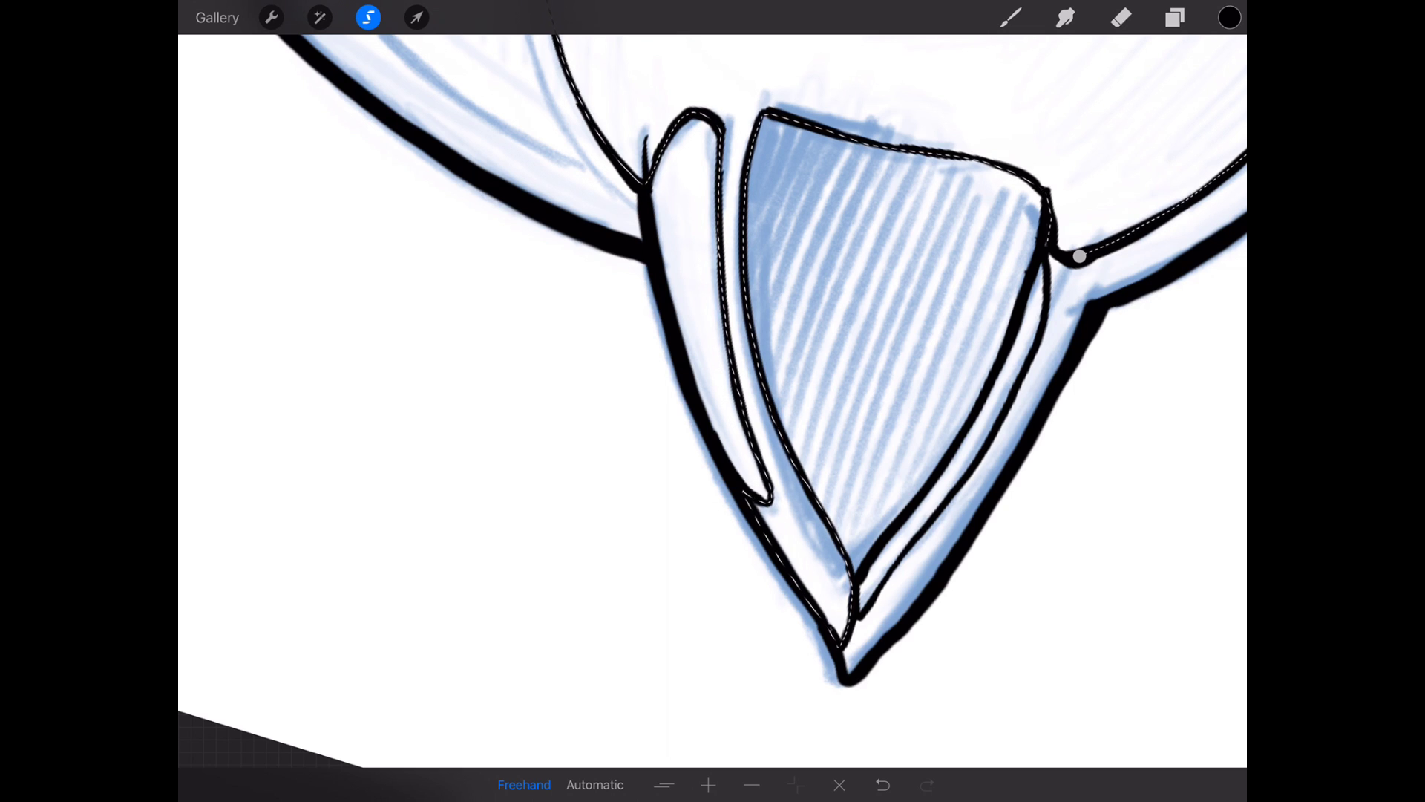
left_click(1080, 257)
scroll(713, 401, "down", 2)
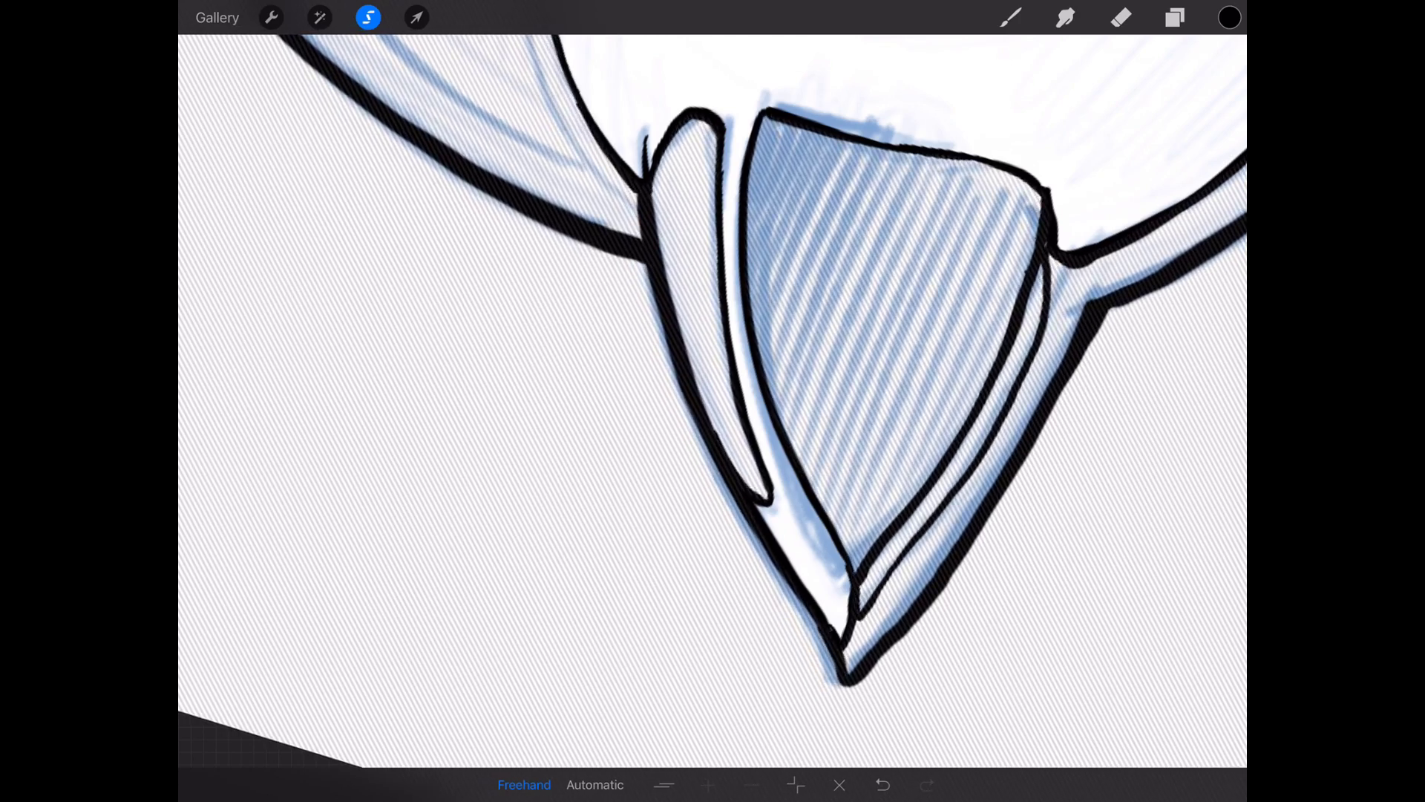
scroll(713, 401, "down", 3)
scroll(713, 401, "down", 3)
scroll(713, 401, "down", 5)
scroll(713, 402, "down", 3)
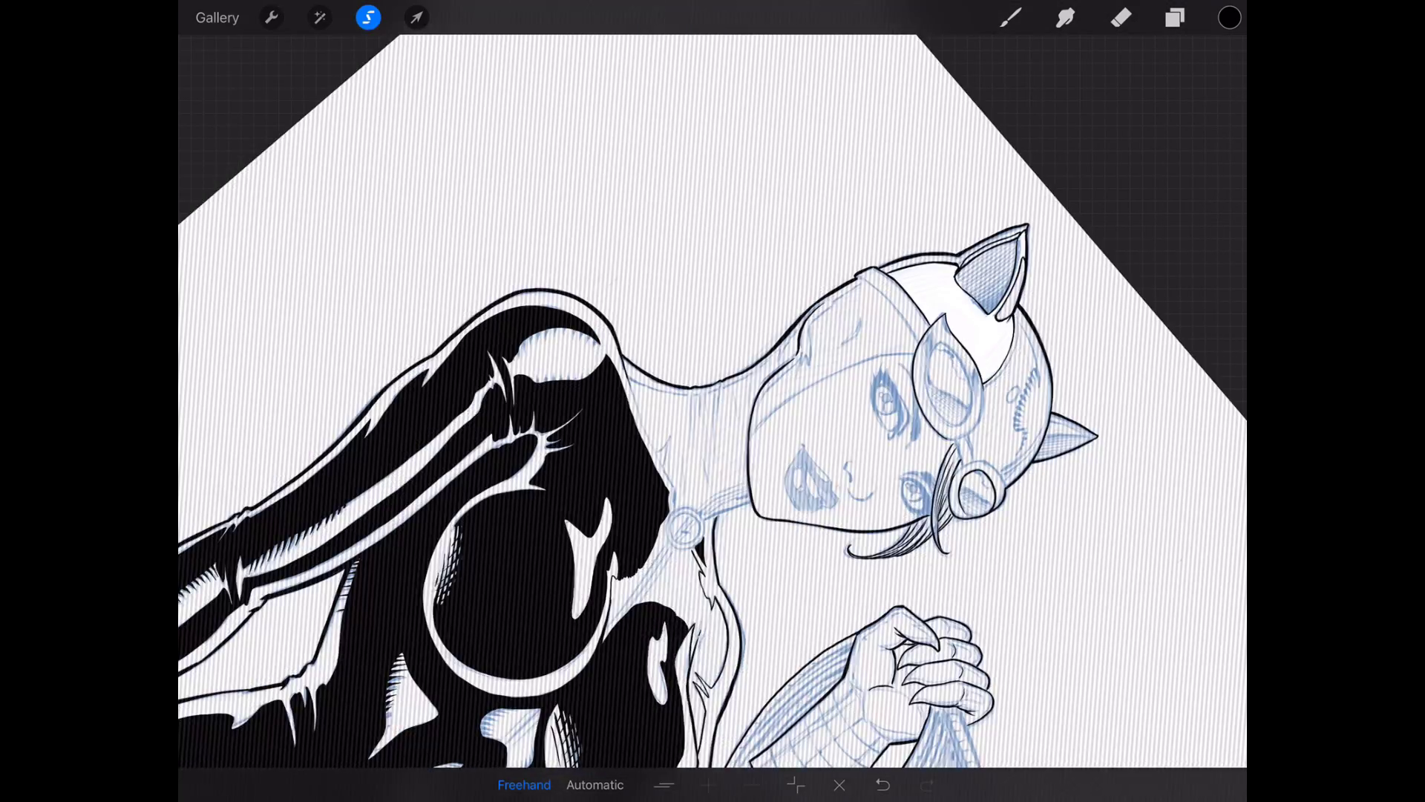
scroll(713, 402, "down", 2)
scroll(713, 401, "up", 3)
scroll(712, 401, "up", 2)
Enlarge the ink brush and paint the selected cowl dome solid black.
left_click(1010, 17)
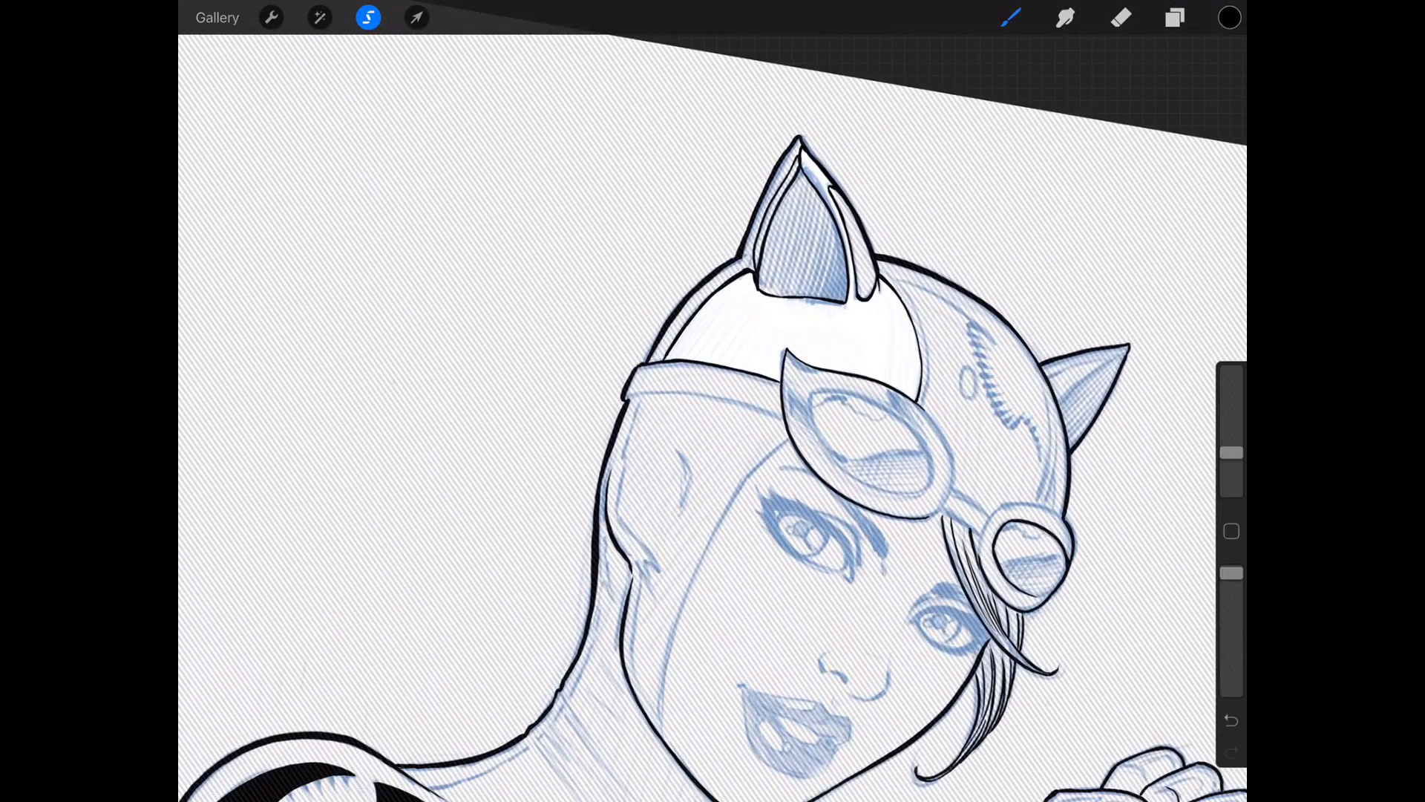
left_click_drag(1230, 451, 1230, 399)
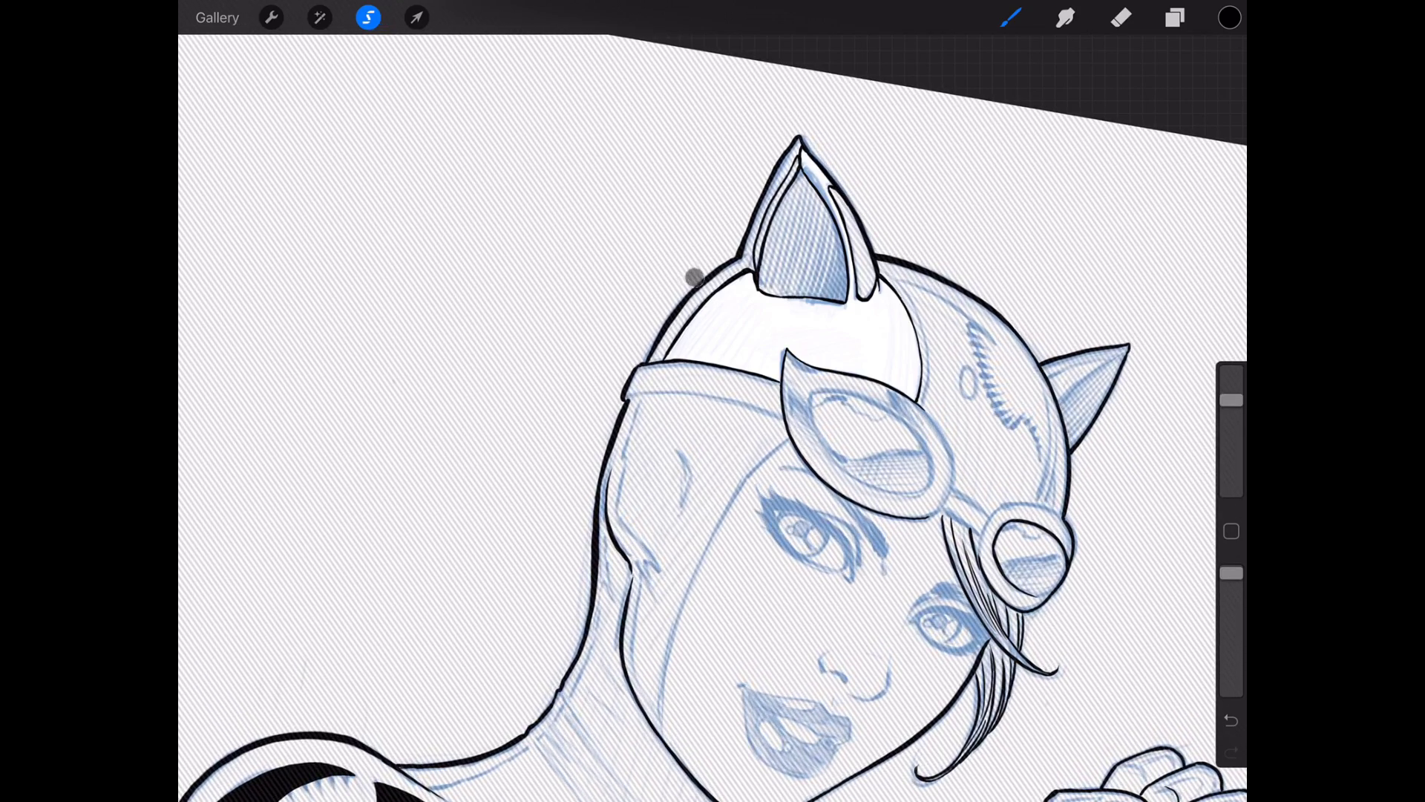
mouse_move(694, 278)
left_mouse_down()
mouse_move(714, 379)
mouse_move(748, 386)
mouse_move(773, 471)
mouse_move(827, 465)
mouse_move(909, 227)
left_mouse_up()
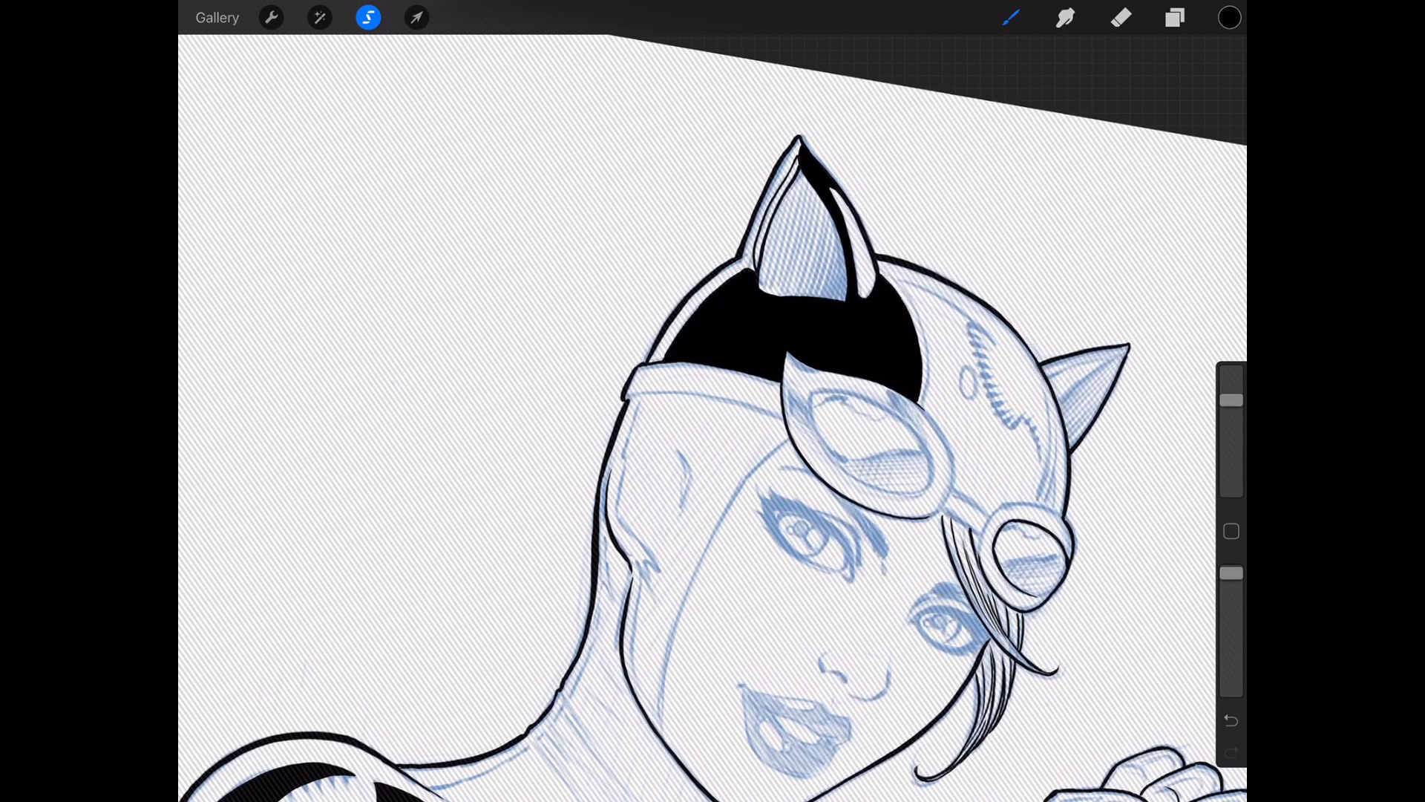
Return to the inking pen with the selection dropped, and make the brush smaller.
left_click(1010, 17)
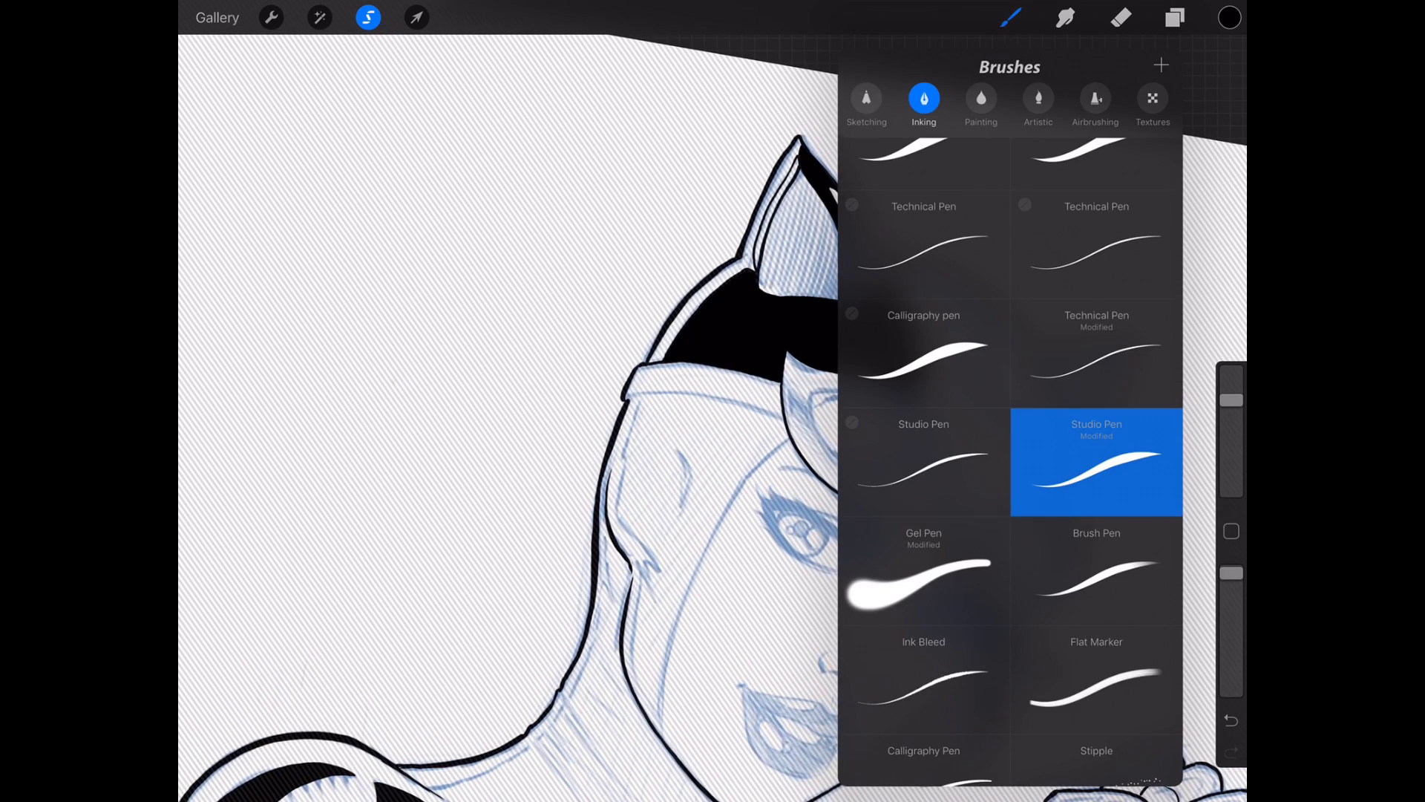
left_click(417, 16)
left_click(1010, 17)
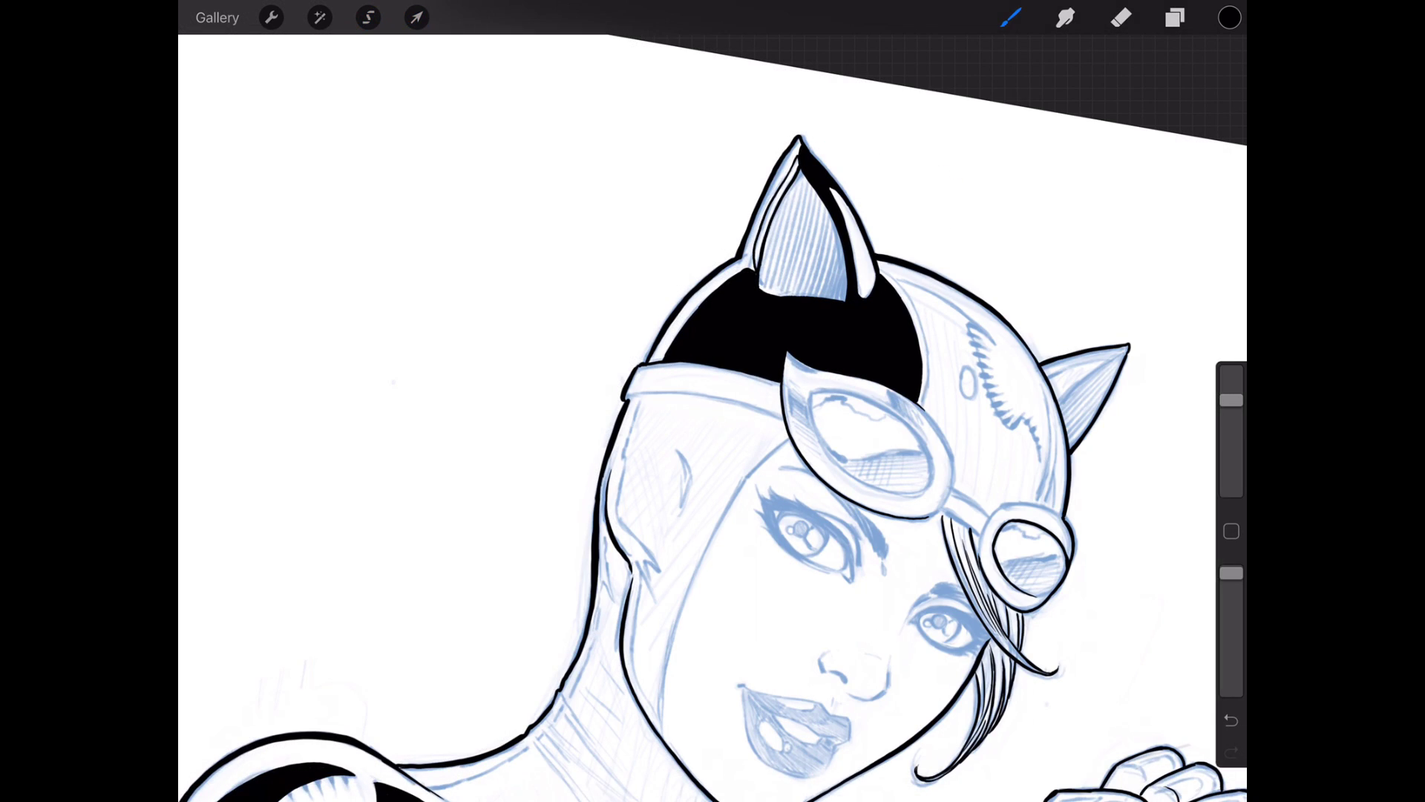
scroll(714, 401, "up", 5)
left_click(1011, 17)
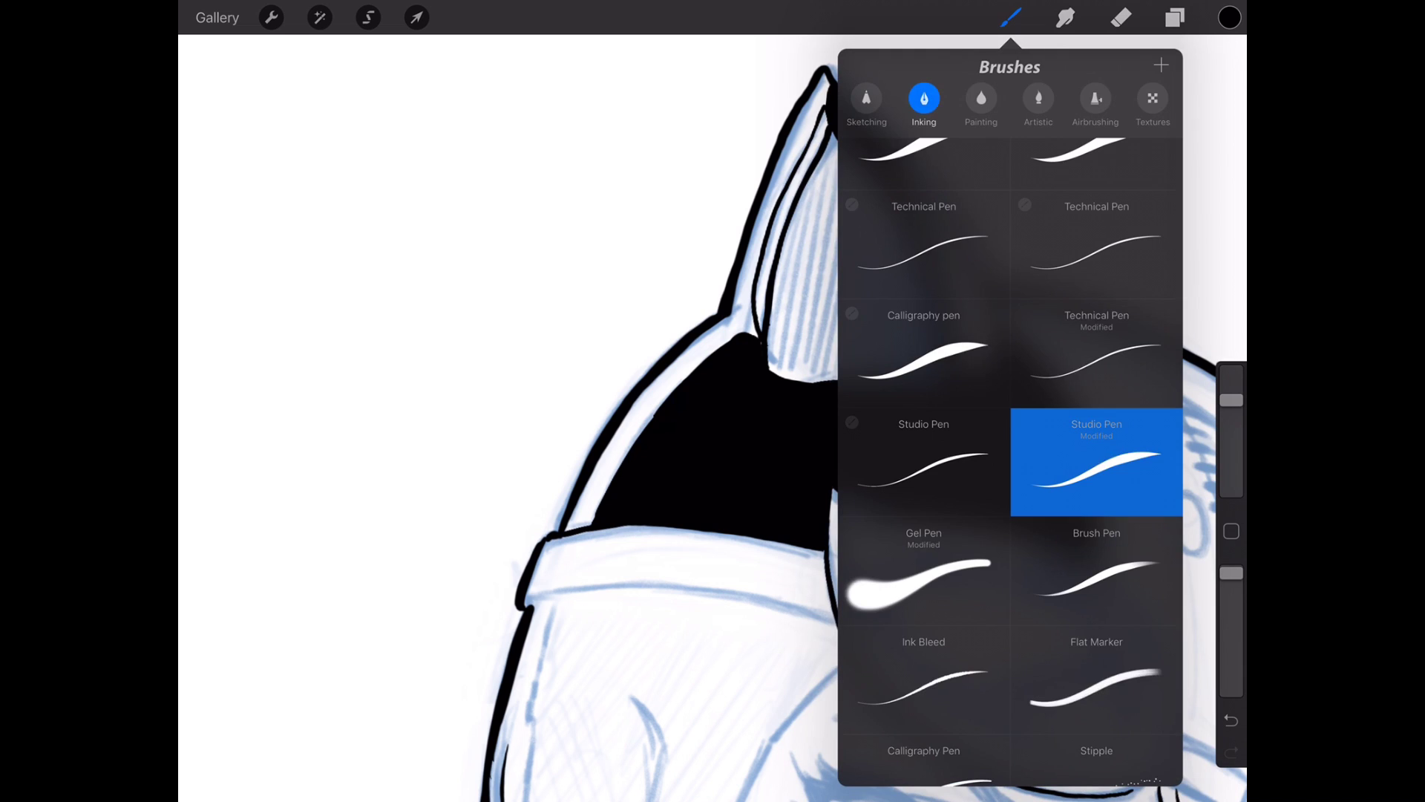
scroll(713, 401, "up", 2)
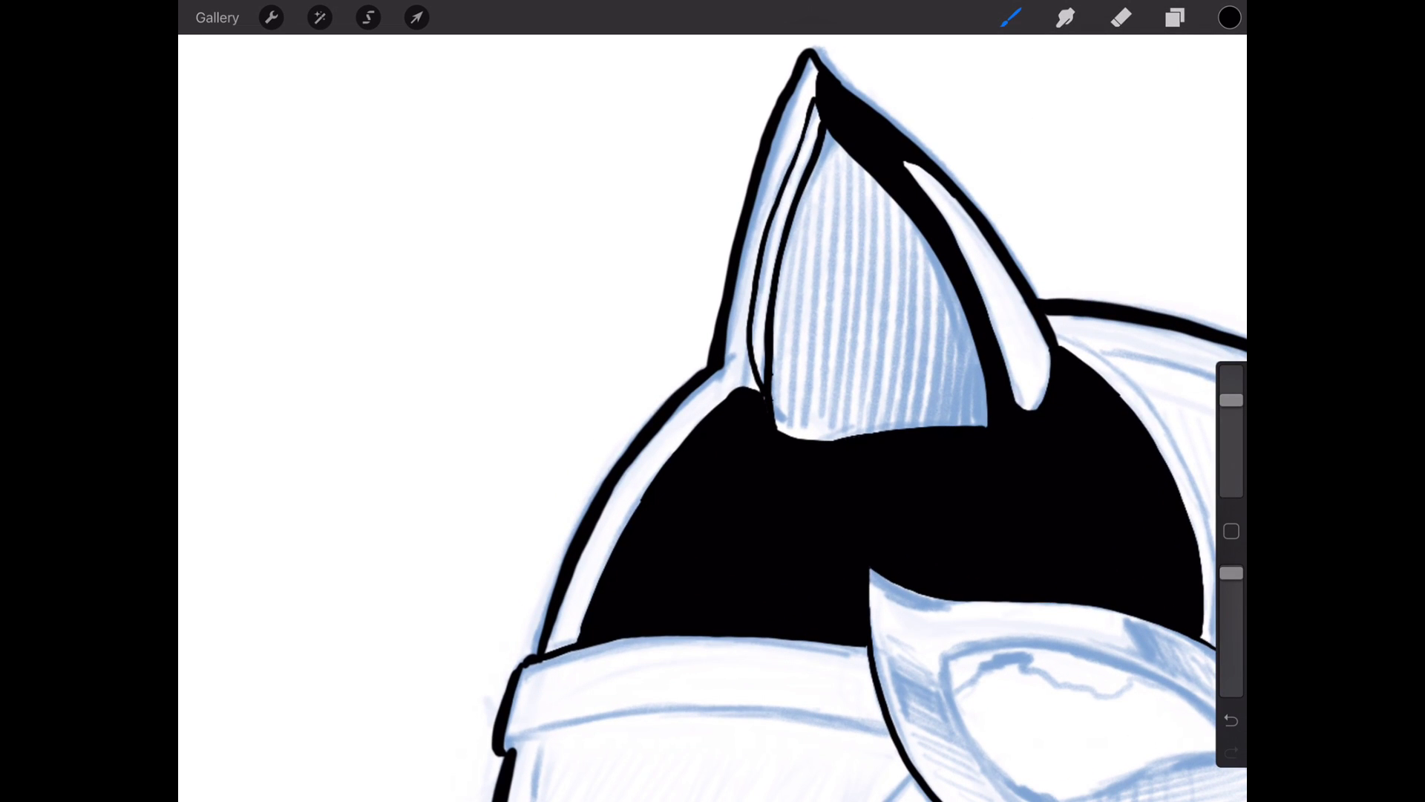
left_click_drag(1230, 399, 1230, 456)
Thicken the left ear's inner black line, extending it down to the cowl.
mouse_move(784, 207)
left_mouse_down()
mouse_move(820, 107)
mouse_move(778, 217)
left_mouse_up()
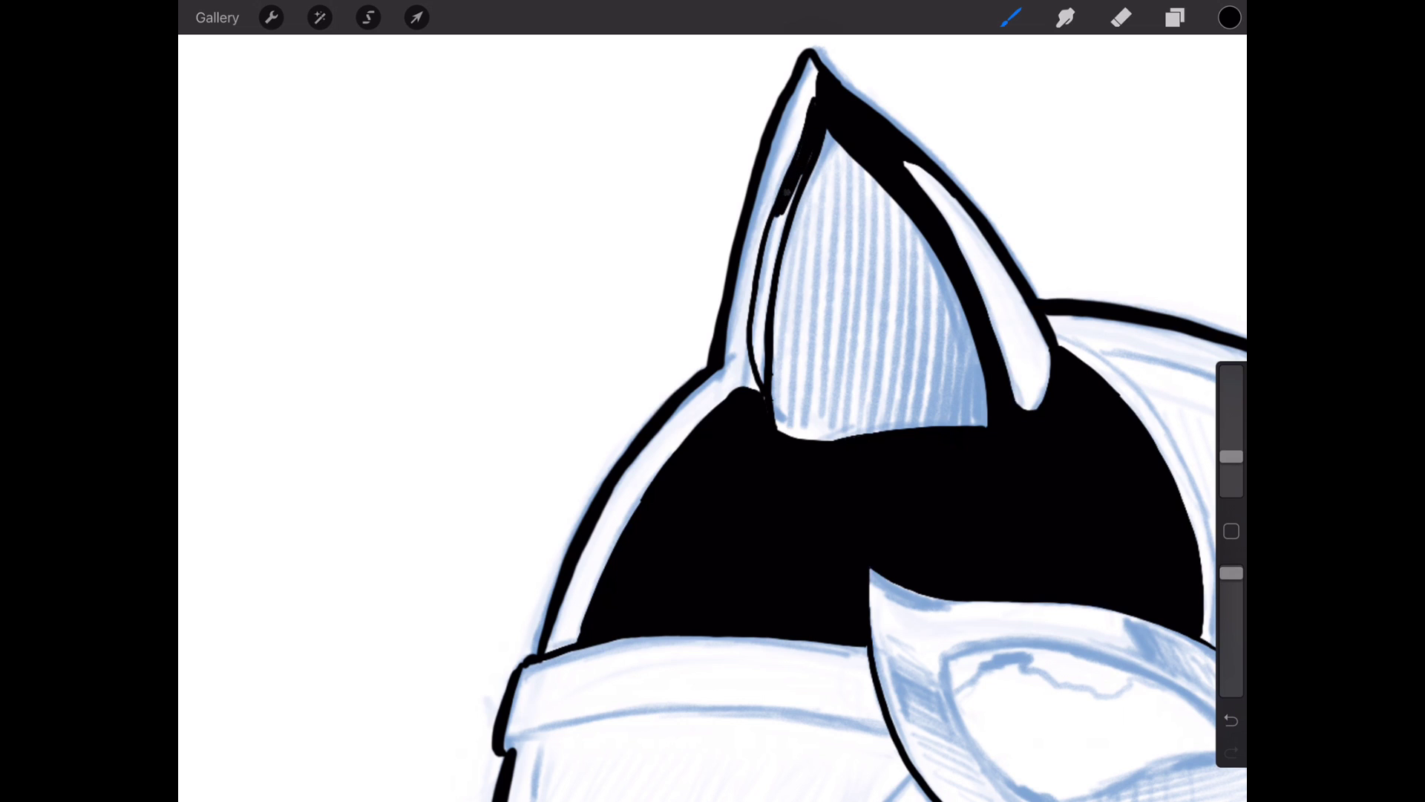
left_click_drag(799, 170, 759, 300)
left_click_drag(775, 230, 760, 310)
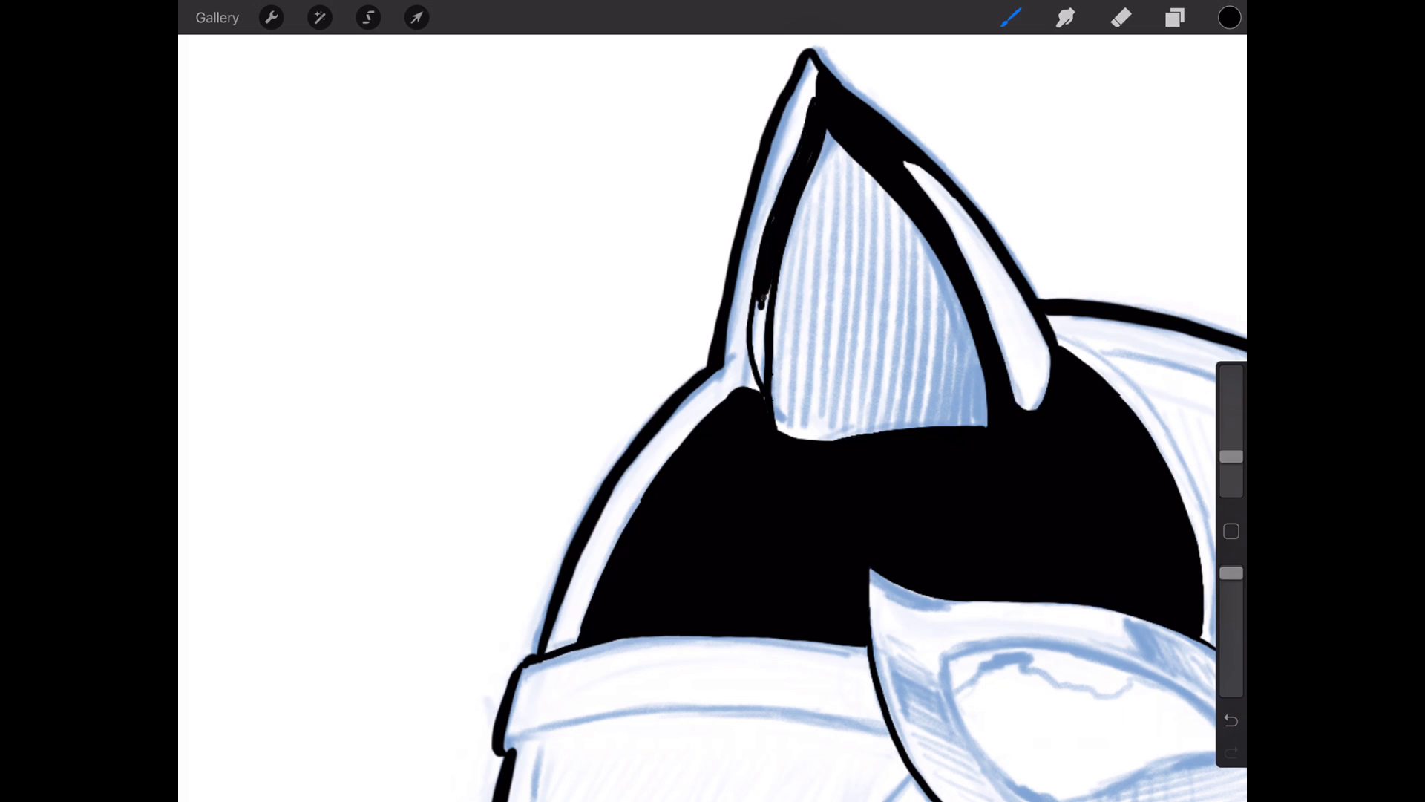
mouse_move(775, 258)
left_mouse_down()
mouse_move(753, 337)
mouse_move(764, 385)
left_mouse_up()
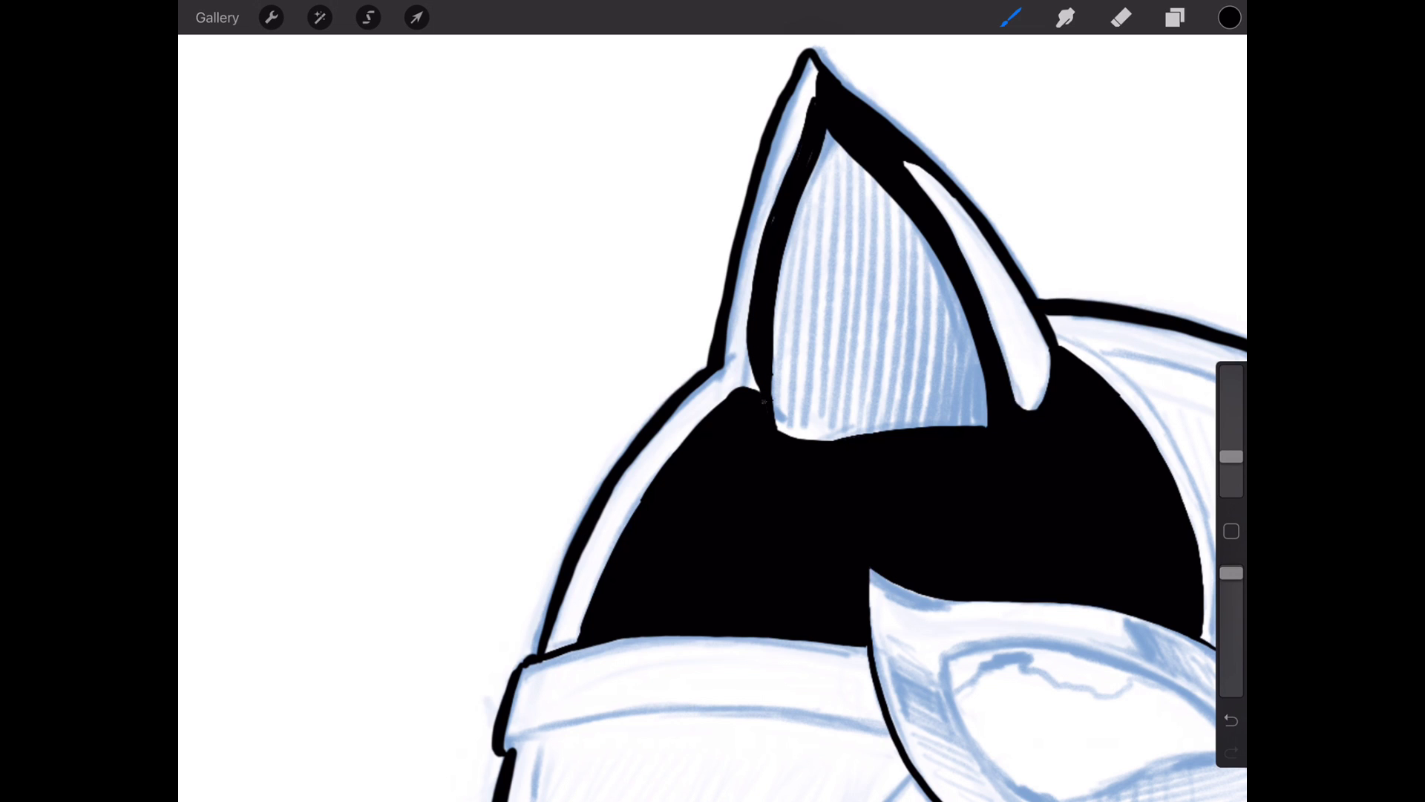
scroll(713, 445, "down", 2)
scroll(712, 446, "down", 2)
scroll(713, 445, "down", 2)
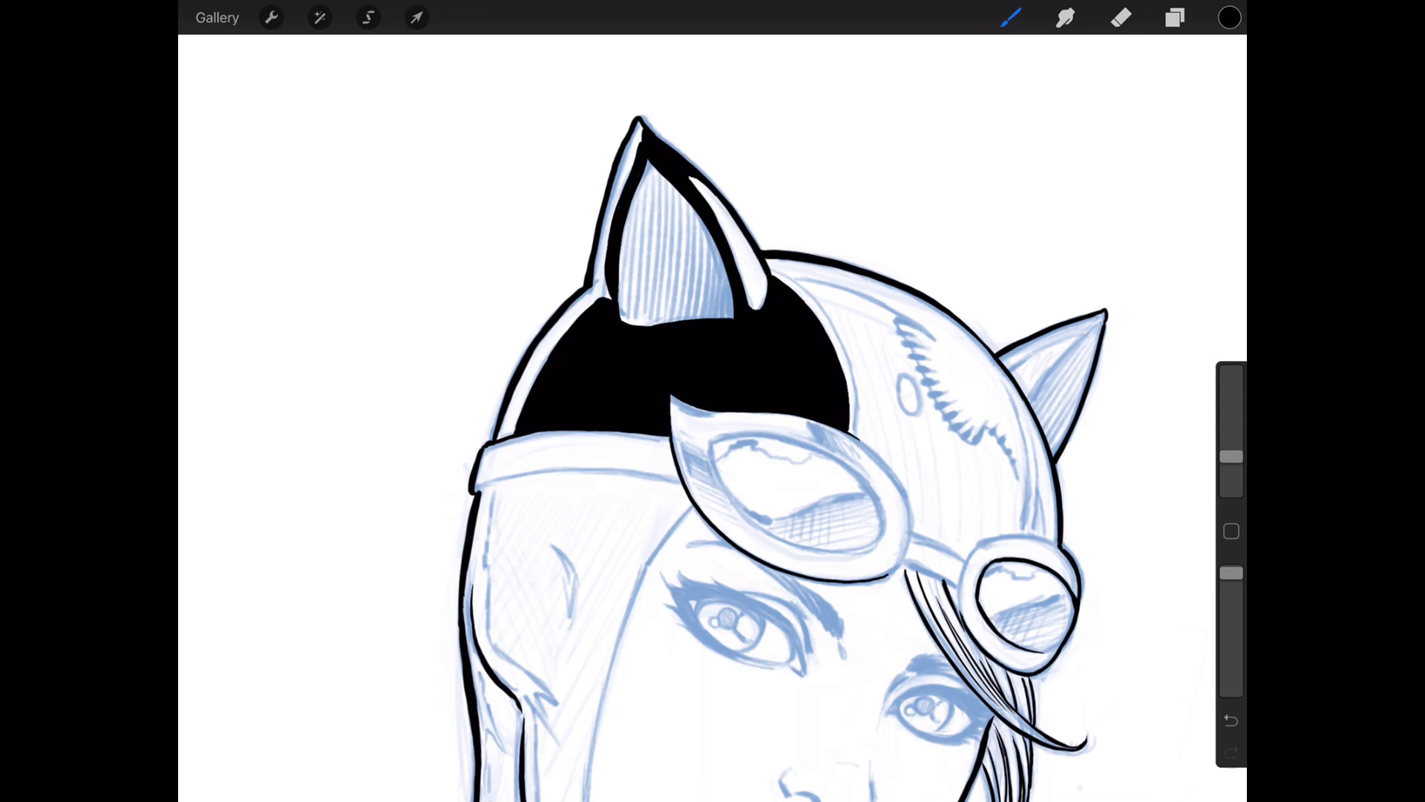
scroll(713, 445, "down", 2)
scroll(713, 446, "up", 2)
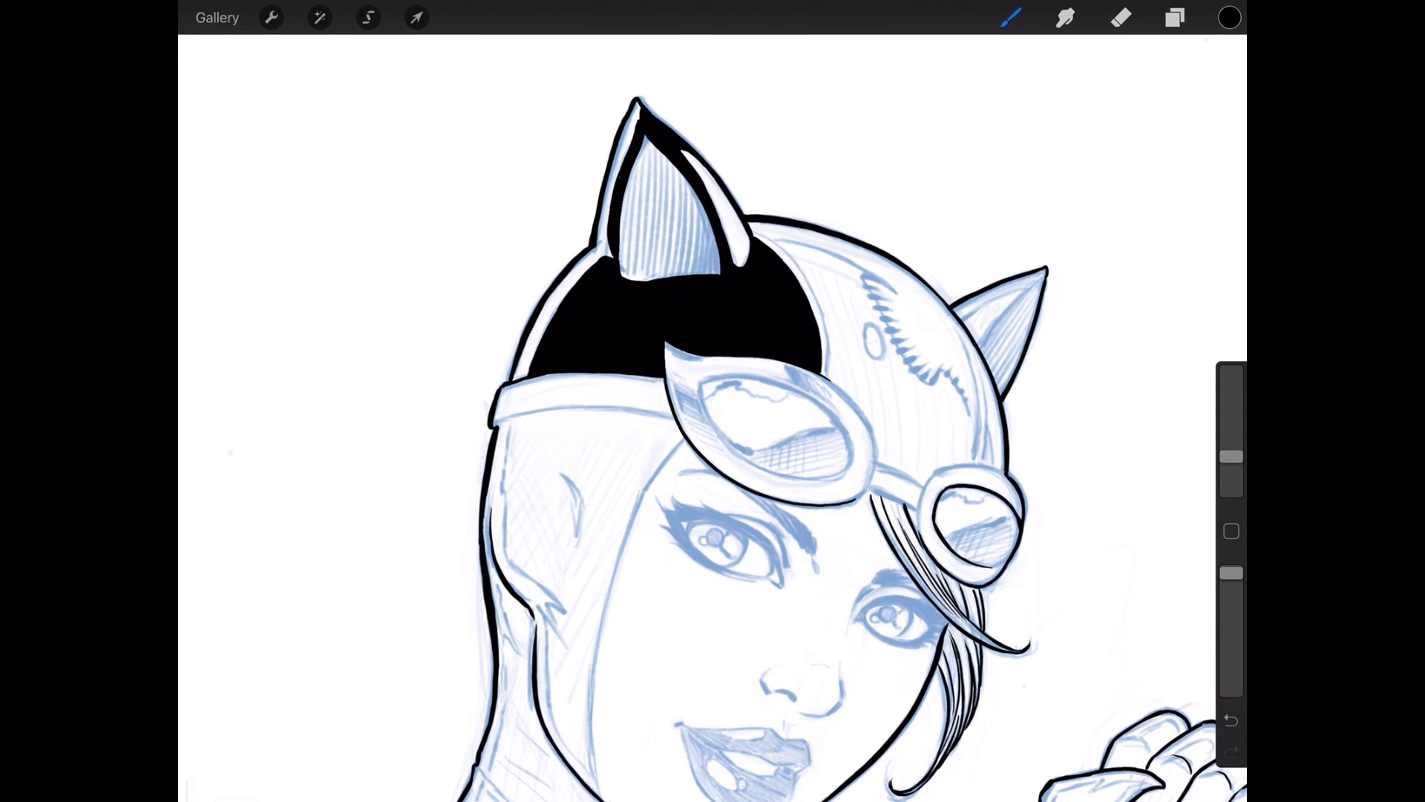
scroll(714, 447, "up", 2)
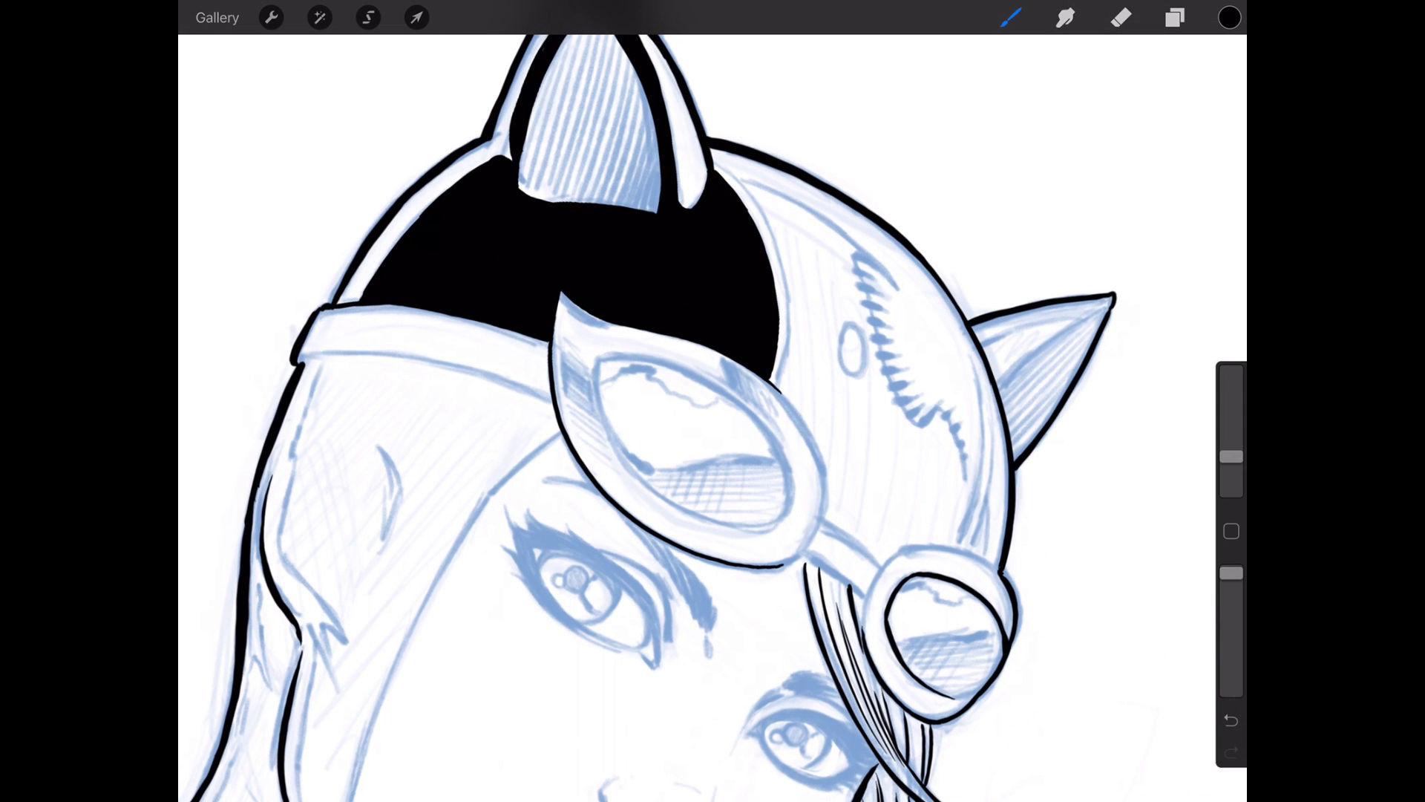
With a thinner brush, draw a thin line along the black cowl fill's right edge.
left_click_drag(1231, 457, 1231, 461)
scroll(712, 446, "up", 1)
scroll(713, 446, "up", 1)
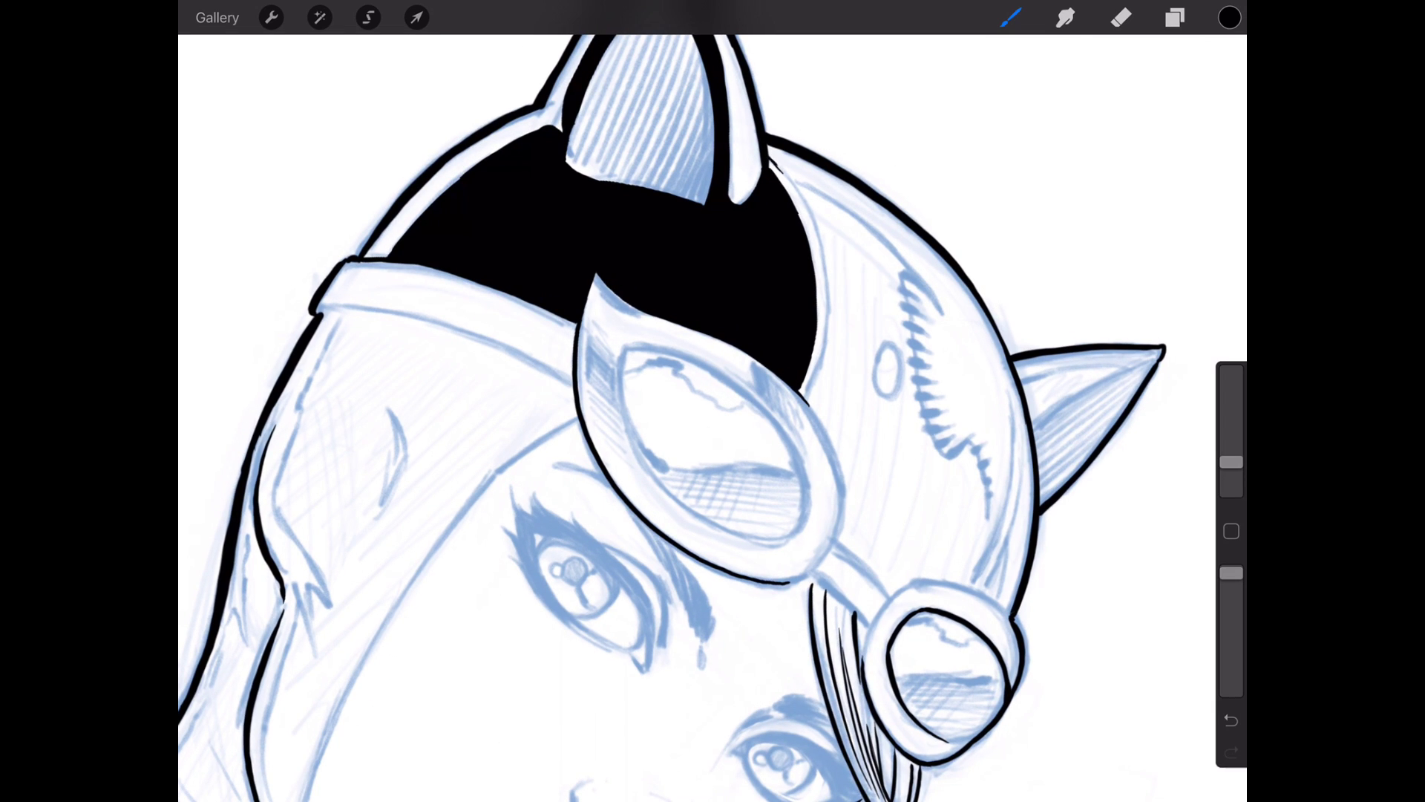
mouse_move(771, 162)
left_mouse_down()
mouse_move(821, 255)
mouse_move(824, 354)
mouse_move(807, 395)
left_mouse_up()
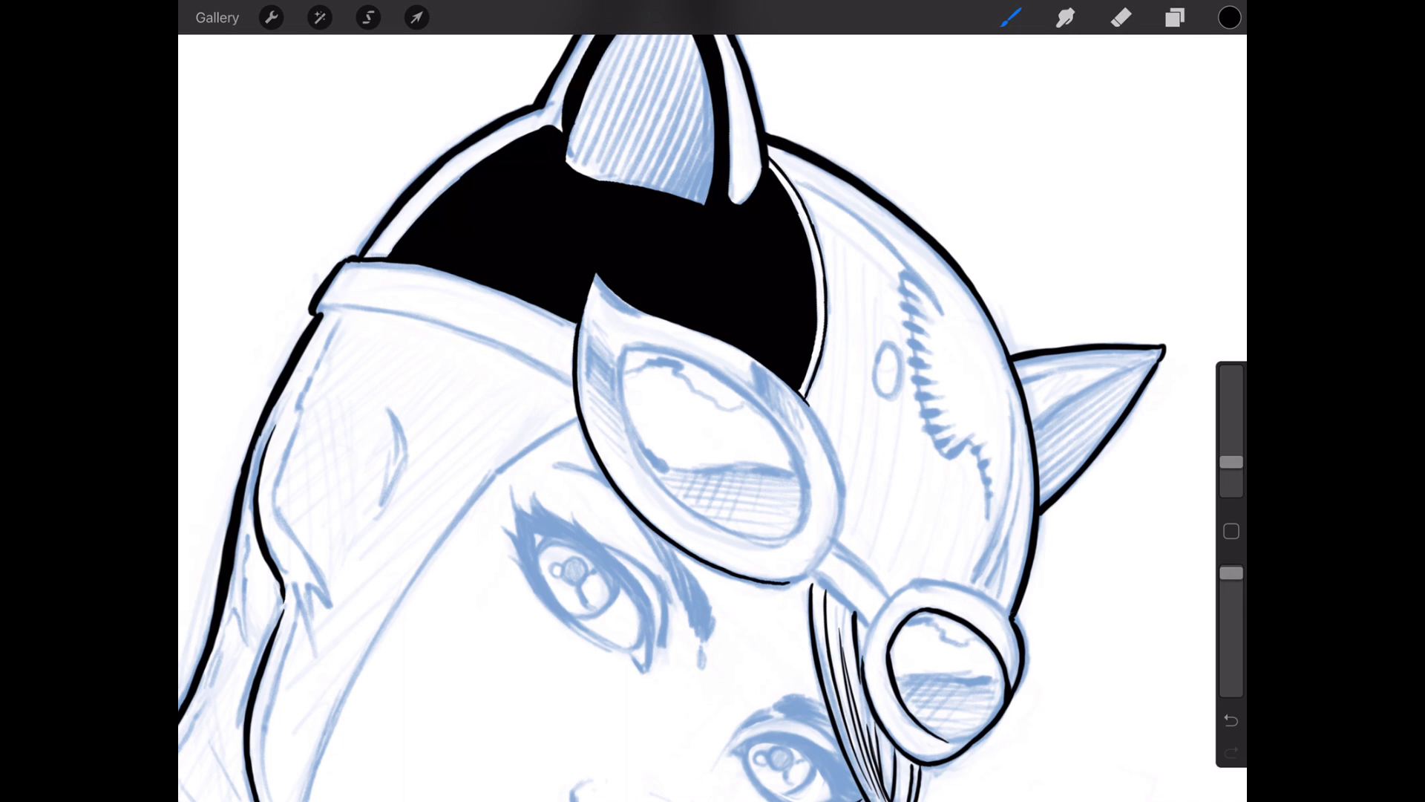
left_click_drag(802, 202, 819, 233)
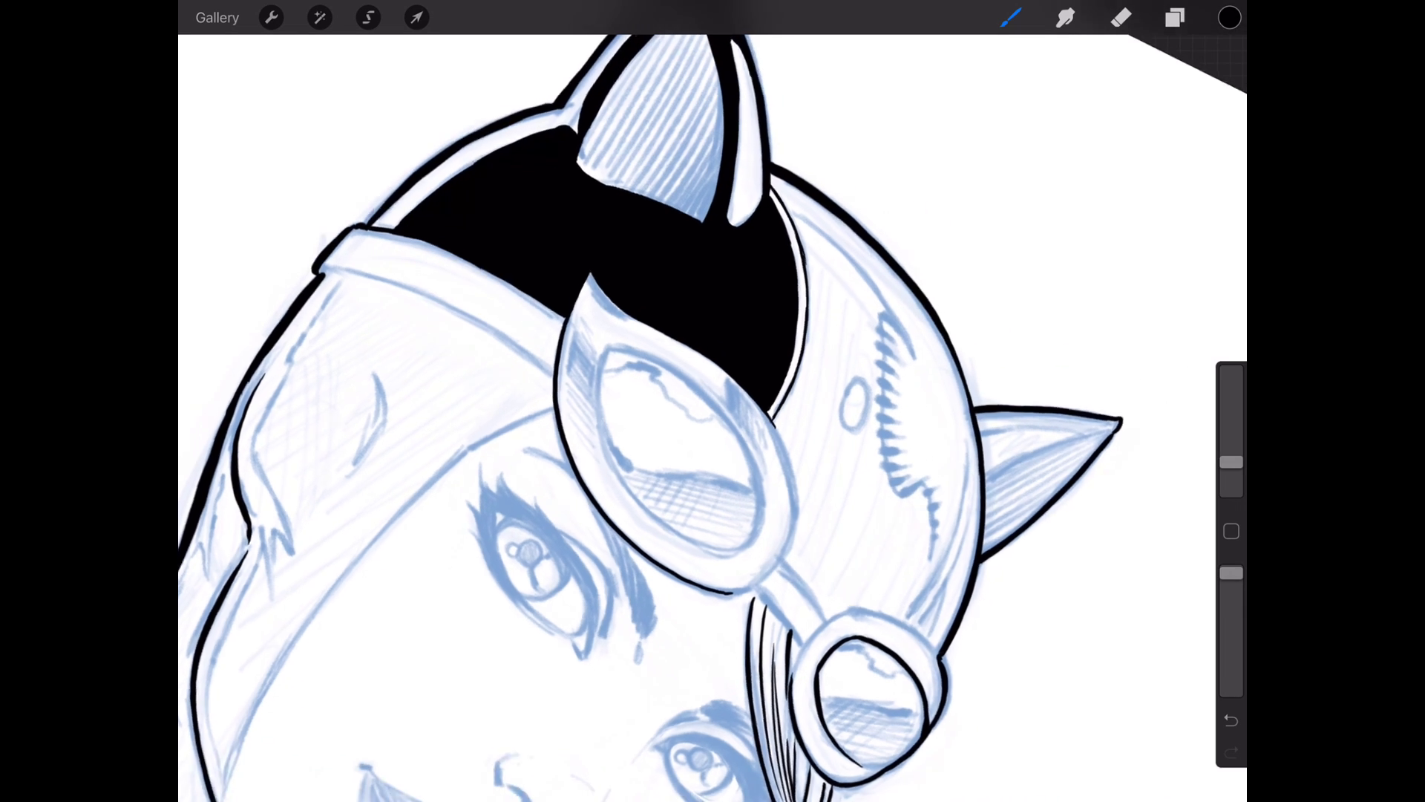
left_click_drag(713, 445, 624, 367)
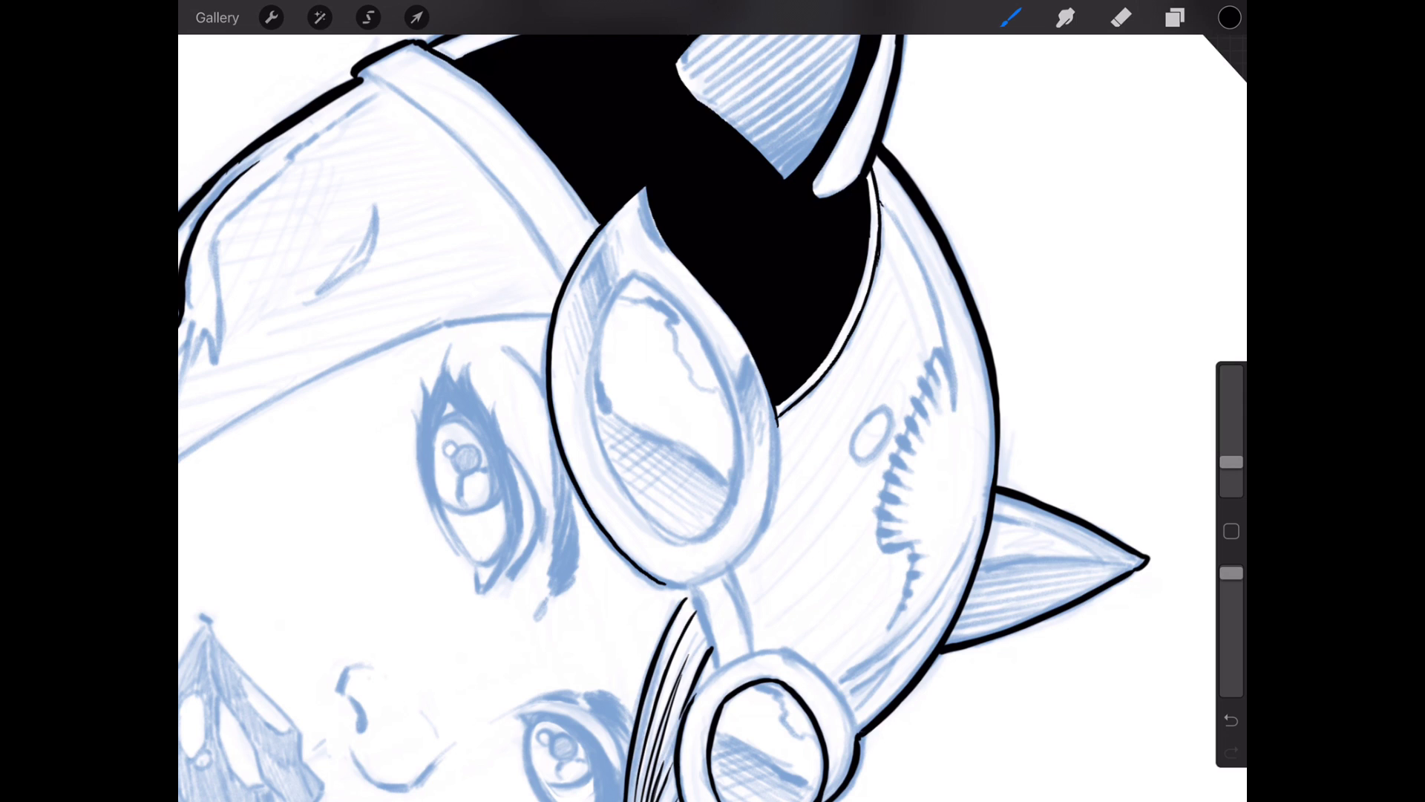
mouse_move(879, 199)
left_mouse_down()
mouse_move(936, 299)
mouse_move(954, 383)
mouse_move(956, 401)
mouse_move(939, 352)
mouse_move(910, 425)
left_mouse_up()
Enlarge the brush and ink the helmet's right outline past the ear, plus a curved side mark.
left_click_drag(1230, 462, 1230, 444)
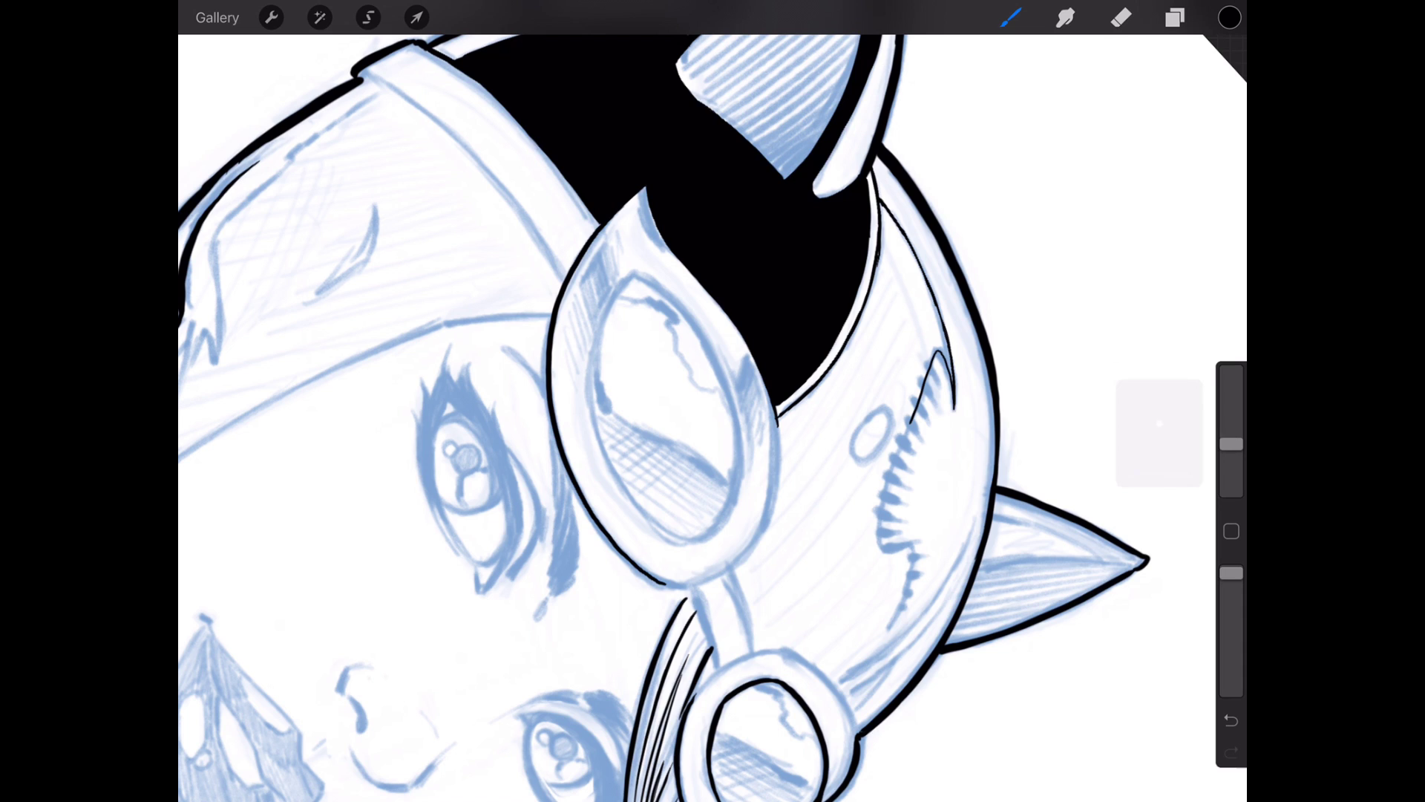
mouse_move(911, 412)
left_mouse_down()
mouse_move(877, 542)
mouse_move(897, 554)
mouse_move(911, 543)
mouse_move(915, 561)
mouse_move(883, 642)
left_mouse_up()
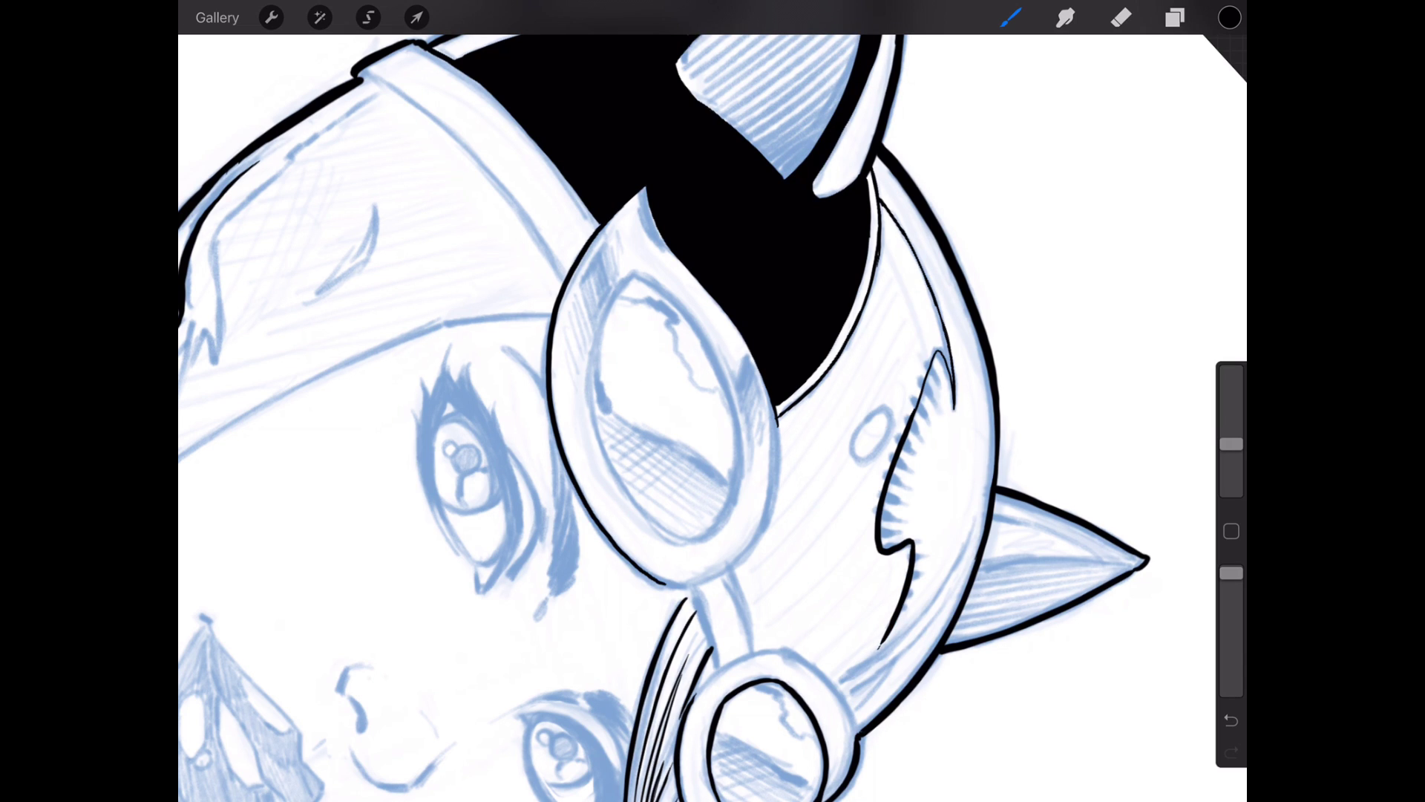
mouse_move(810, 452)
left_mouse_down()
mouse_move(794, 546)
mouse_move(819, 621)
mouse_move(838, 467)
left_mouse_up()
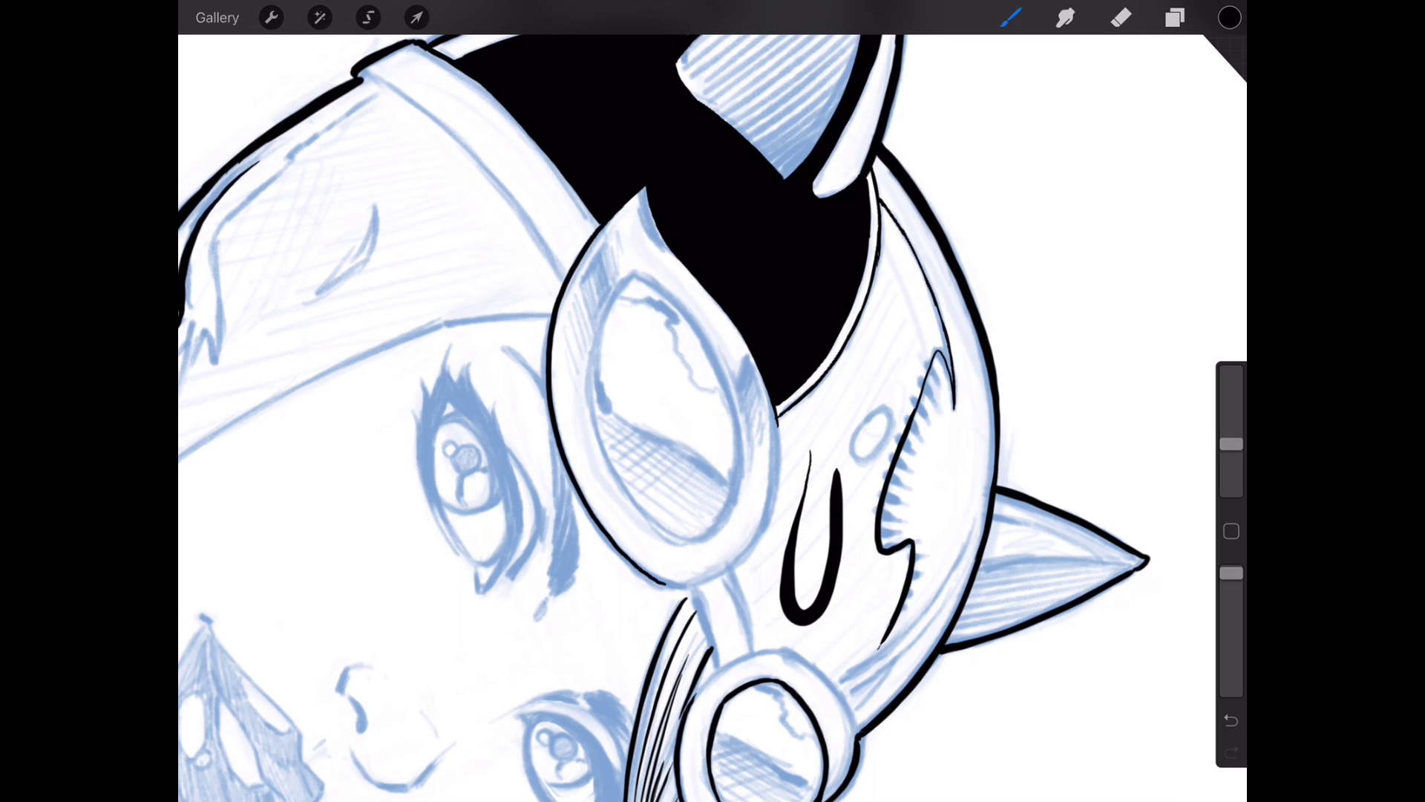
Undo the curved mark and redraw an inner contour line along the helmet's right edge.
key("ctrl+z")
scroll(713, 401, "down", 5)
scroll(714, 402, "up", 3)
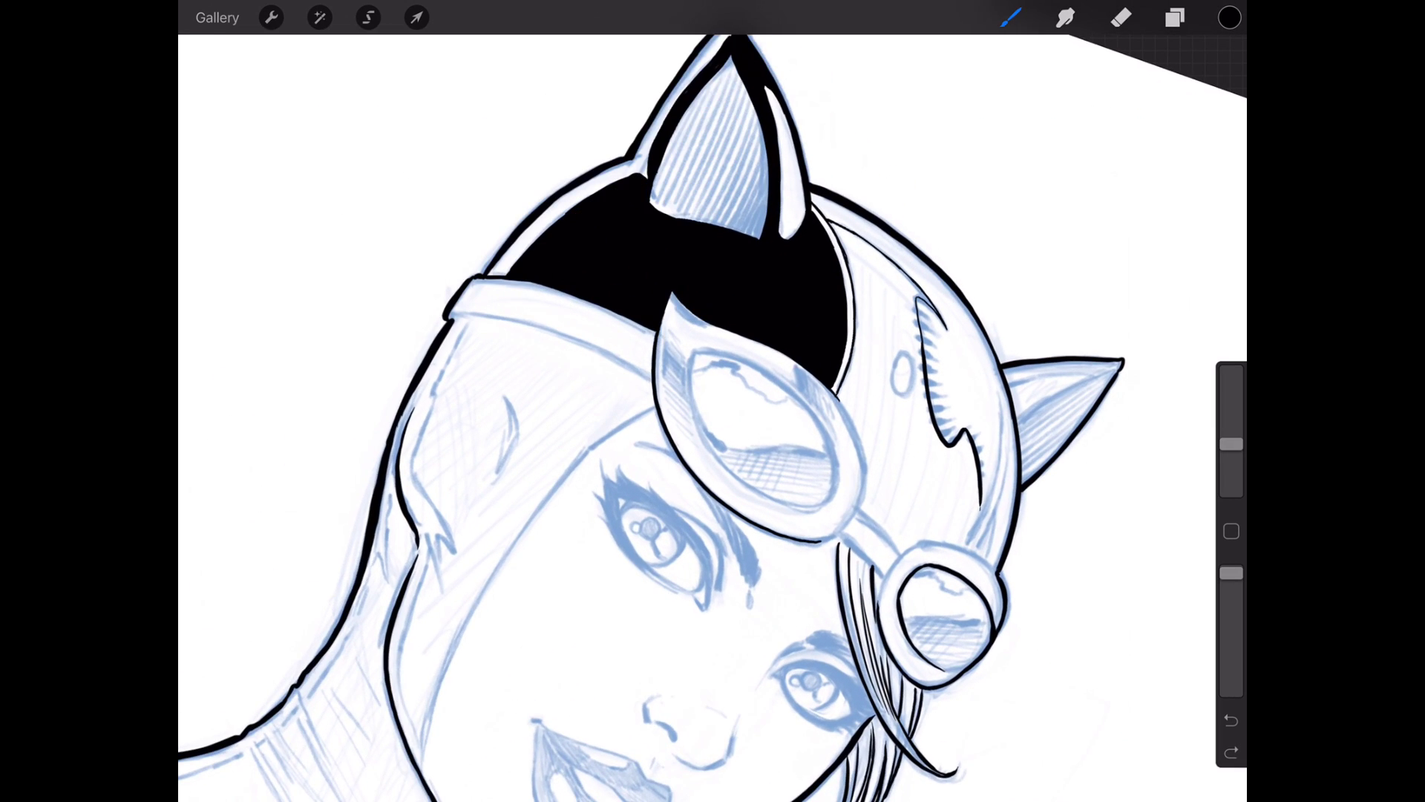
scroll(712, 401, "up", 2)
scroll(714, 402, "up", 1)
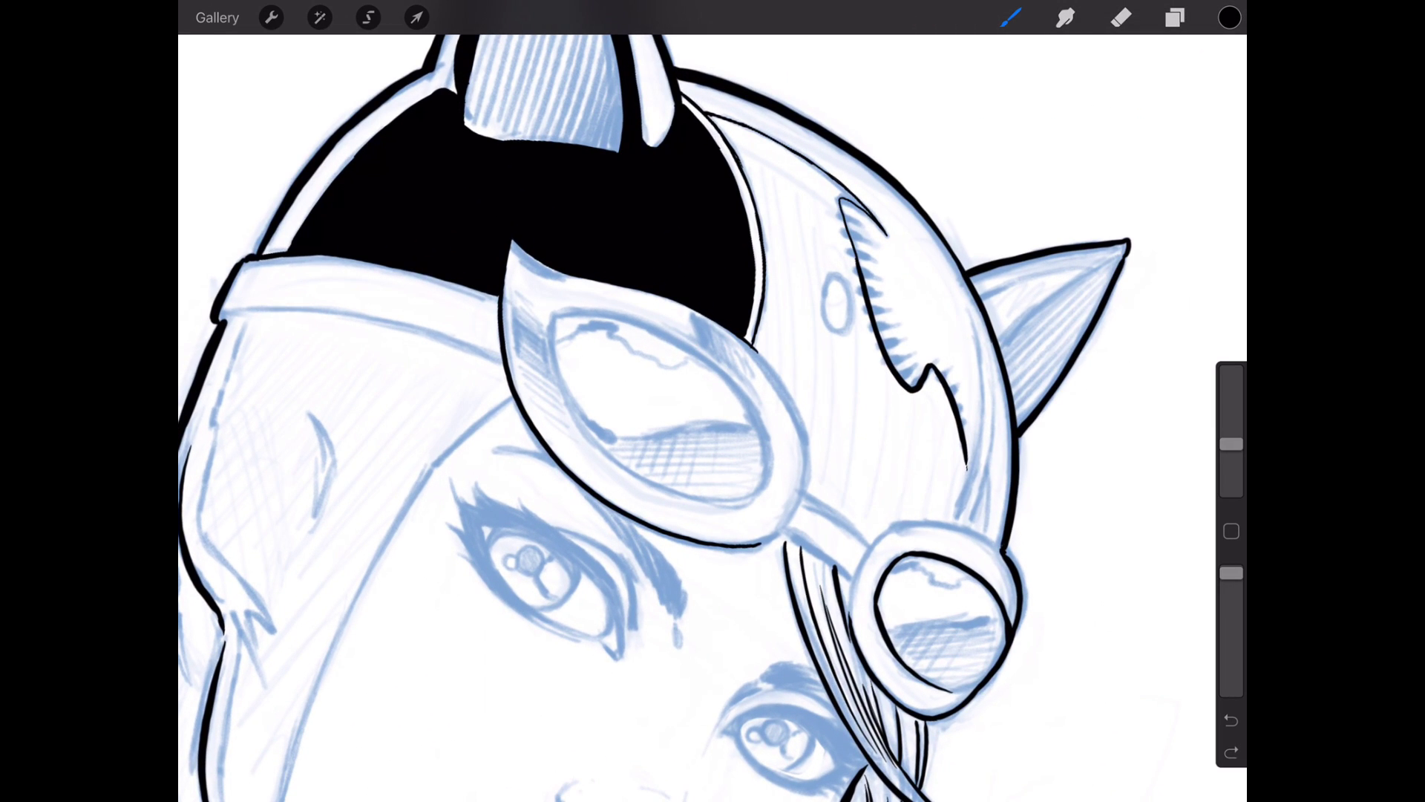
left_click_drag(965, 301, 982, 363)
key("ctrl+z")
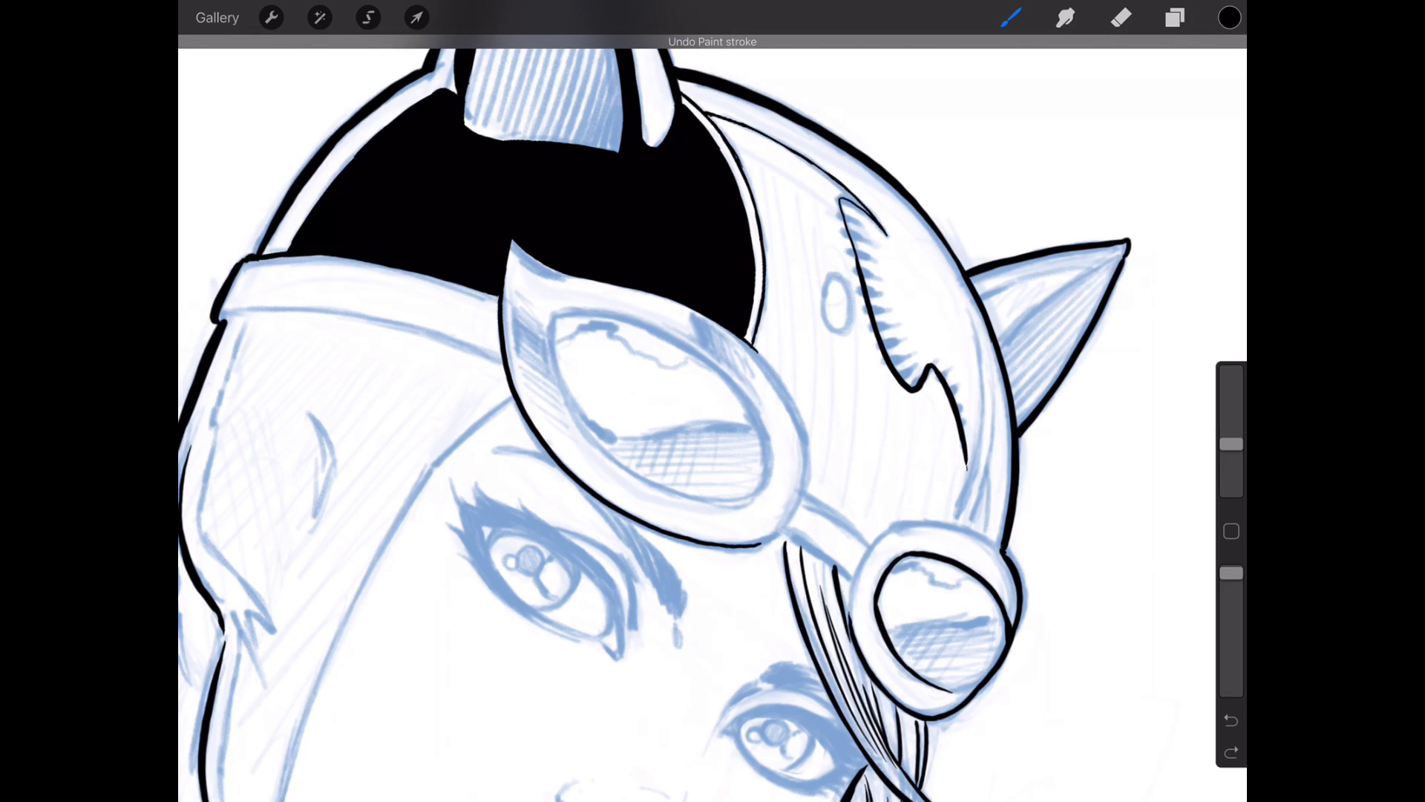
mouse_move(977, 339)
left_mouse_down()
mouse_move(980, 425)
mouse_move(952, 519)
left_mouse_up()
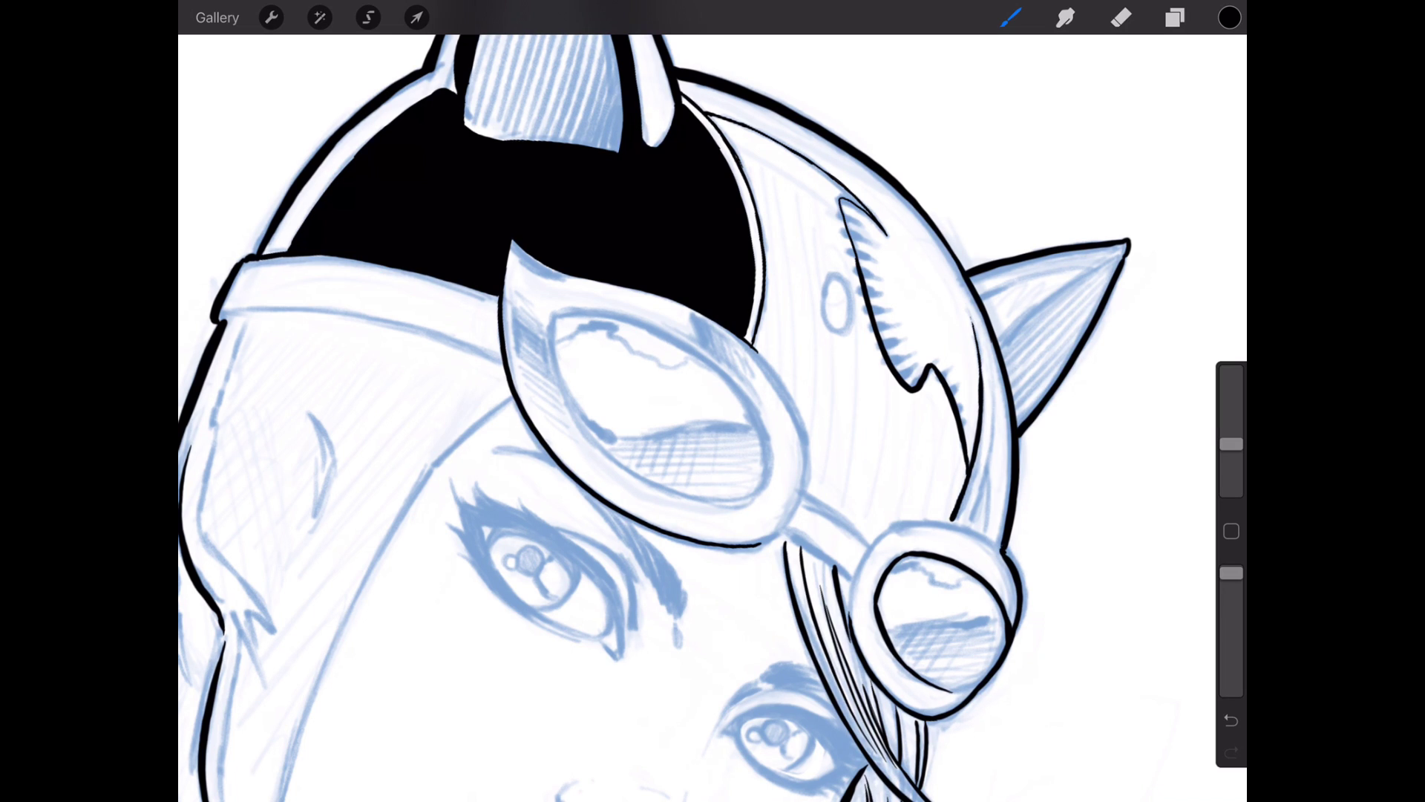
left_click_drag(994, 374, 966, 519)
left_click(1177, 170)
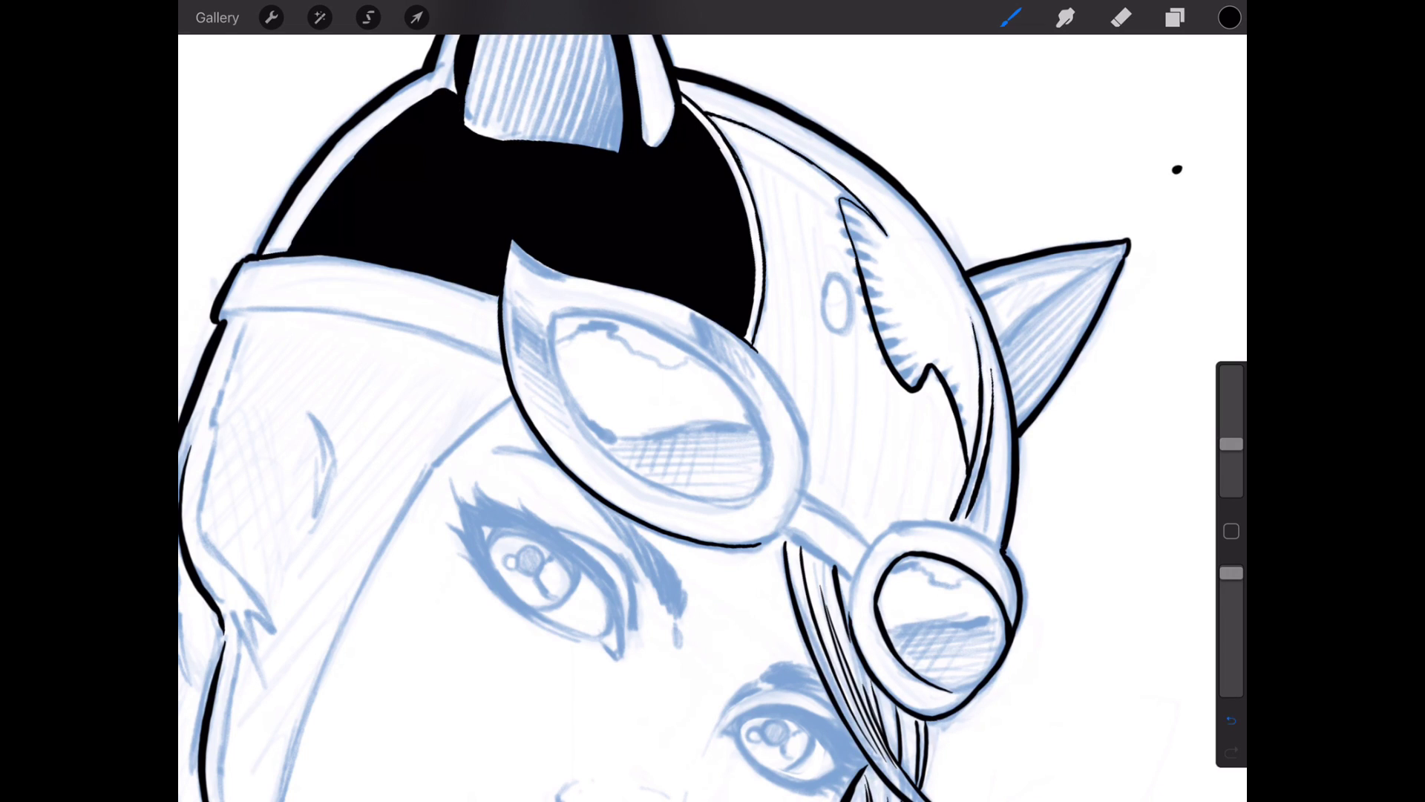
left_click(1231, 721)
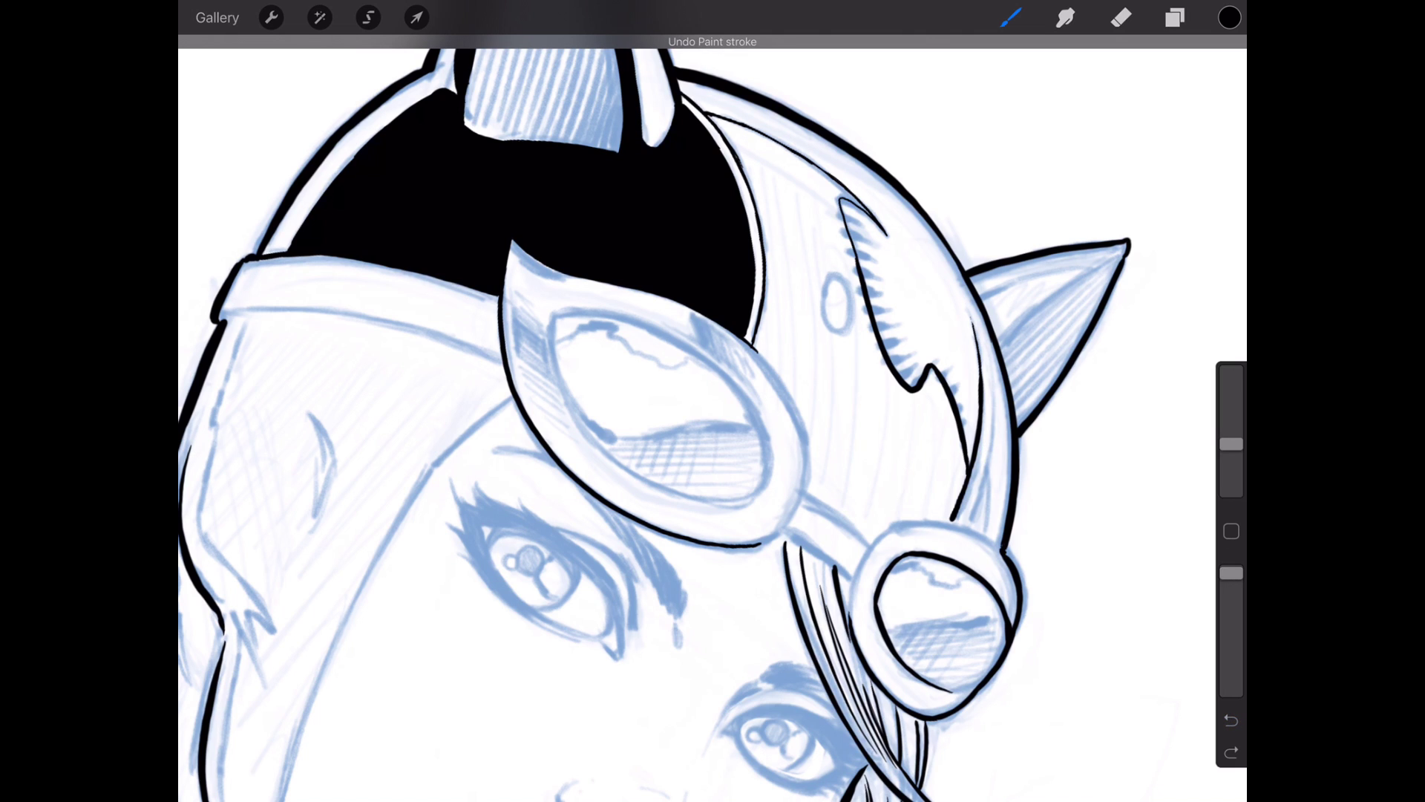
mouse_move(990, 365)
left_mouse_down()
mouse_move(987, 457)
mouse_move(965, 520)
left_mouse_up()
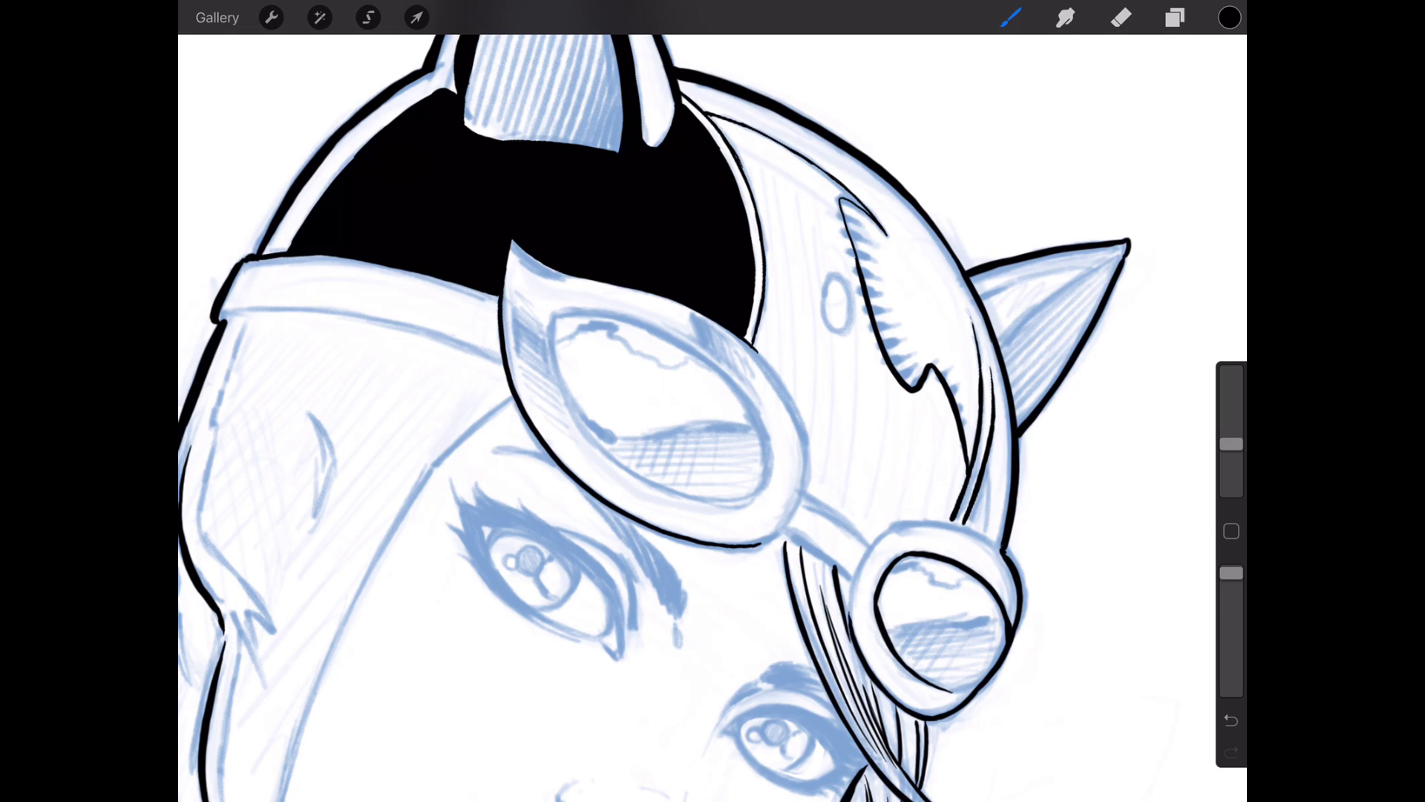
Slightly reduce the brush and ink the goggle lens's right and lower edges.
left_click_drag(1231, 443, 1231, 455)
mouse_move(754, 345)
left_mouse_down()
mouse_move(802, 426)
mouse_move(806, 464)
mouse_move(780, 534)
left_mouse_up()
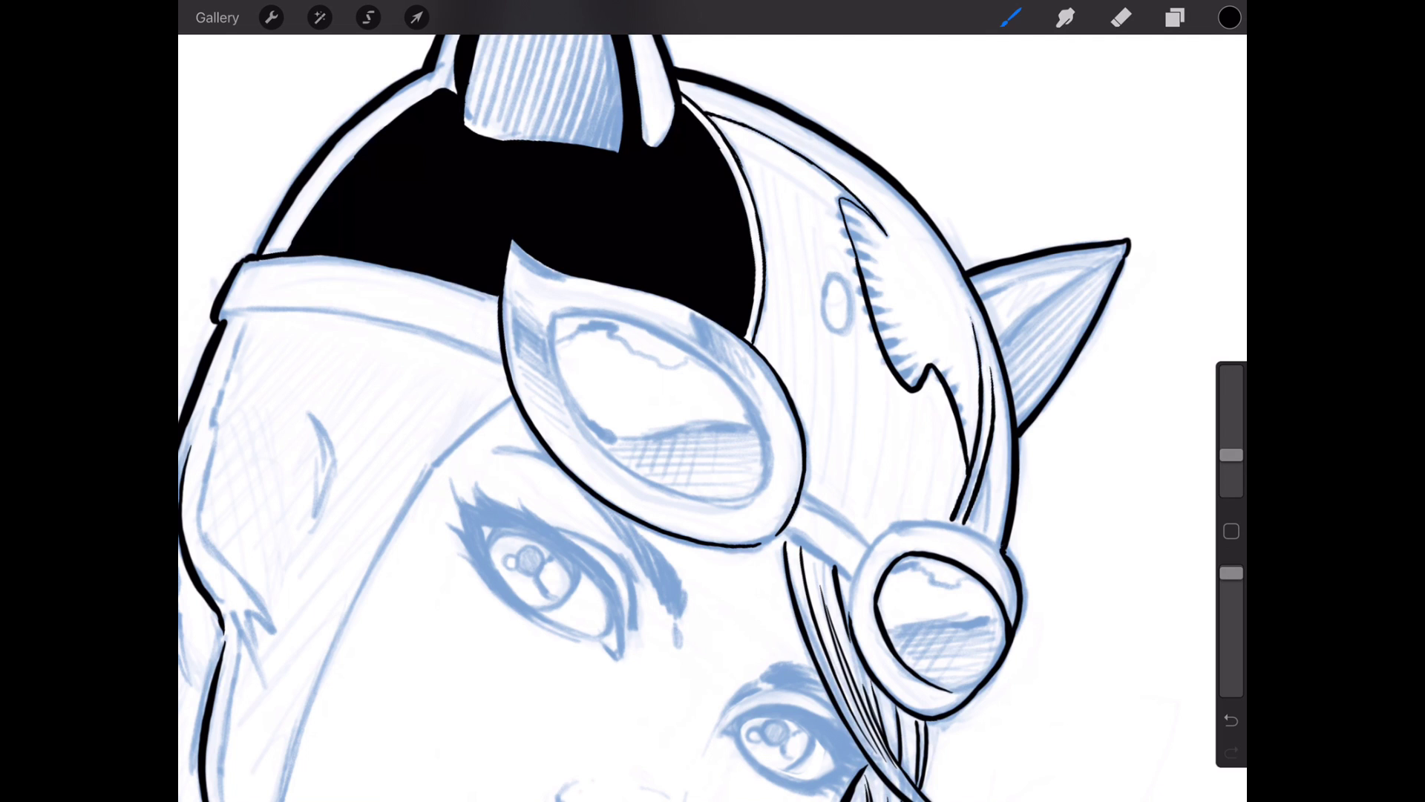
left_click_drag(764, 545, 779, 536)
scroll(714, 401, "down", 5)
scroll(712, 401, "down", 3)
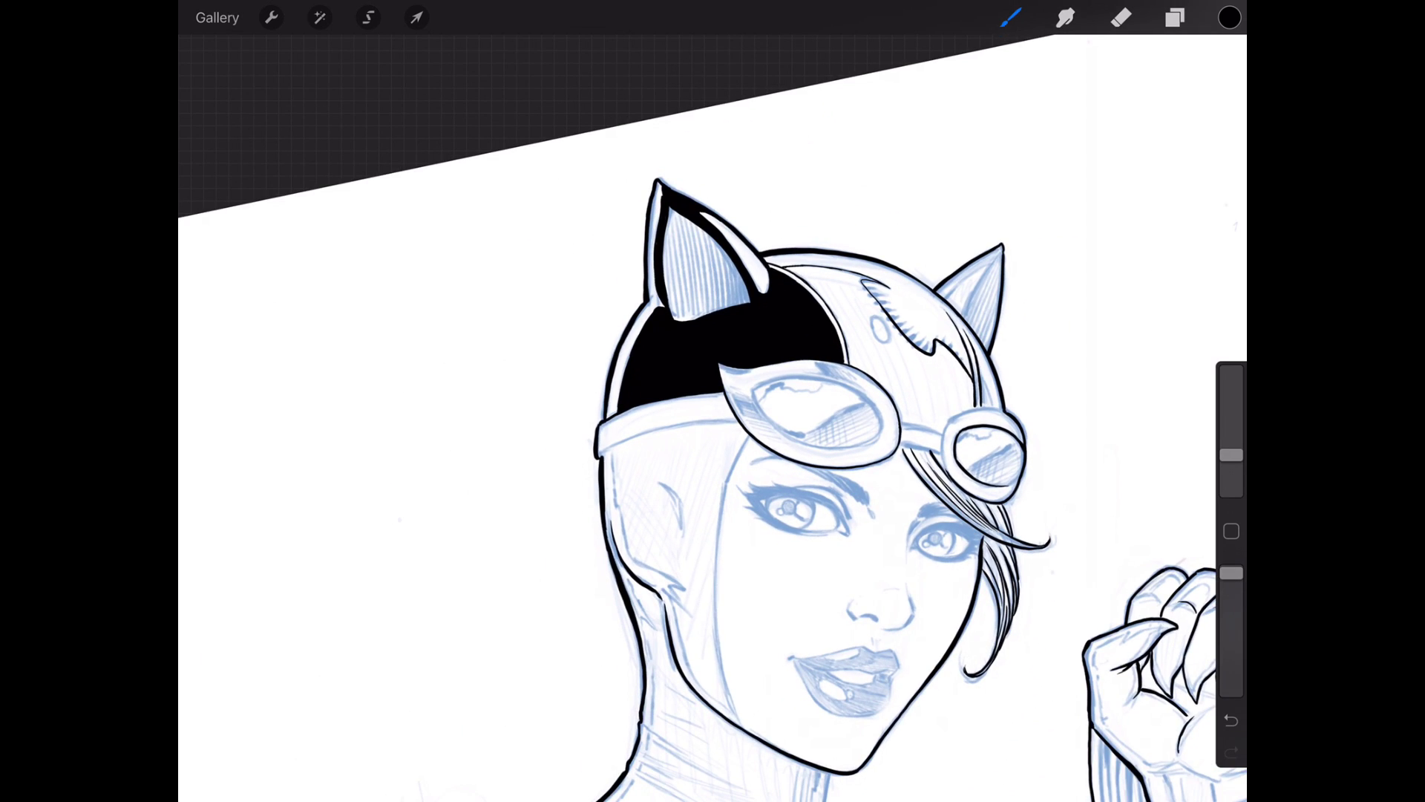
scroll(713, 401, "up", 3)
scroll(713, 402, "up", 2)
scroll(713, 400, "up", 2)
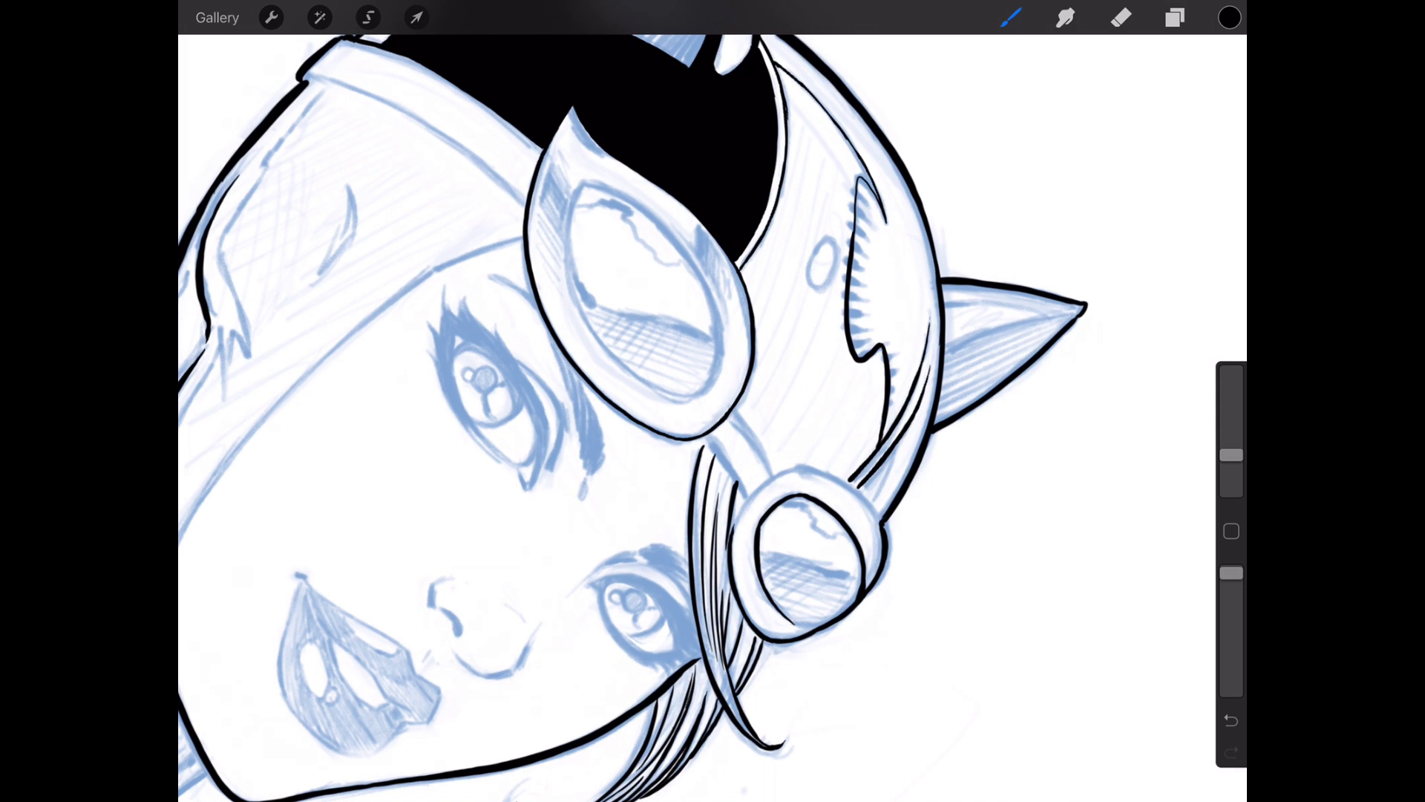
Ink along the goggle strap and the small goggle ring's right outer edge.
left_click_drag(730, 413, 771, 474)
scroll(713, 401, "down", 2)
scroll(713, 401, "up", 1)
scroll(713, 401, "up", 3)
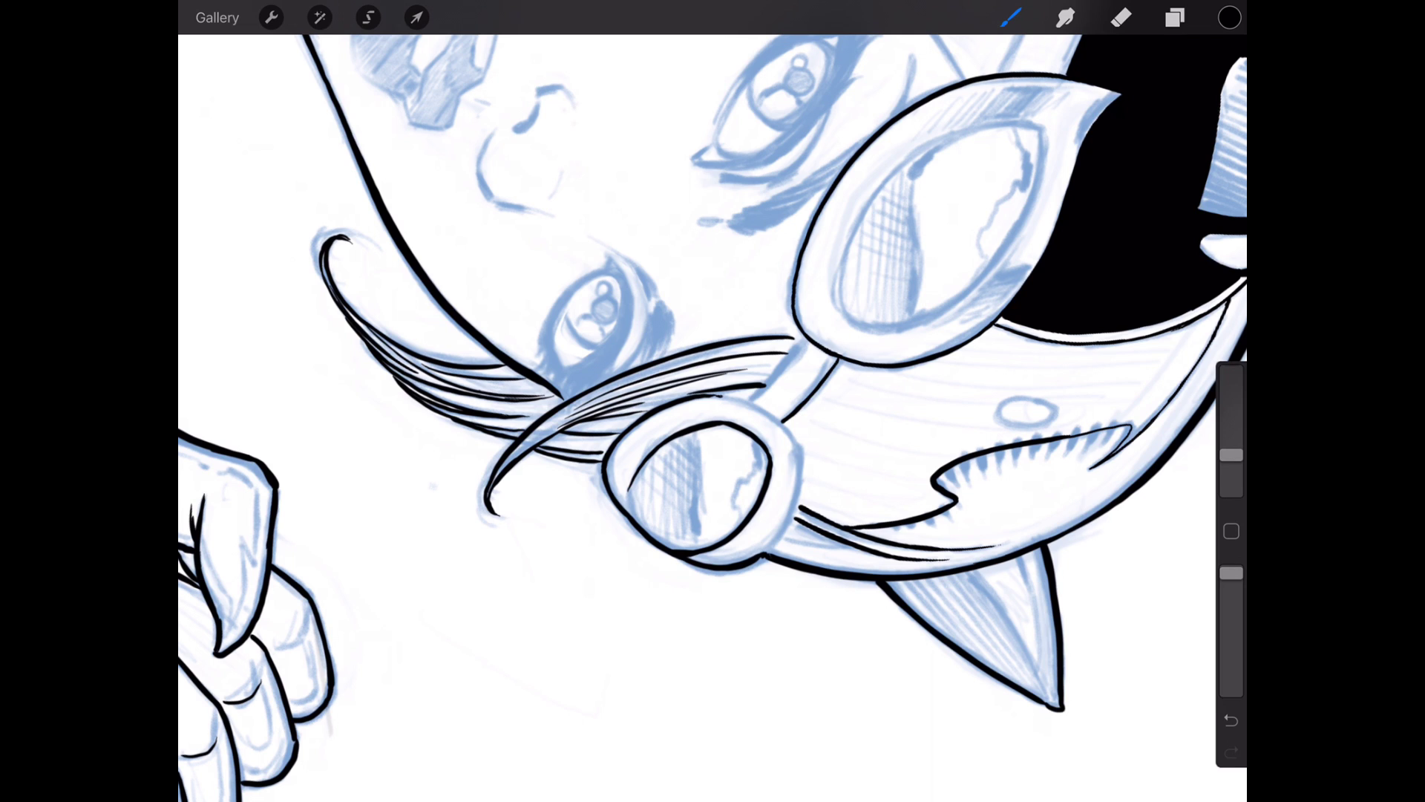
mouse_move(720, 397)
left_mouse_down()
mouse_move(771, 417)
mouse_move(799, 461)
mouse_move(794, 519)
mouse_move(764, 553)
left_mouse_up()
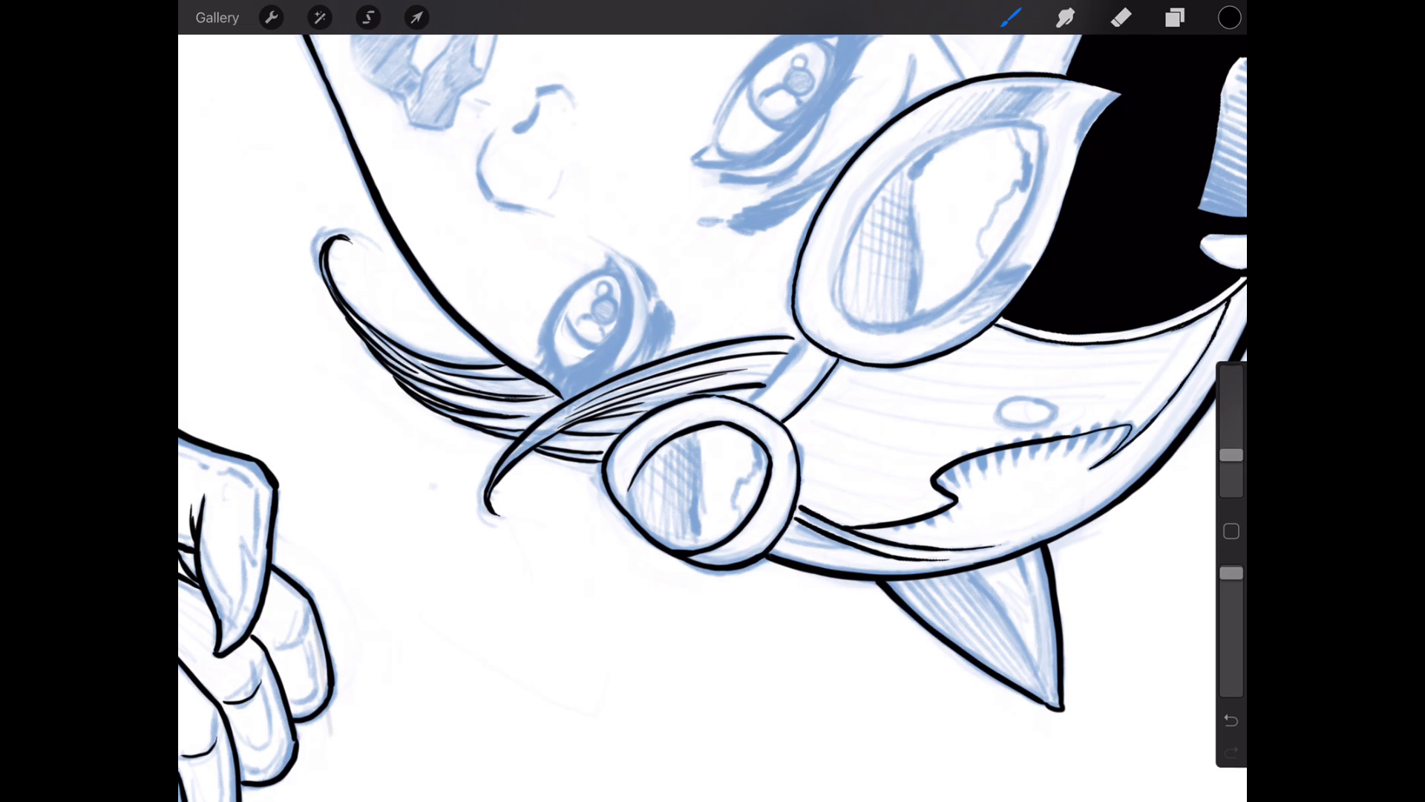
scroll(714, 402, "down", 5)
scroll(712, 401, "up", 3)
scroll(713, 402, "up", 3)
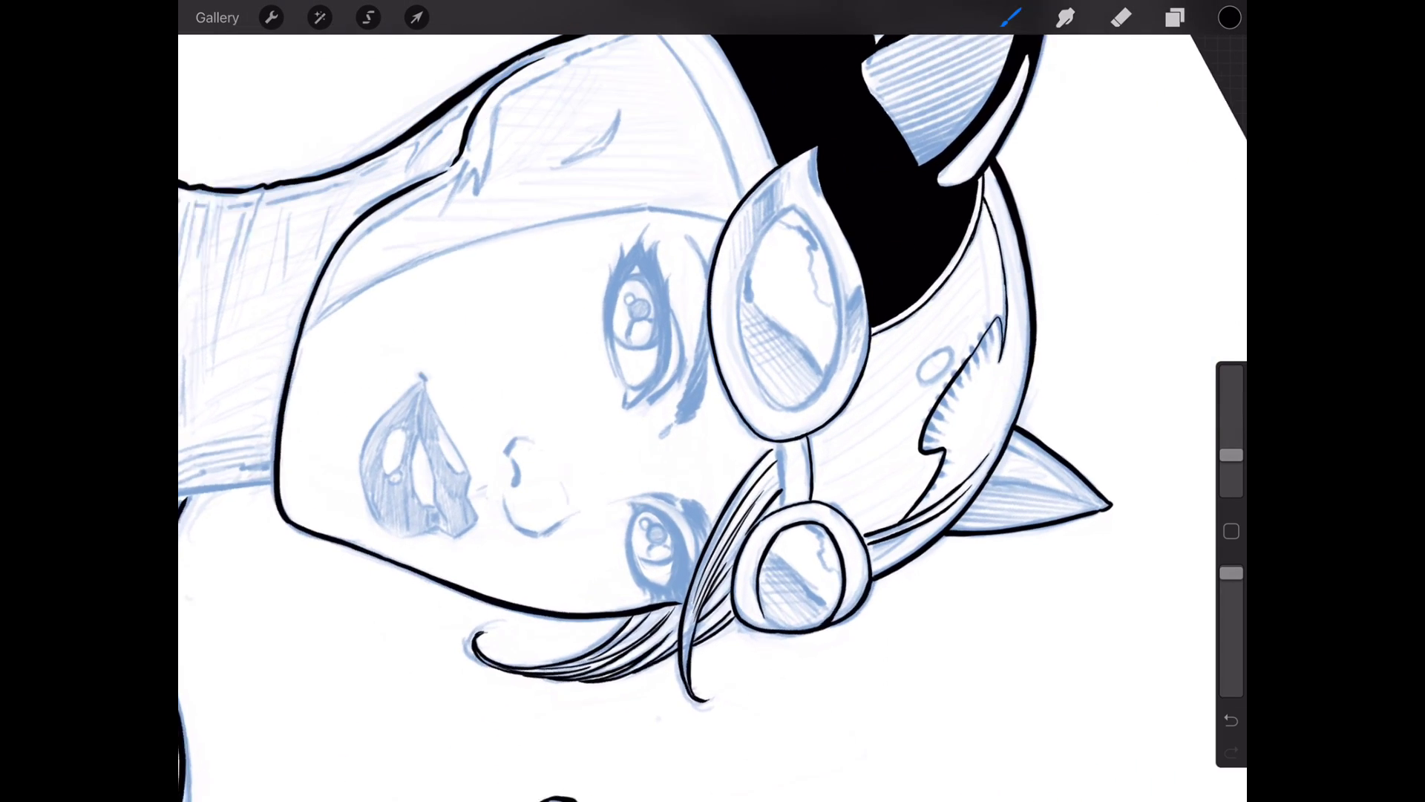
scroll(713, 402, "up", 2)
scroll(713, 401, "up", 2)
scroll(713, 401, "up", 2)
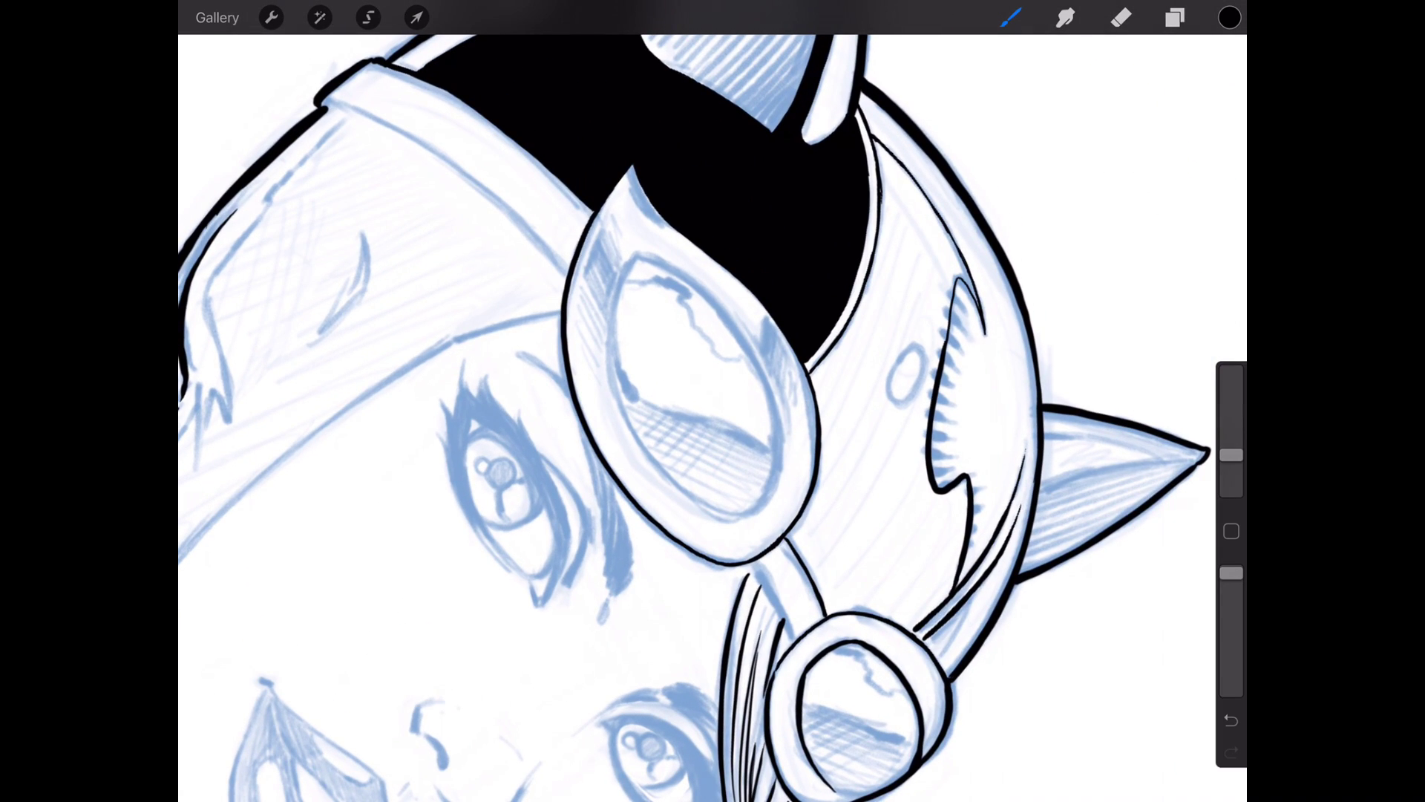
Ink the small cowl oval, redoing its right side, and thicken the strap line.
mouse_move(896, 373)
left_mouse_down()
mouse_move(920, 349)
mouse_move(908, 401)
mouse_move(891, 392)
left_mouse_up()
key("ctrl+z")
mouse_move(906, 348)
left_mouse_down()
mouse_move(925, 363)
mouse_move(897, 401)
mouse_move(899, 357)
left_mouse_up()
scroll(713, 445, "down", 5)
scroll(713, 445, "up", 5)
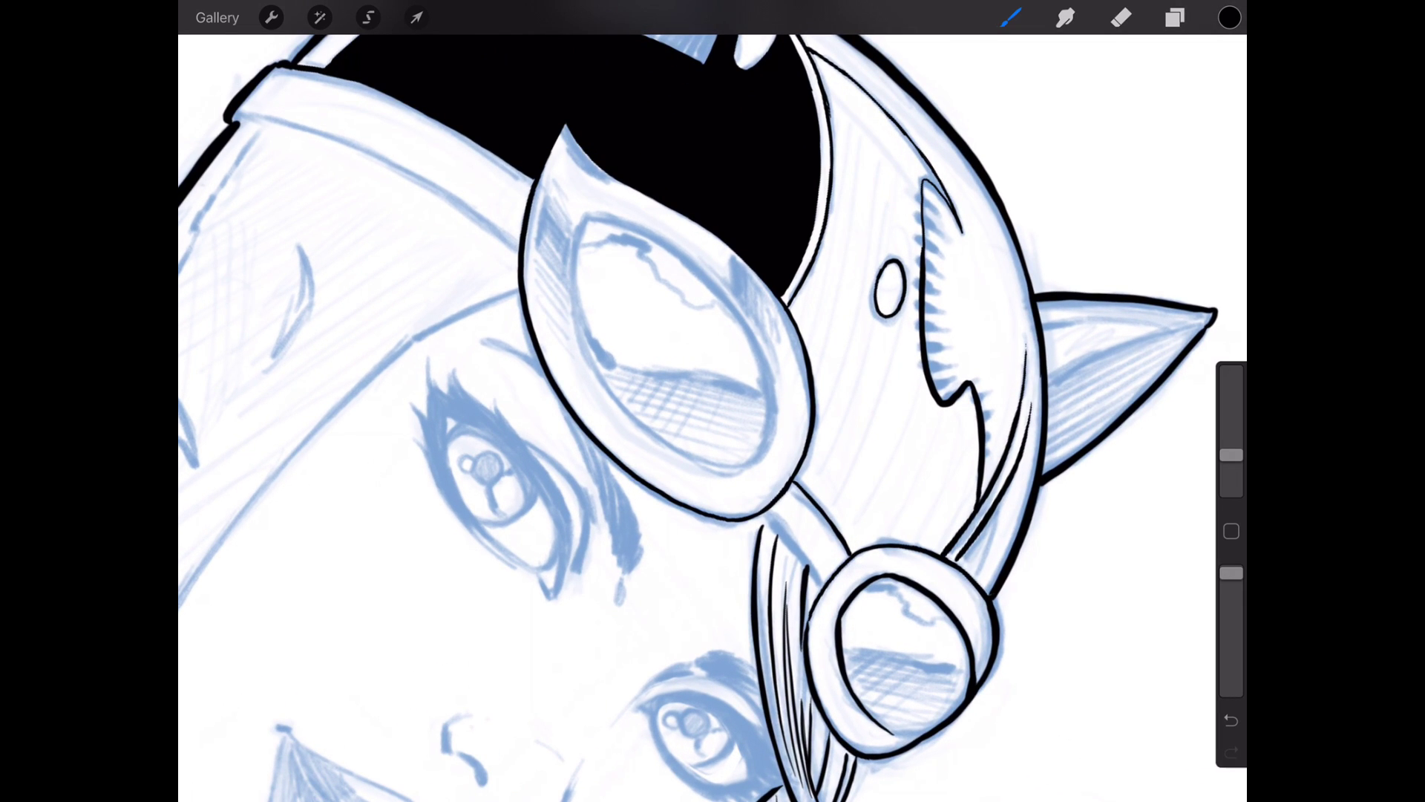
left_click_drag(996, 507, 980, 566)
scroll(712, 401, "down", 3)
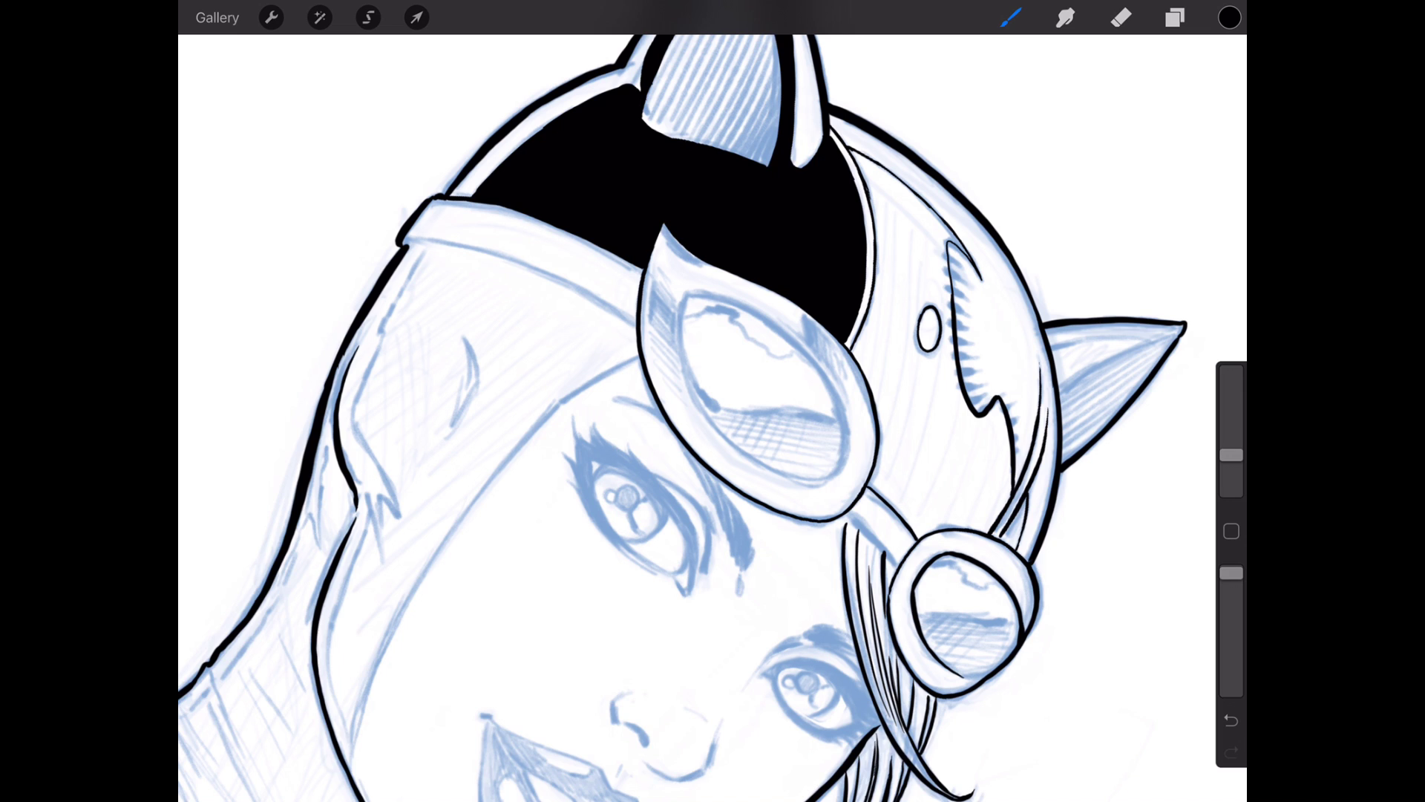
scroll(713, 402, "up", 4)
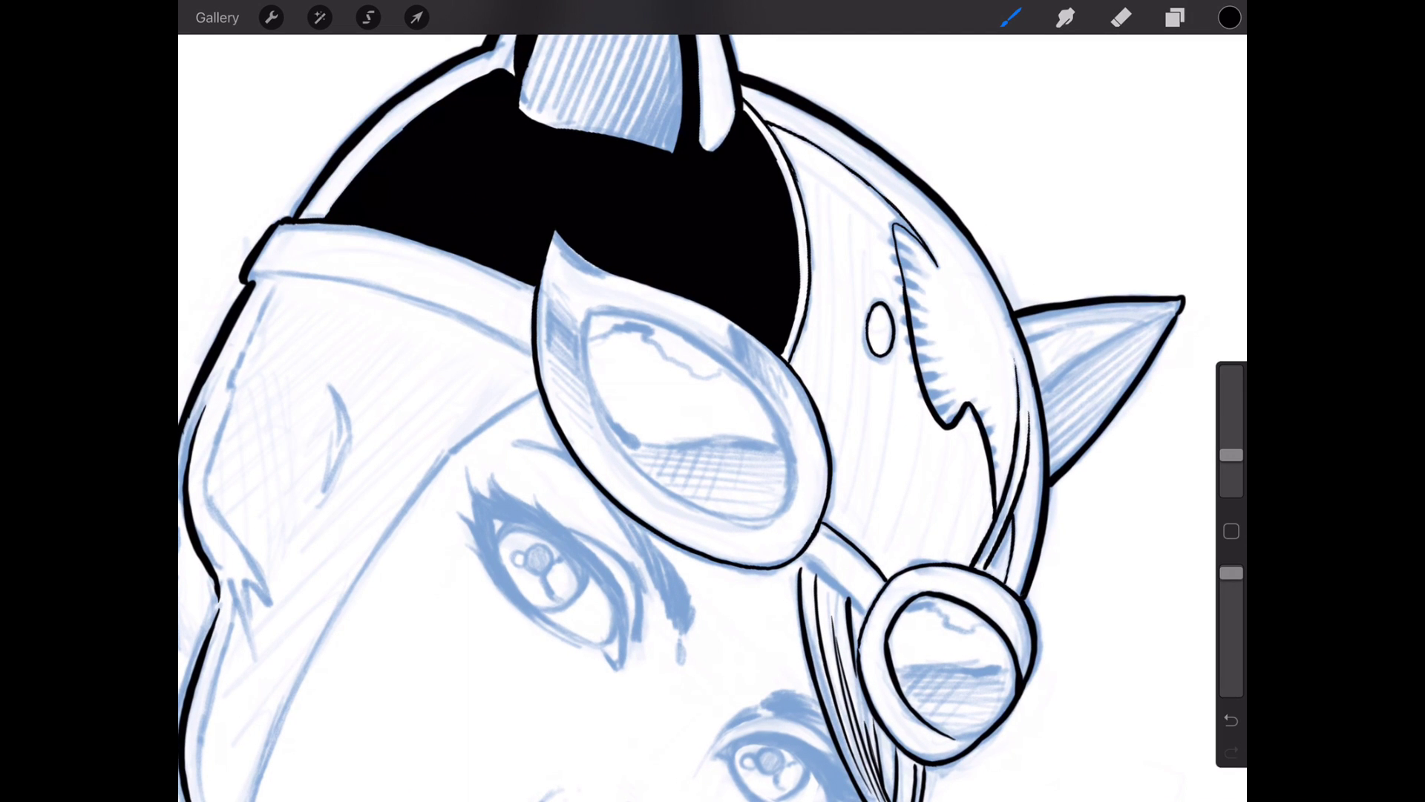
Trace a freehand selection around the cowl's right side, goggle ring and strap.
left_click(368, 16)
scroll(714, 402, "up", 2)
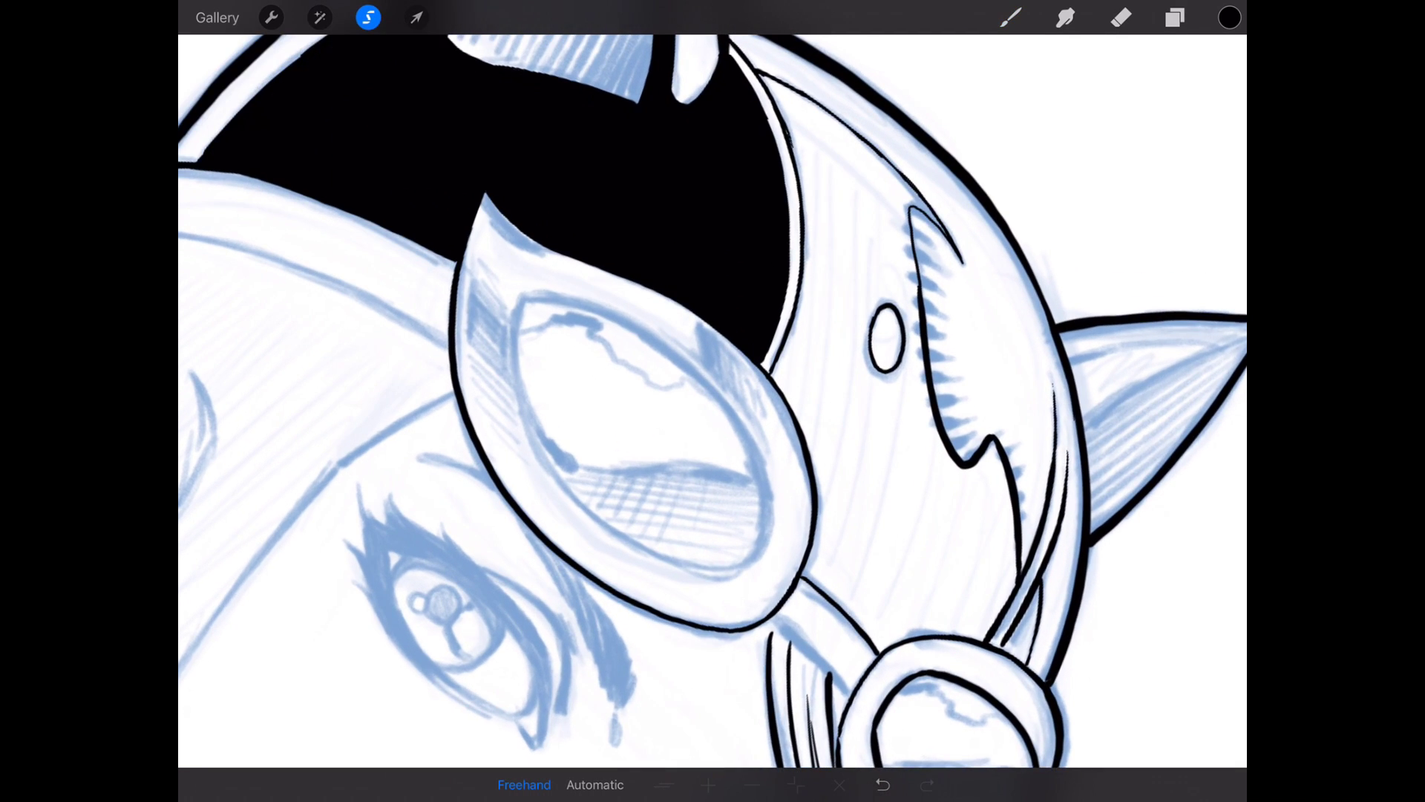
scroll(713, 401, "up", 1)
scroll(712, 401, "up", 2)
left_click(843, 223)
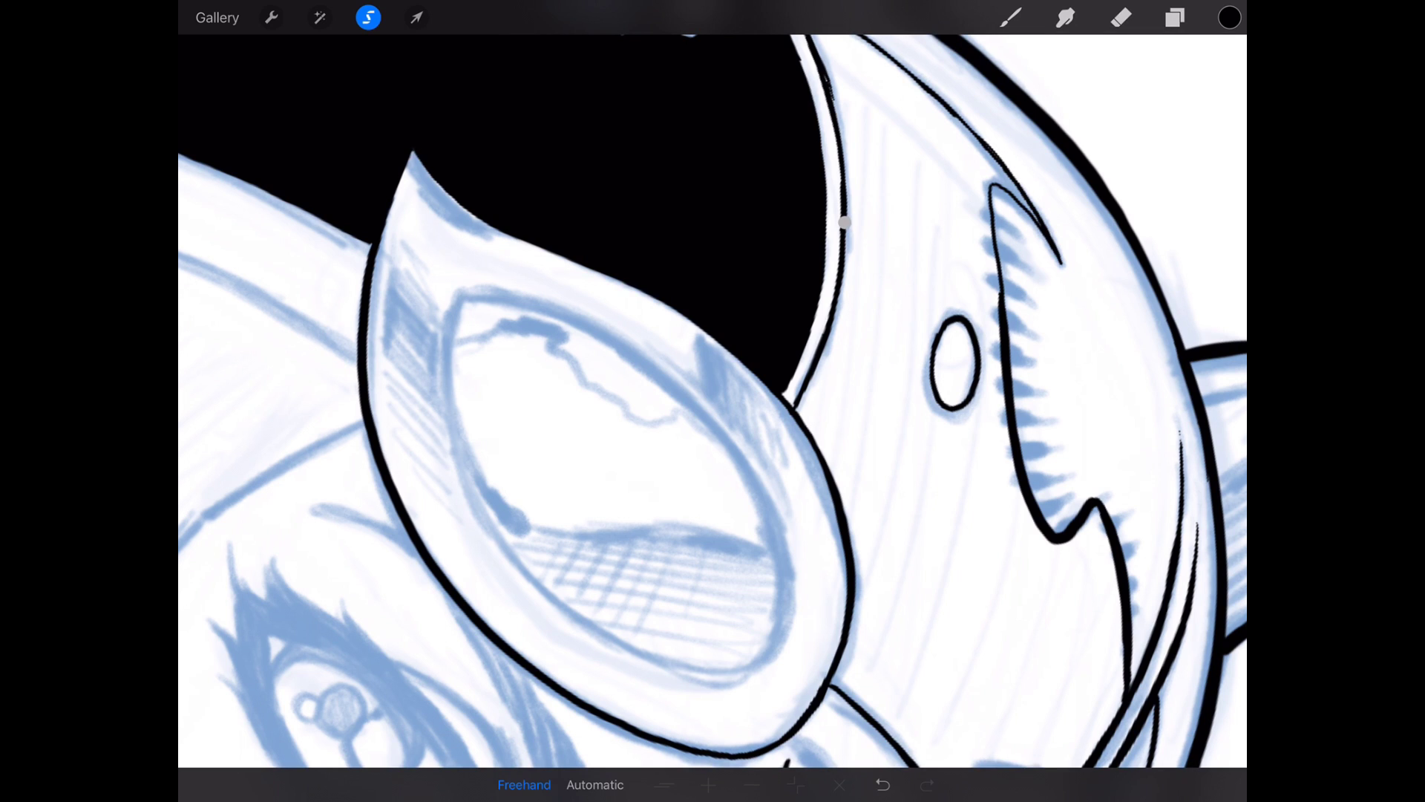
key("ctrl+z")
left_click_drag(843, 214, 833, 323)
left_click(799, 406)
left_click_drag(798, 407, 852, 596)
scroll(712, 401, "down", 2)
scroll(713, 401, "down", 3)
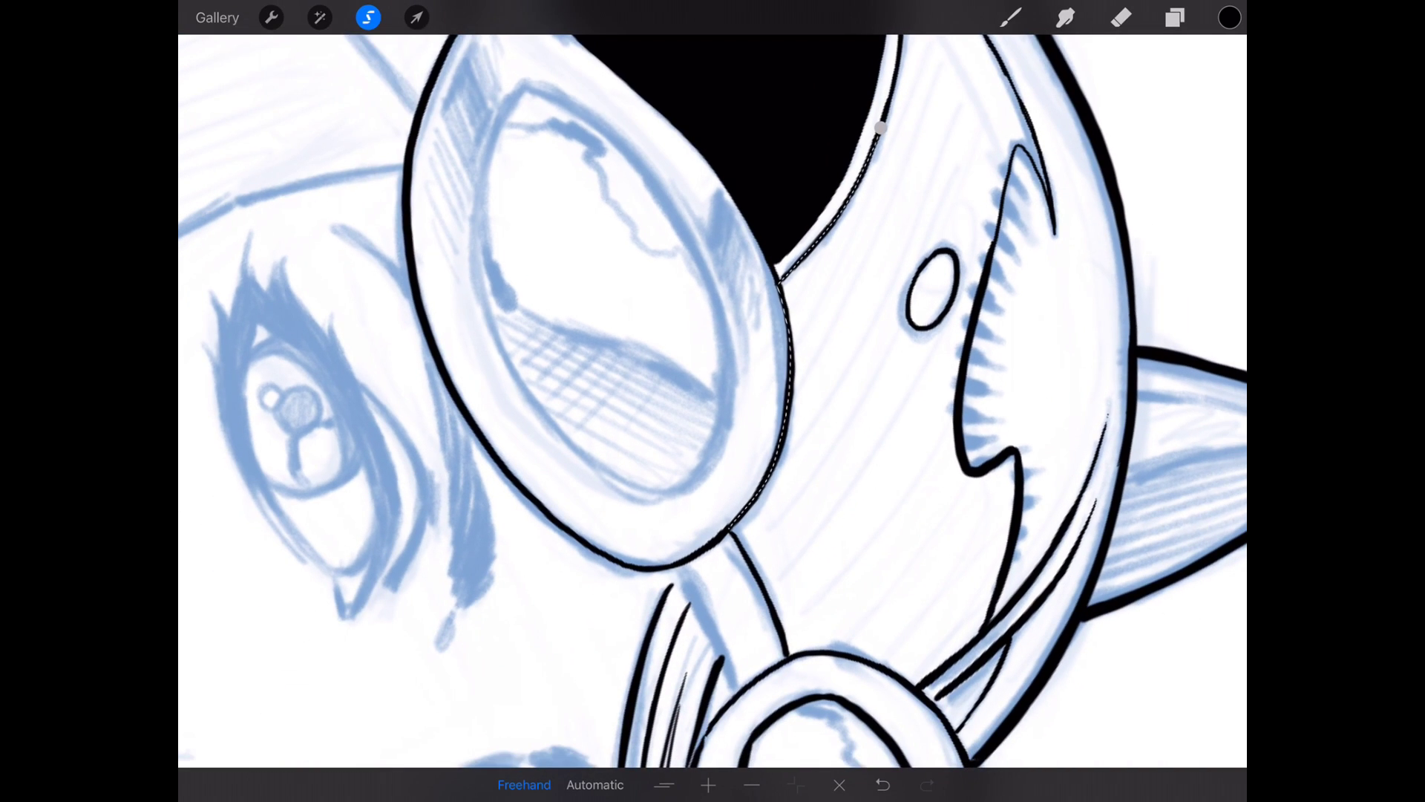
scroll(713, 401, "down", 2)
left_click_drag(741, 451, 780, 547)
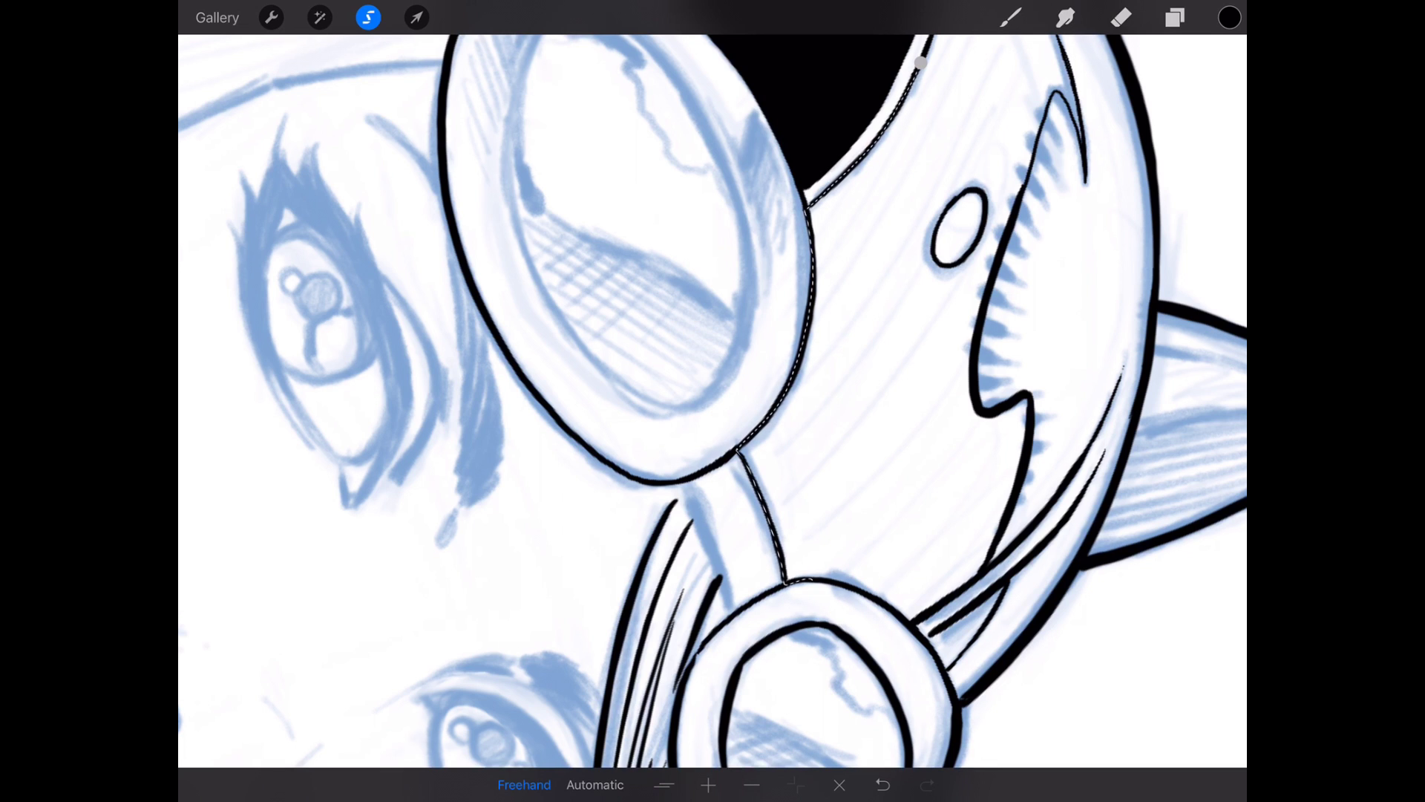
scroll(713, 401, "down", 2)
scroll(712, 402, "down", 1)
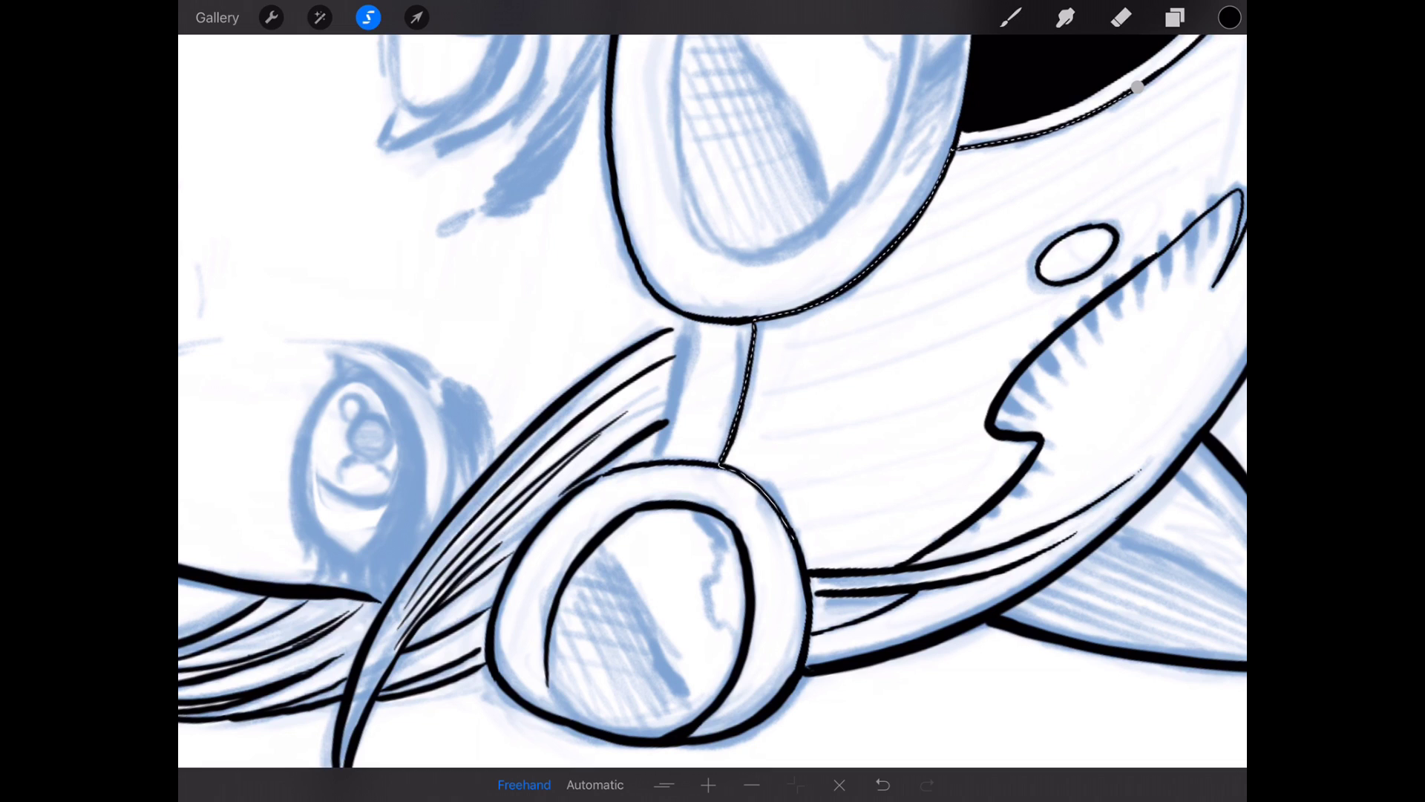
left_click_drag(769, 495, 803, 574)
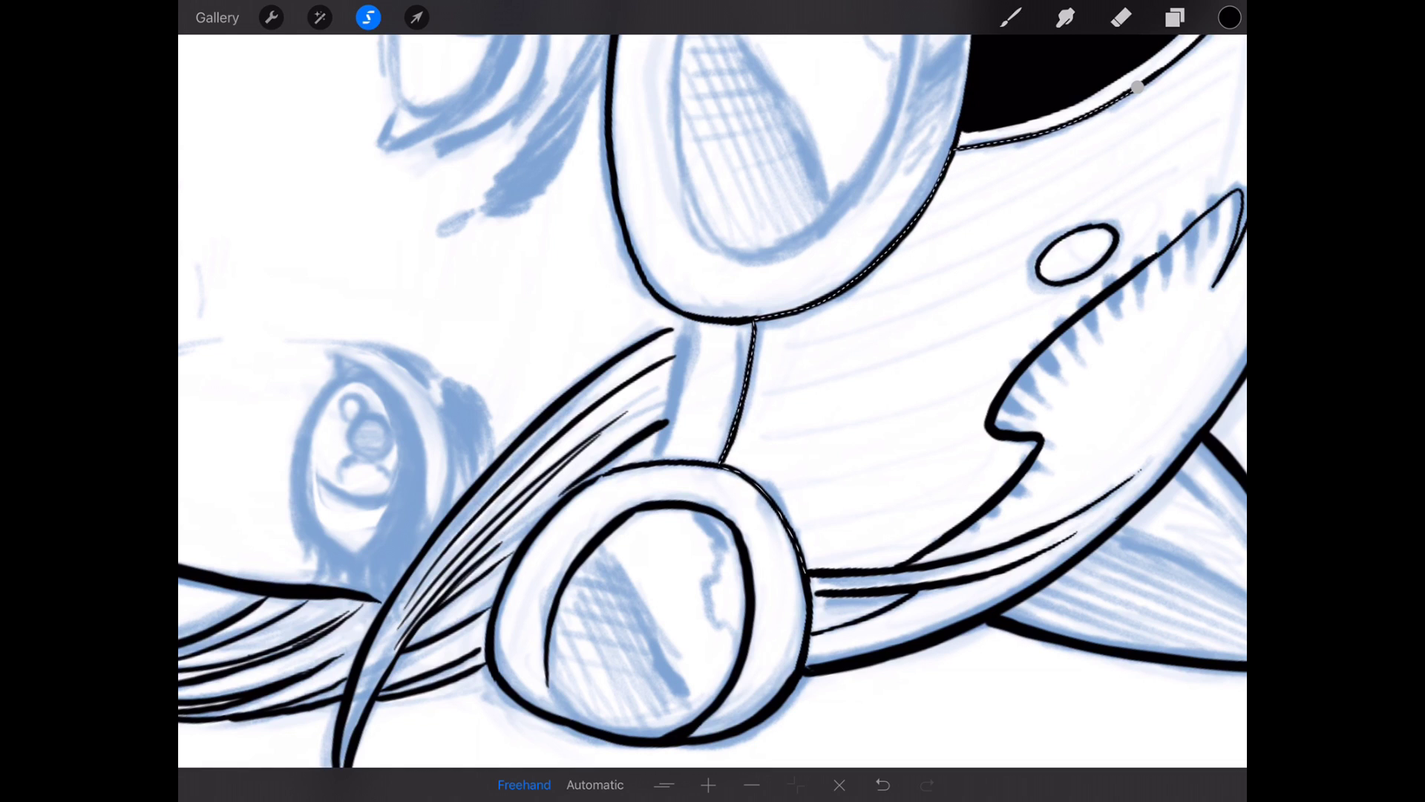
mouse_move(803, 574)
left_mouse_down()
mouse_move(901, 569)
mouse_move(1018, 478)
mouse_move(991, 429)
mouse_move(991, 354)
left_mouse_up()
scroll(713, 401, "up", 3)
scroll(714, 401, "up", 2)
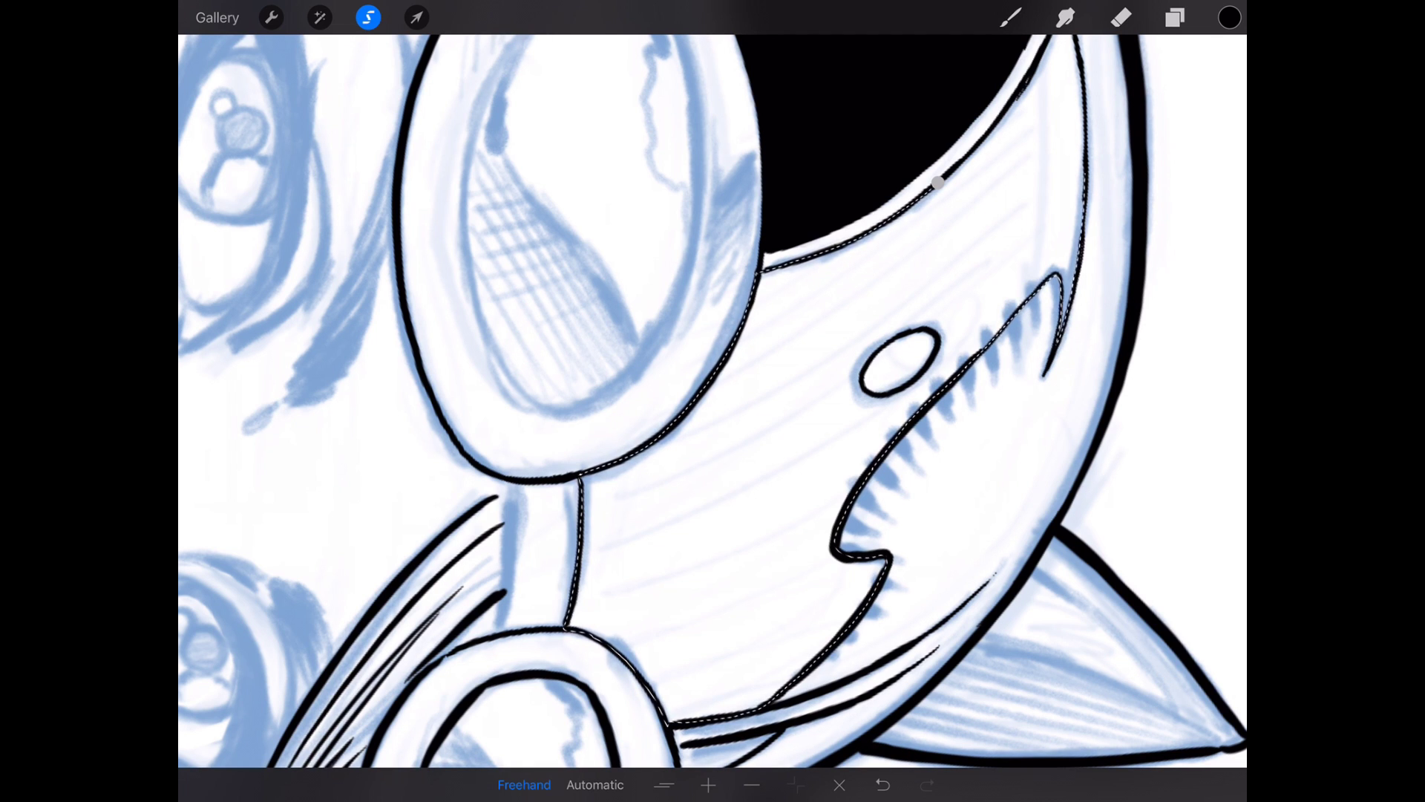
scroll(713, 401, "down", 1)
scroll(713, 401, "up", 2)
scroll(714, 401, "up", 2)
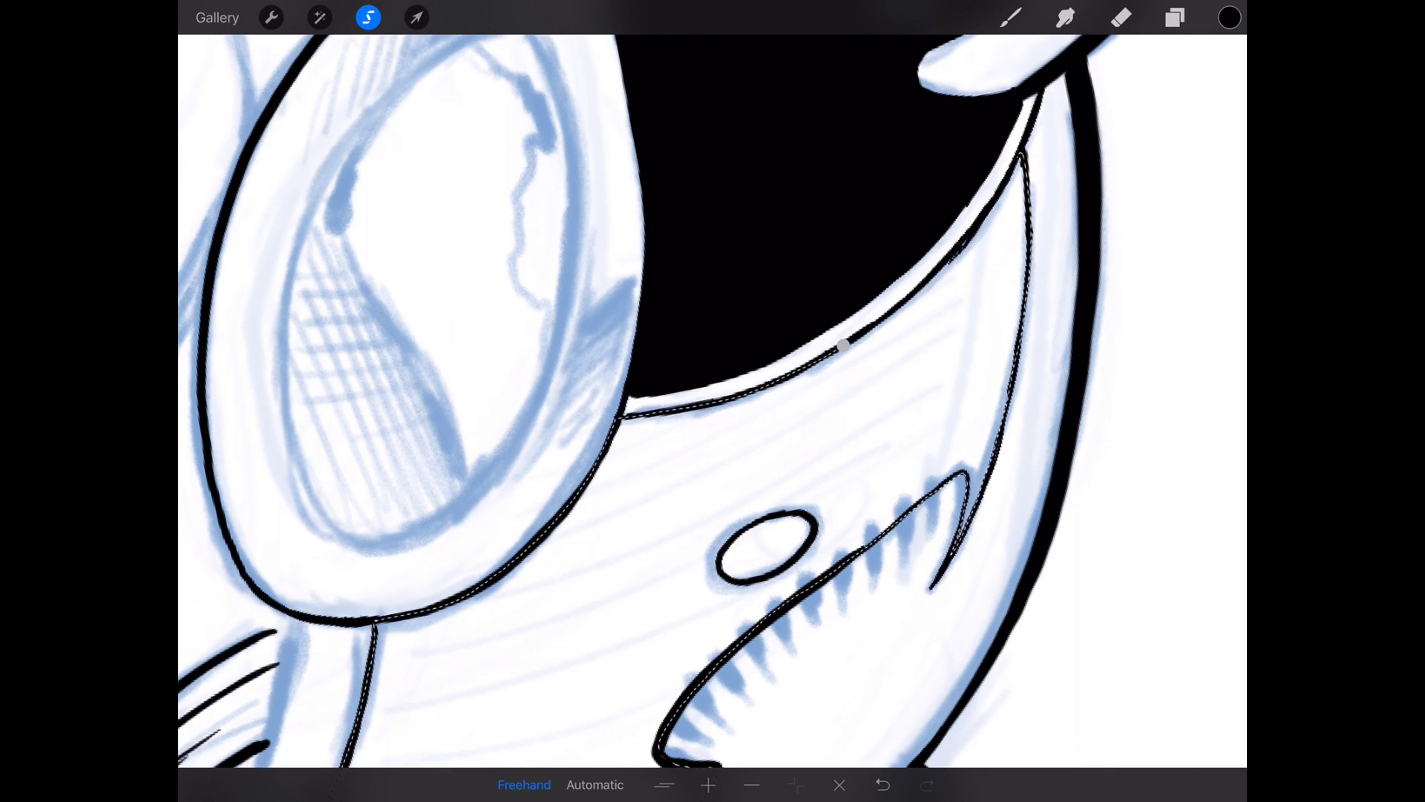
left_click_drag(956, 247, 997, 192)
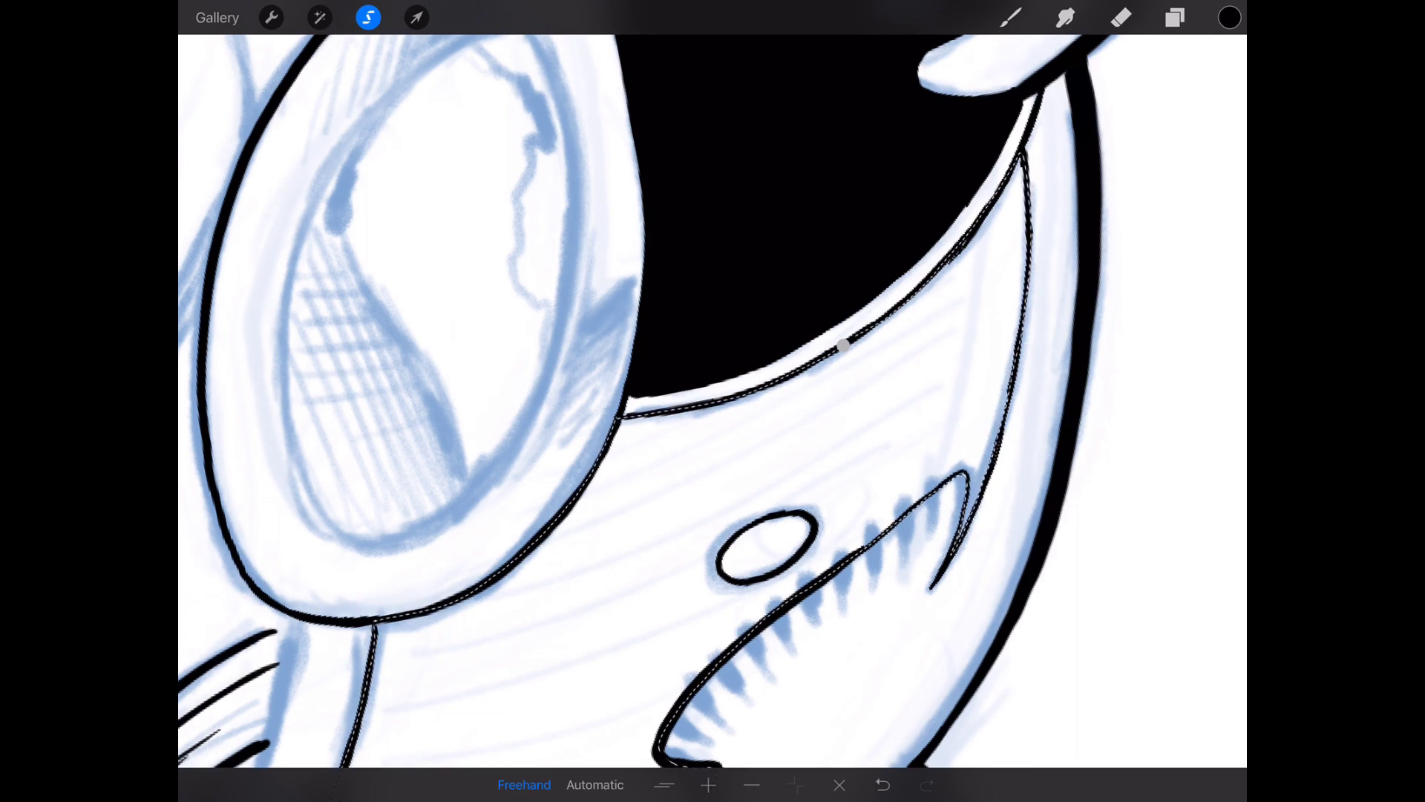
left_click(843, 347)
scroll(714, 401, "down", 5)
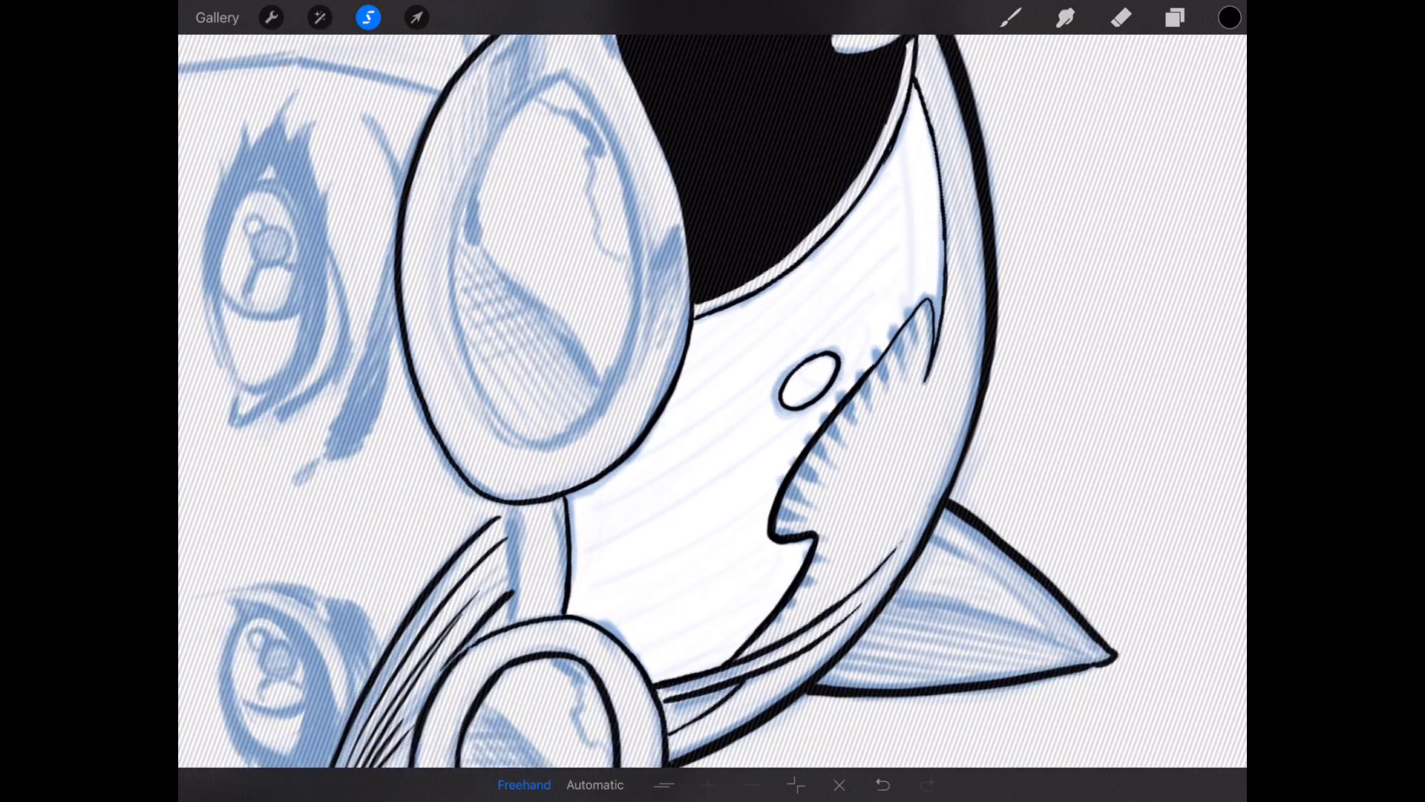
scroll(714, 402, "down", 5)
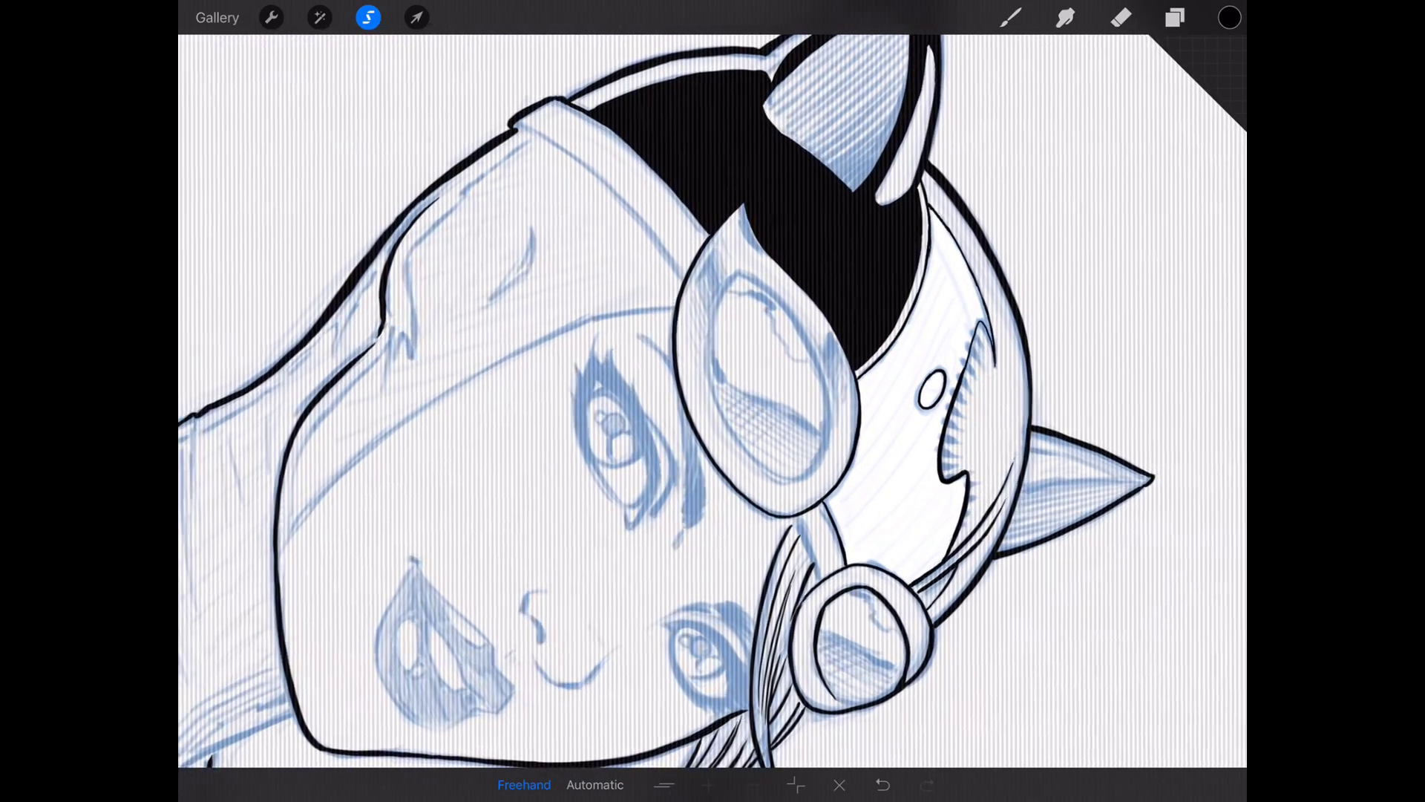
scroll(713, 401, "up", 3)
Paint the selected cowl area solid black with a larger brush, then deselect.
left_click(1009, 16)
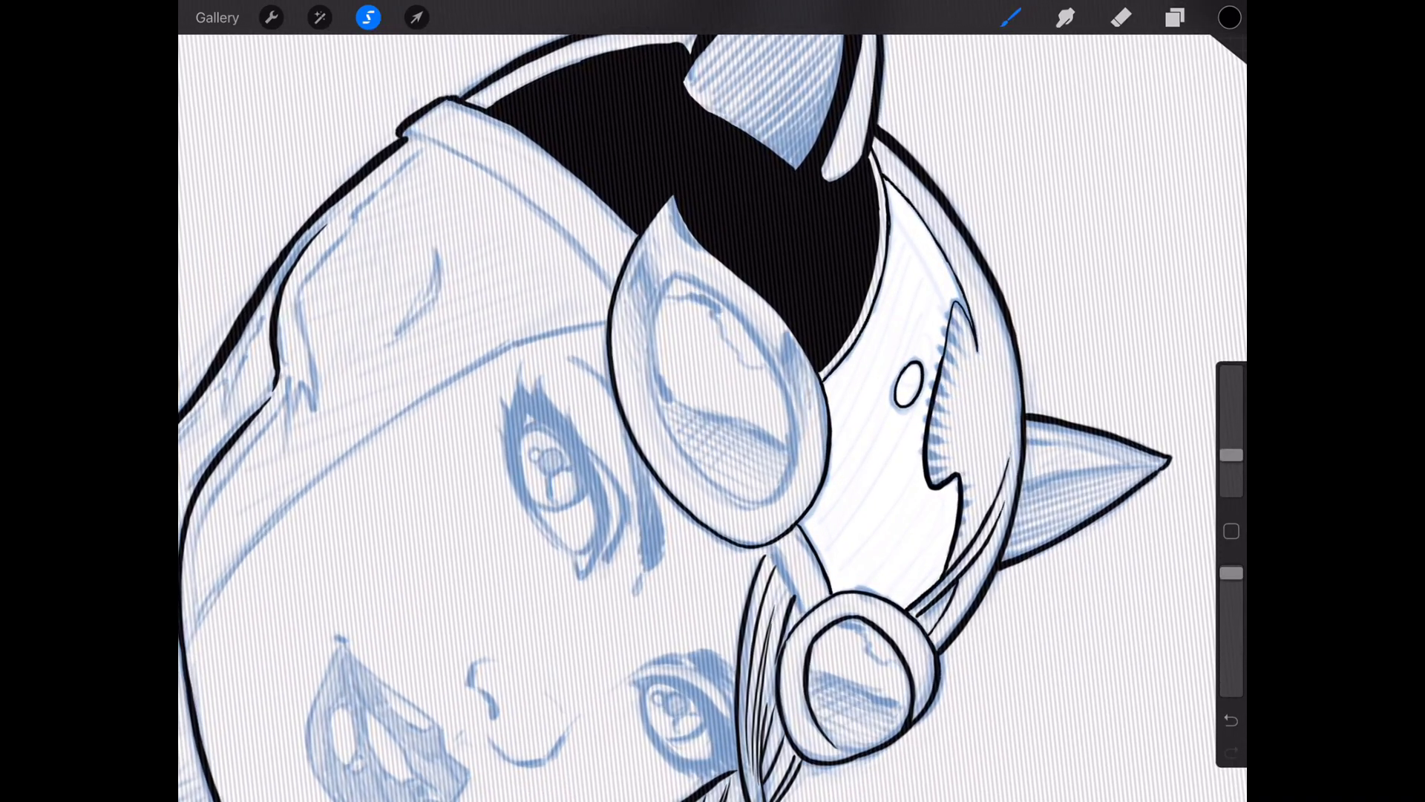
left_click_drag(1230, 451, 1230, 436)
mouse_move(891, 217)
left_mouse_down()
mouse_move(844, 428)
mouse_move(900, 149)
mouse_move(945, 278)
mouse_move(943, 471)
mouse_move(841, 535)
left_mouse_up()
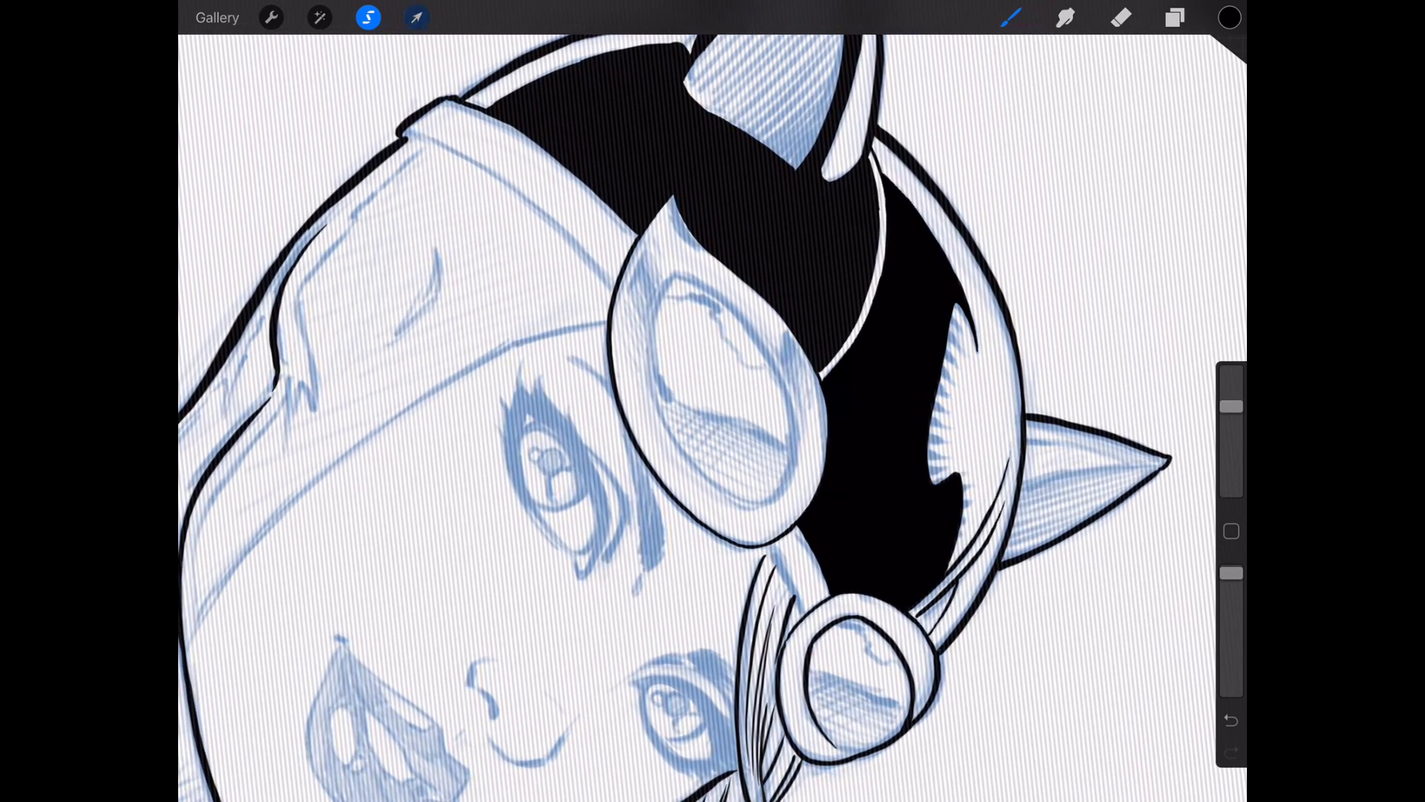
left_click(417, 17)
left_click(883, 175)
left_click(1116, 360)
left_click(891, 643)
left_click(658, 454)
left_click(770, 315)
Lower the Solid black layer's opacity to 65.4%.
left_click(1012, 17)
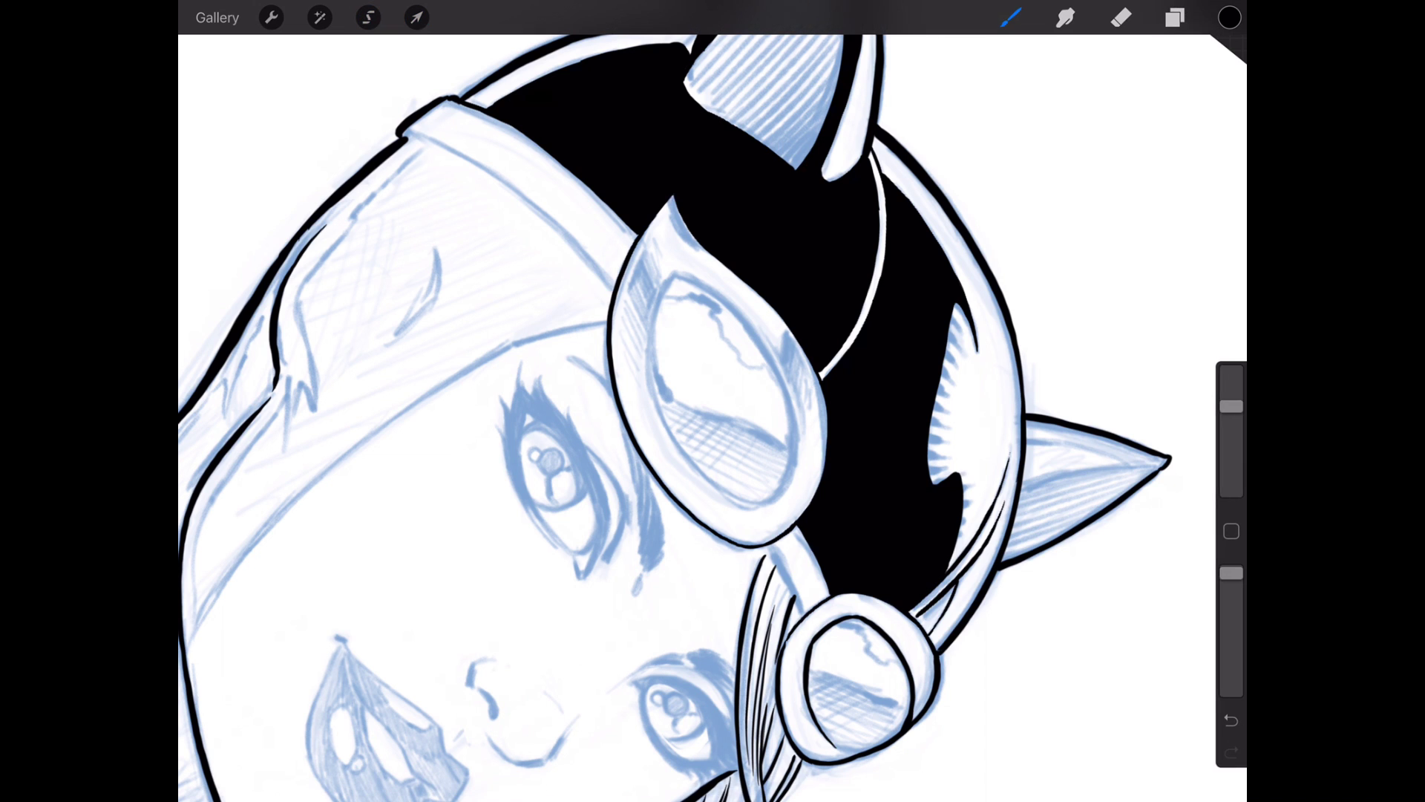
left_click(1176, 17)
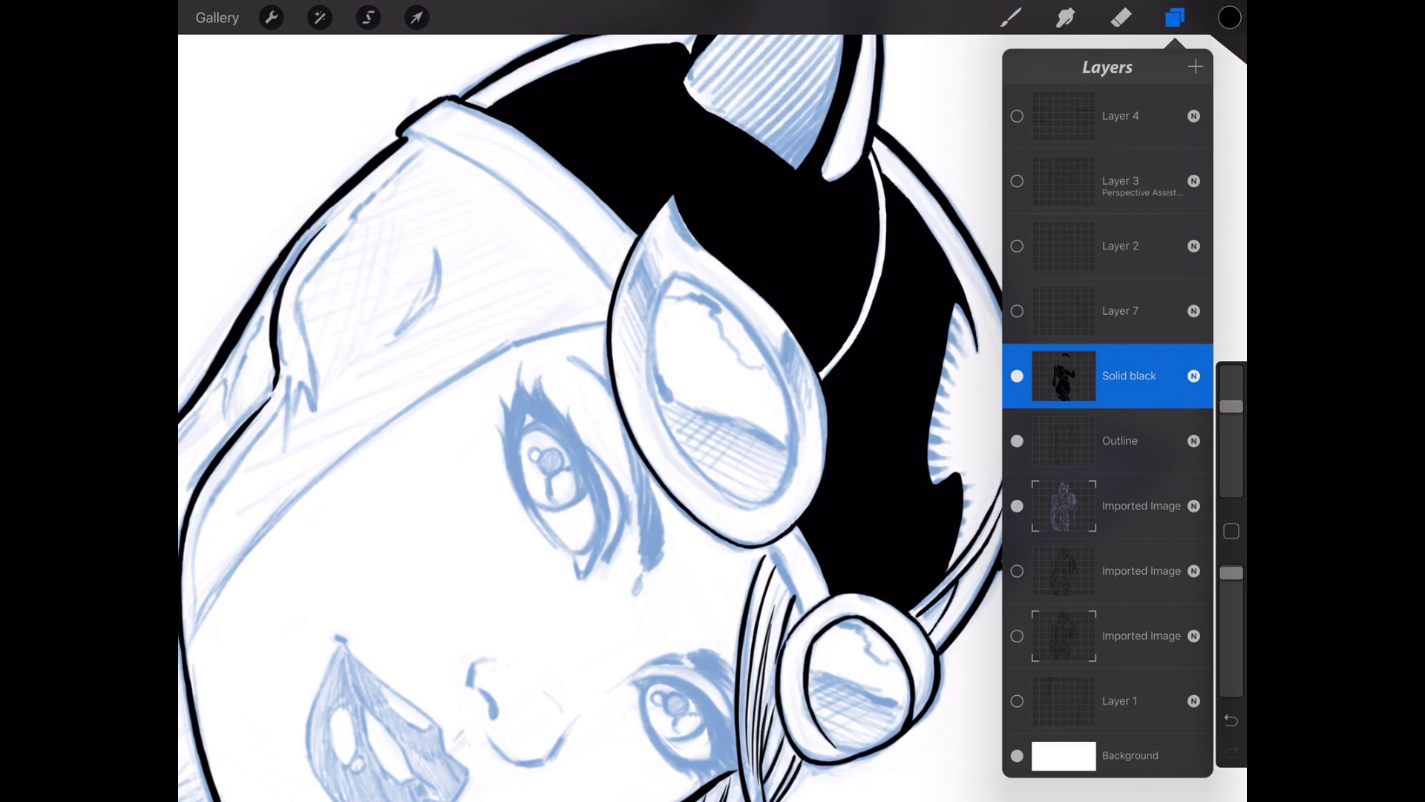
left_click(320, 16)
left_click(367, 66)
left_click_drag(892, 446, 669, 447)
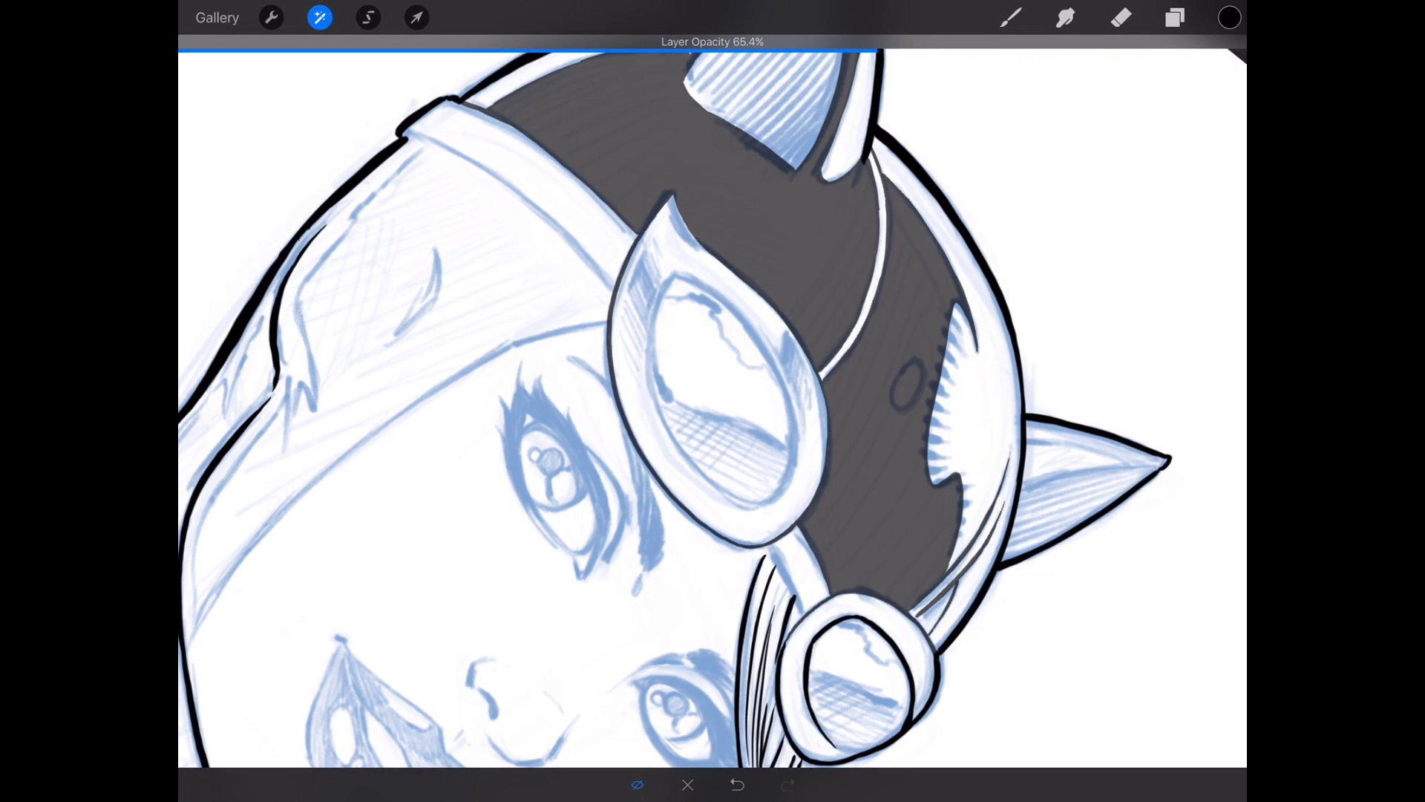
Erase the black from inside the small oval with the eraser.
left_click(1121, 17)
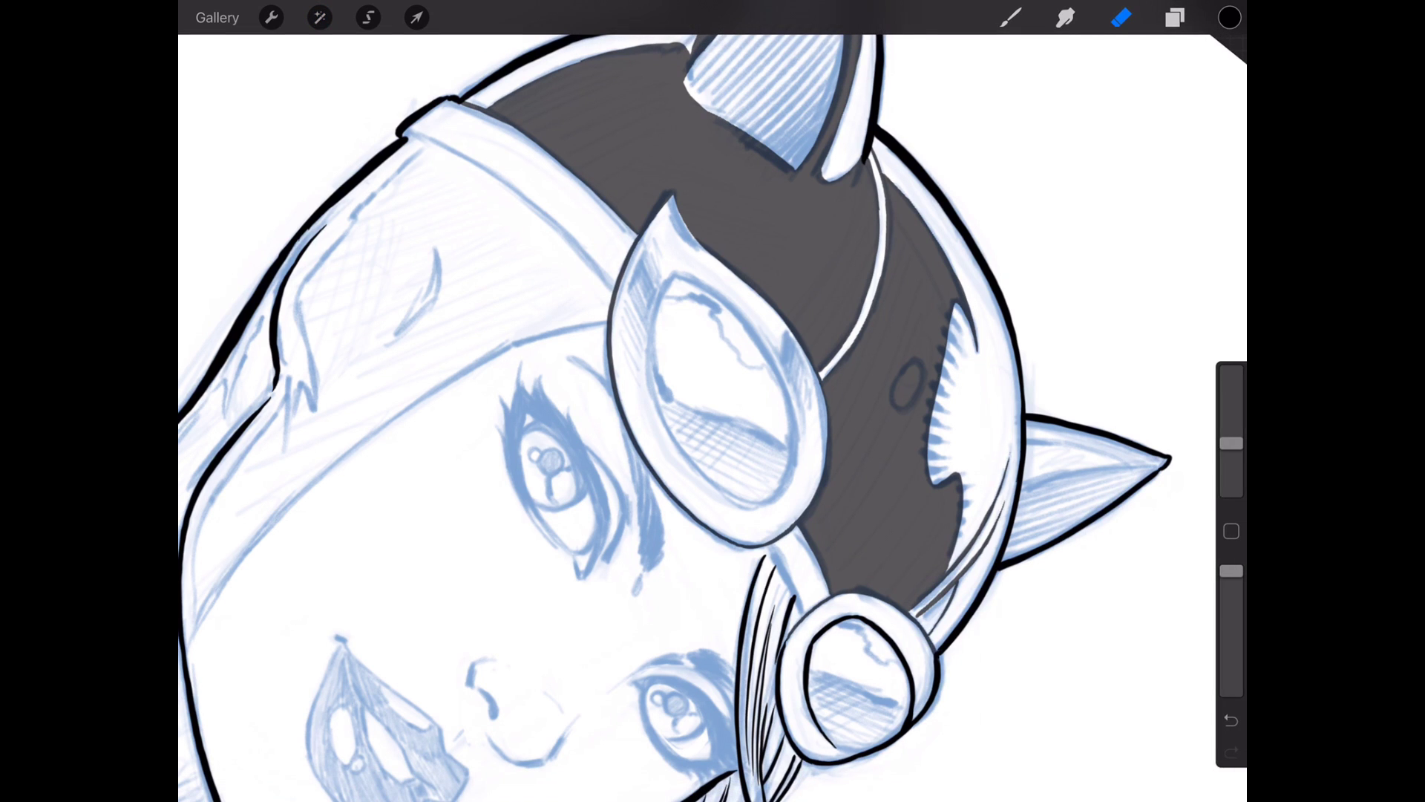
left_click(1121, 17)
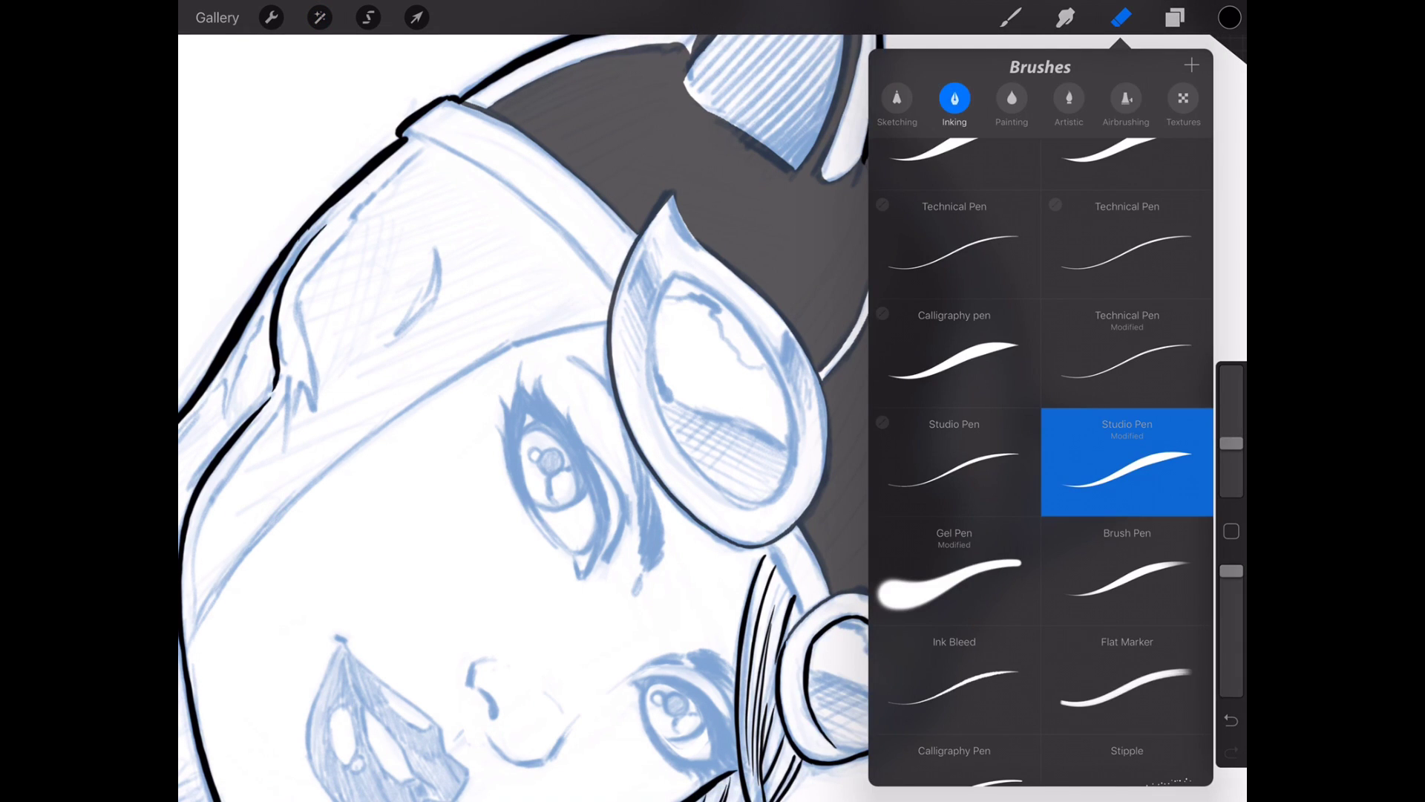
left_click(501, 446)
scroll(712, 402, "up", 3)
scroll(714, 401, "up", 3)
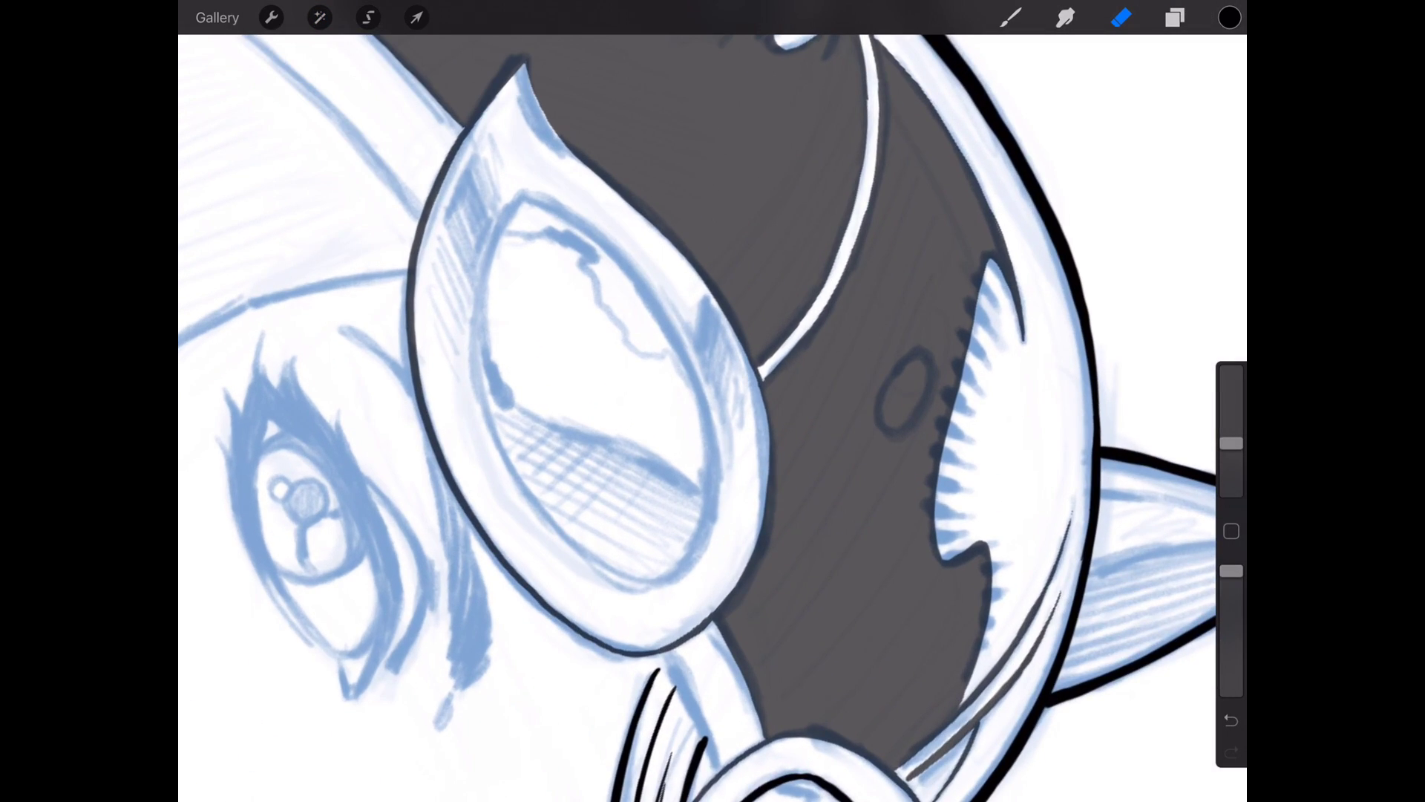
mouse_move(904, 397)
left_mouse_down()
mouse_move(915, 386)
mouse_move(897, 421)
mouse_move(907, 378)
mouse_move(900, 422)
mouse_move(913, 402)
left_mouse_up()
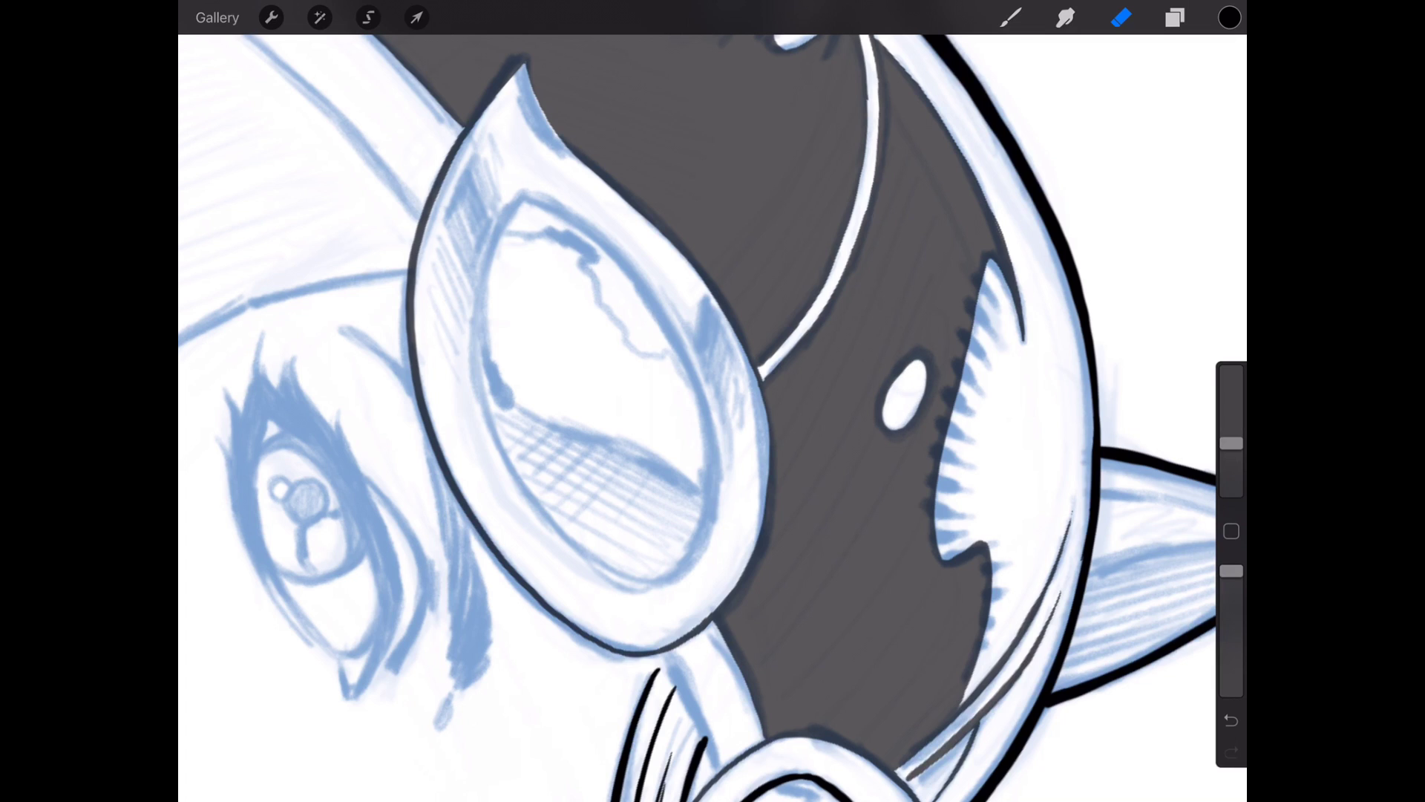
left_click_drag(1232, 444, 1232, 406)
Raise the cowl fill layer back to 100% opacity and resume brushing.
left_click(1174, 17)
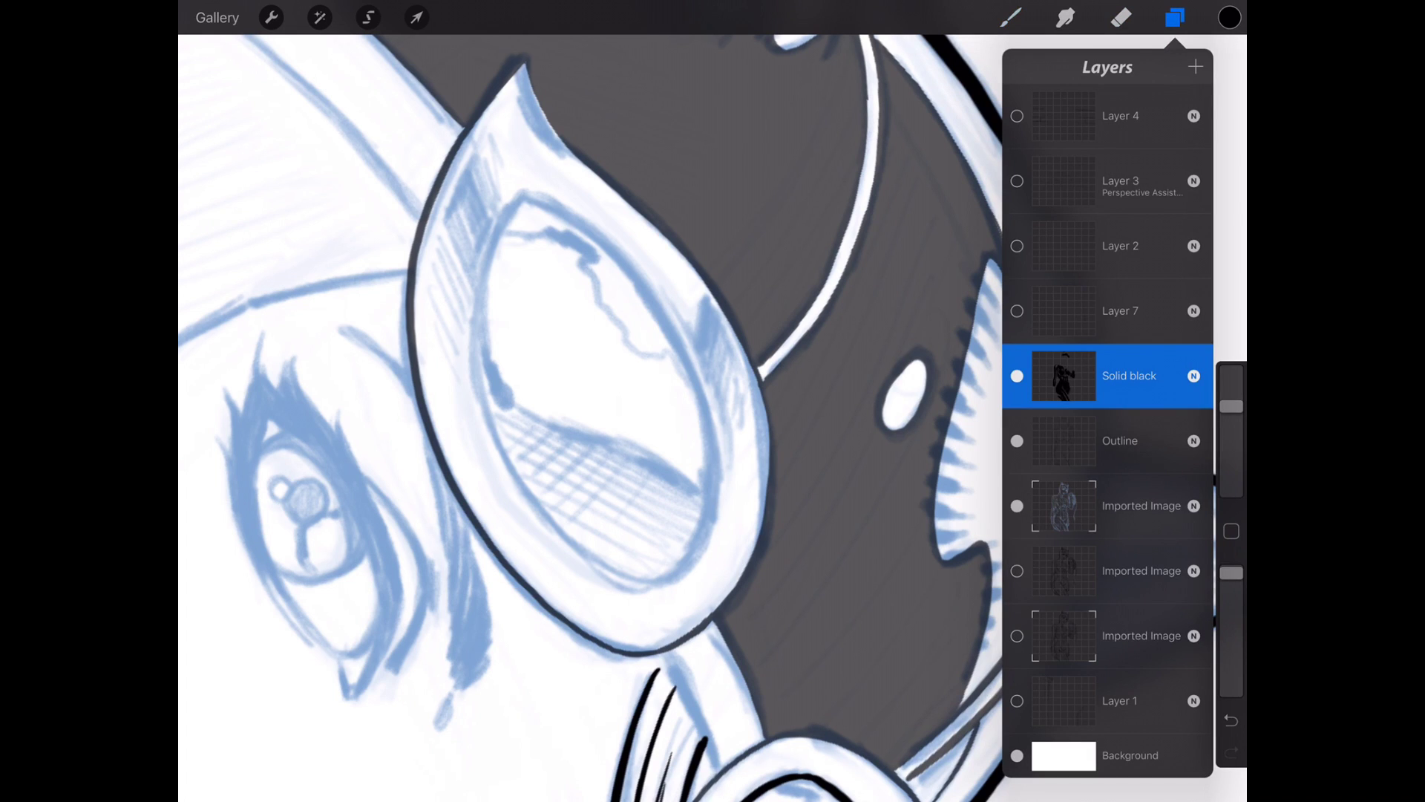
left_click(320, 17)
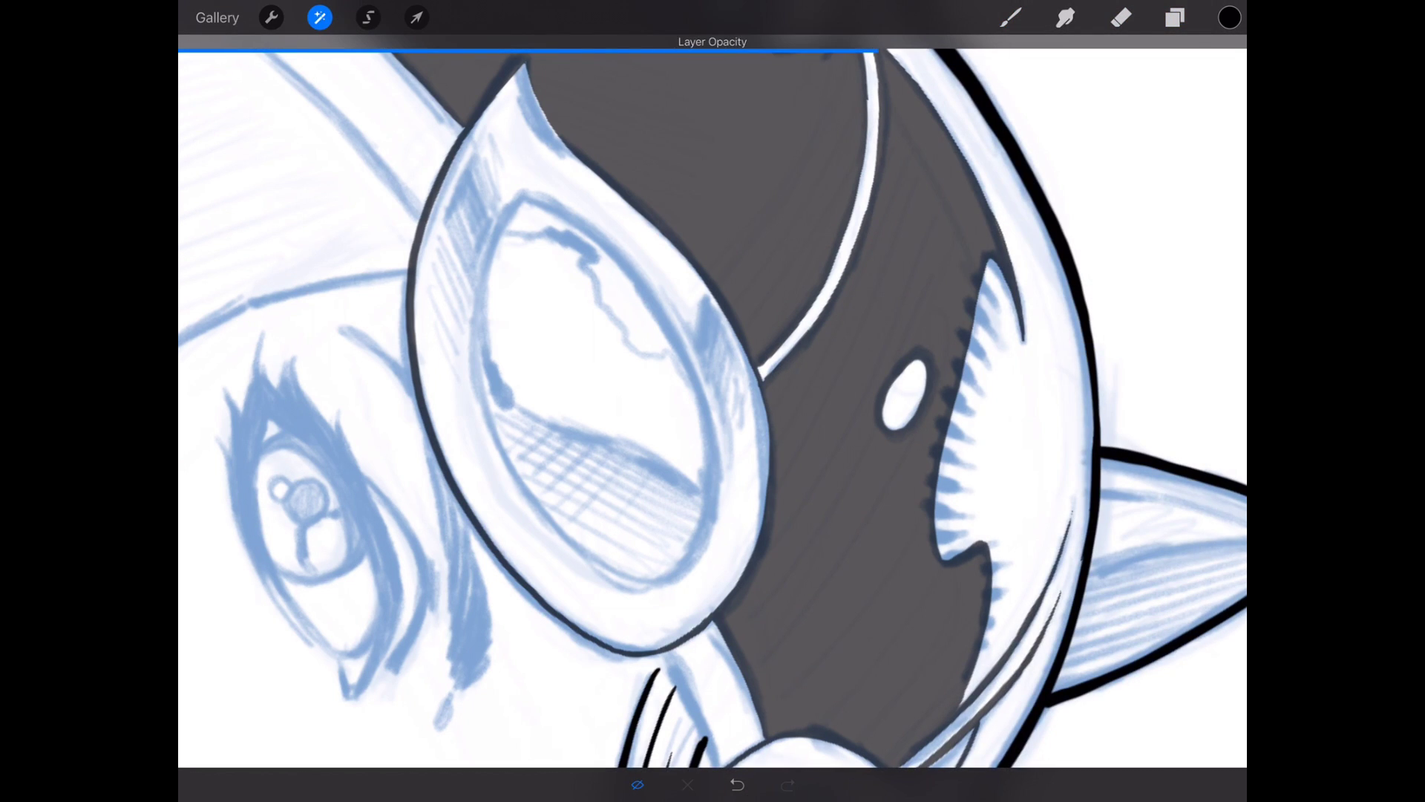
left_click_drag(712, 402, 1114, 401)
left_click(1009, 17)
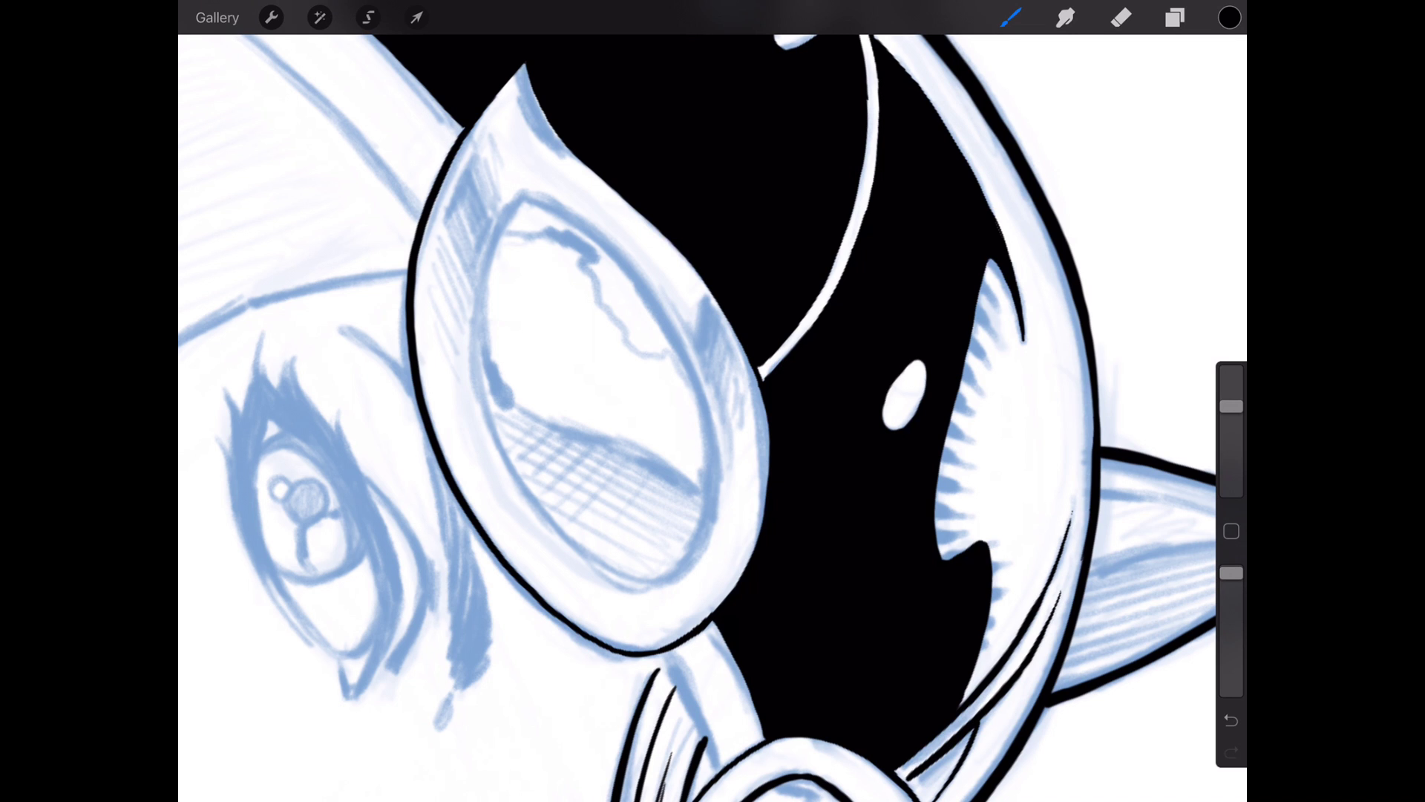
scroll(713, 401, "down", 2)
scroll(713, 401, "down", 2)
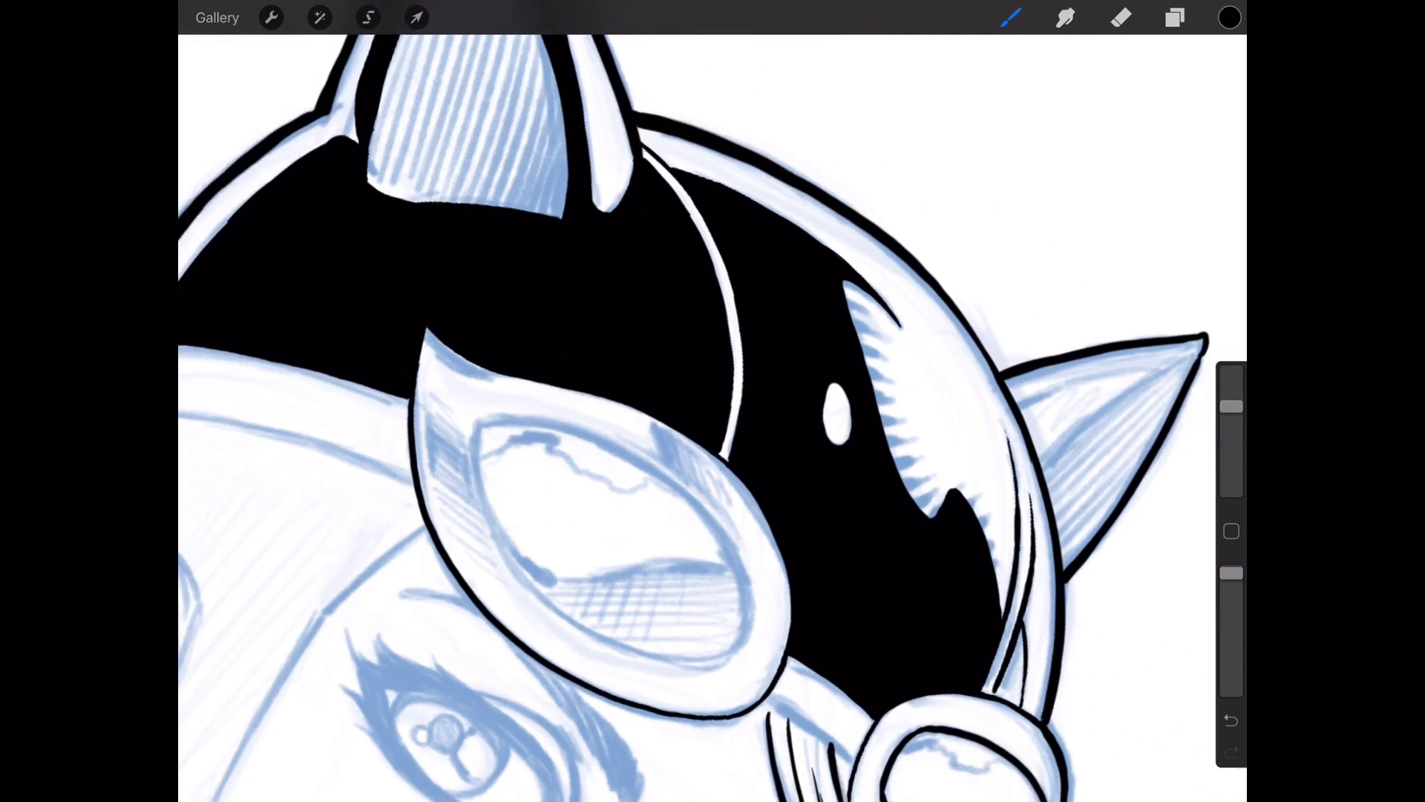
scroll(713, 402, "down", 2)
scroll(713, 401, "down", 2)
scroll(714, 401, "up", 2)
scroll(713, 401, "up", 2)
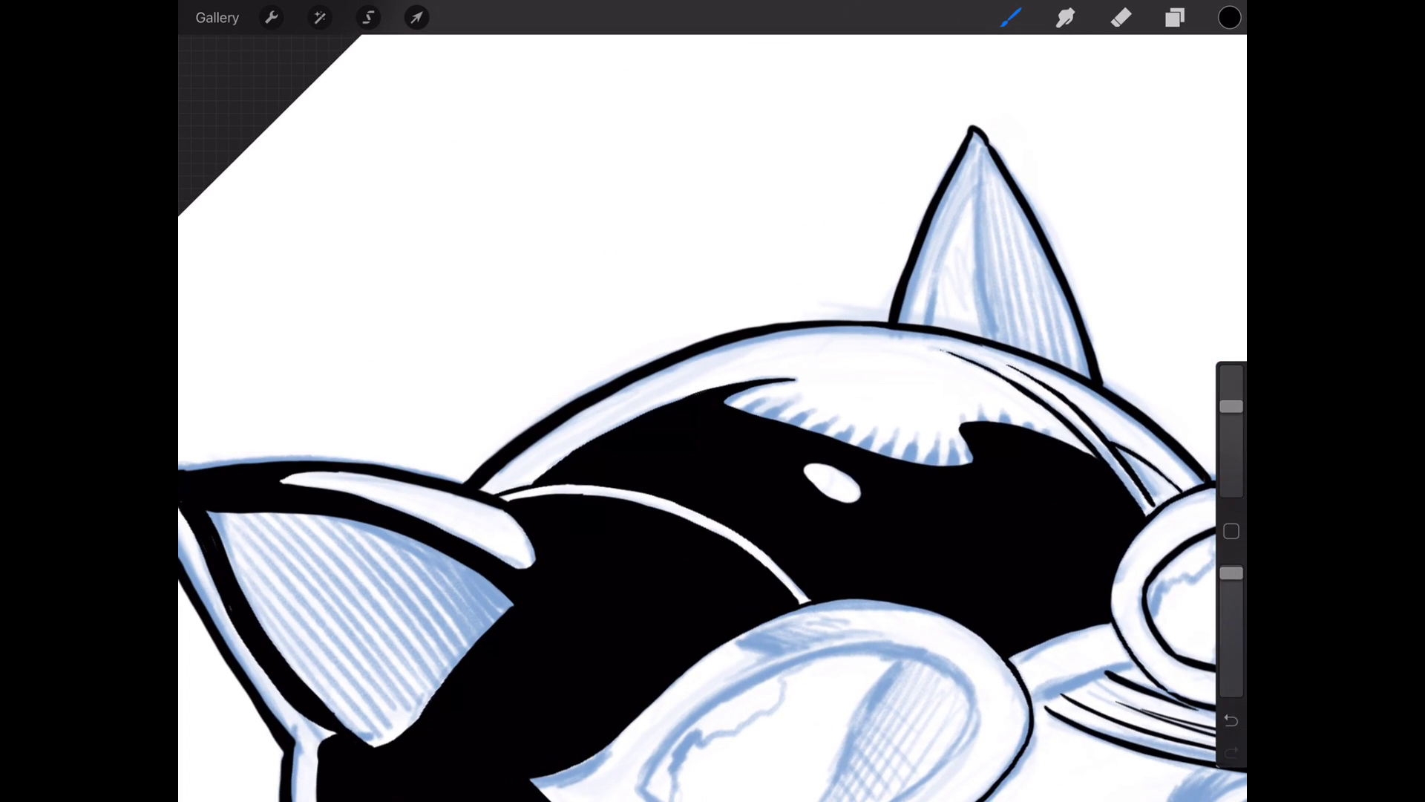
Try trial spikes under the highlight at a smaller brush size, undoing them.
left_click(1010, 17)
scroll(713, 402, "down", 2)
scroll(714, 401, "up", 1)
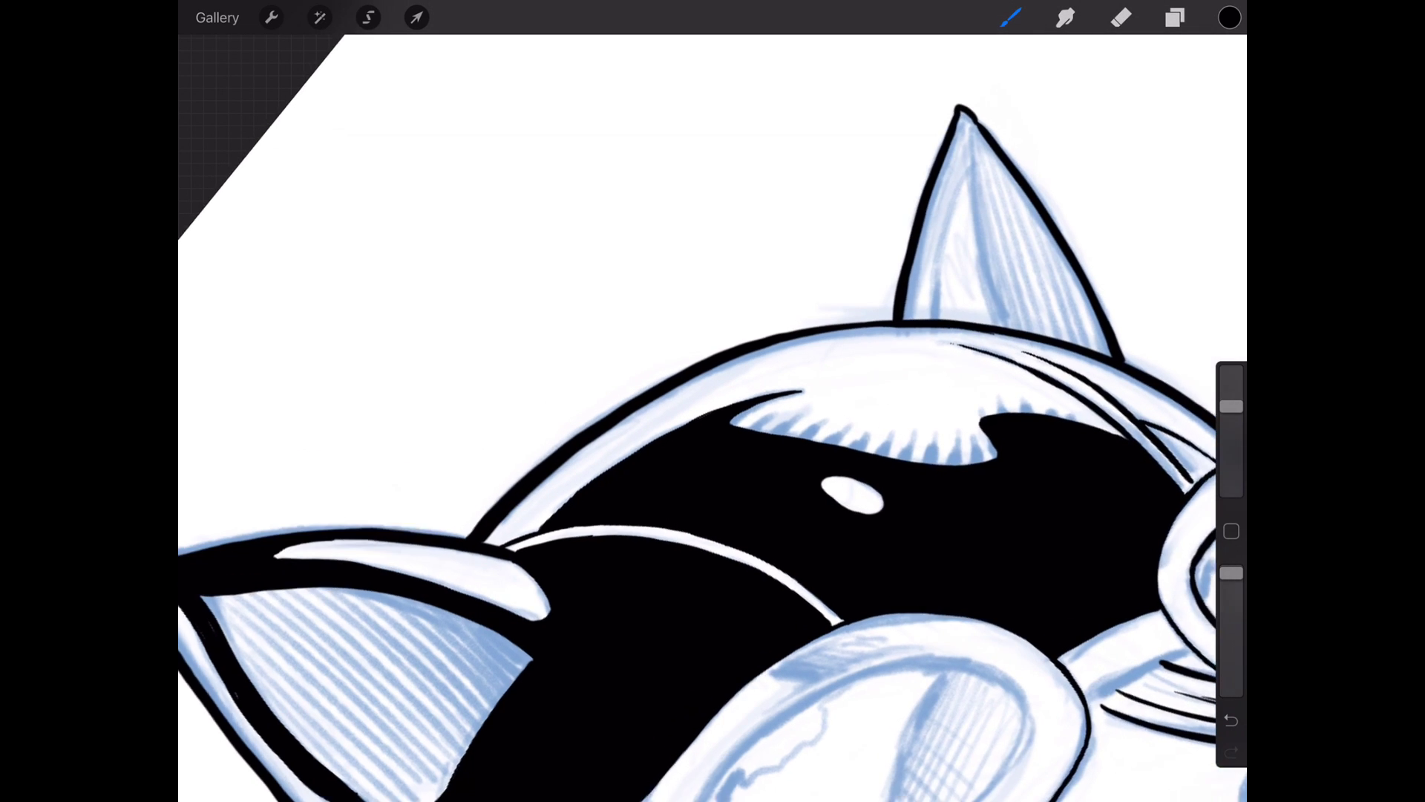
scroll(712, 401, "up", 2)
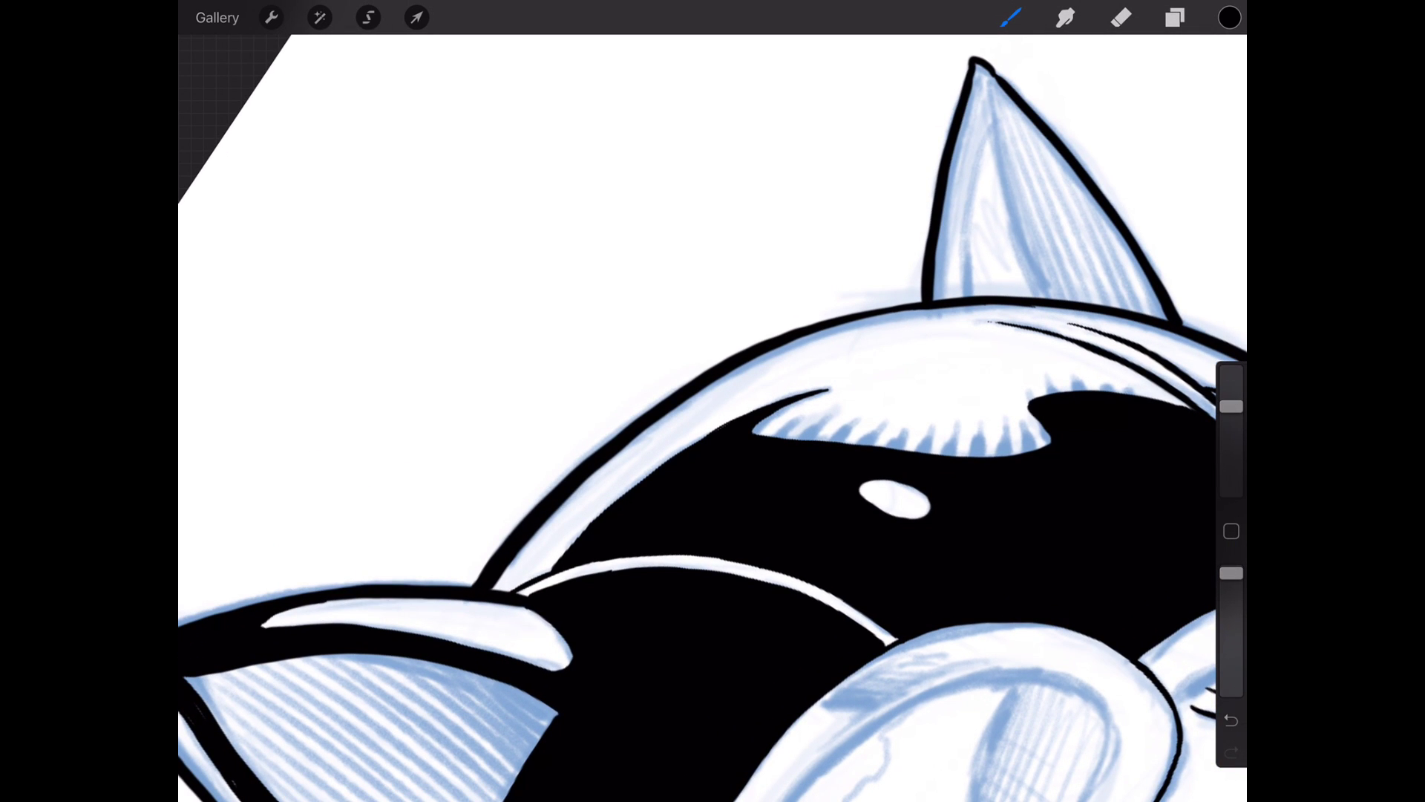
left_click_drag(760, 443, 769, 436)
key("ctrl+z")
left_click_drag(1230, 405, 1231, 453)
left_click_drag(765, 437, 808, 408)
key("ctrl+z")
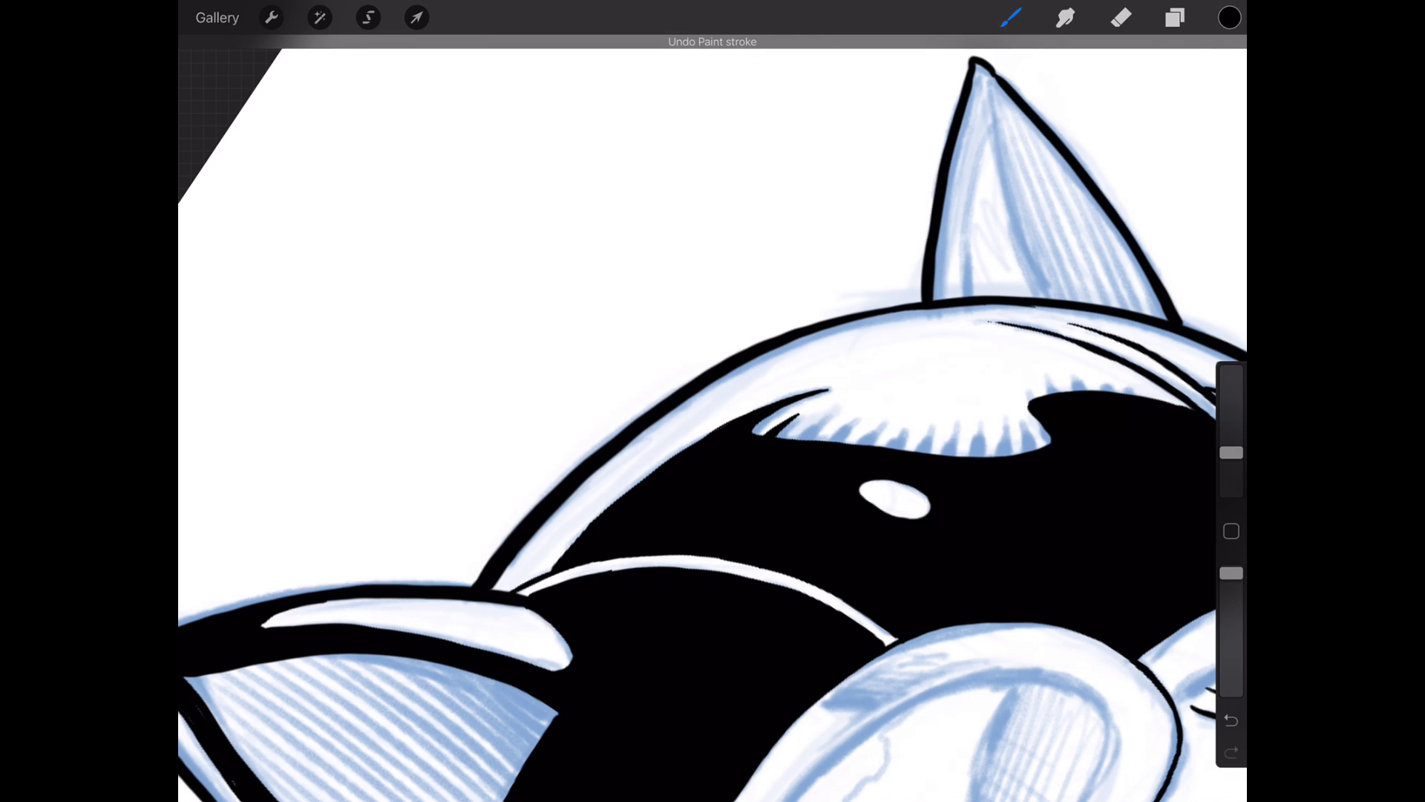
key("ctrl+z")
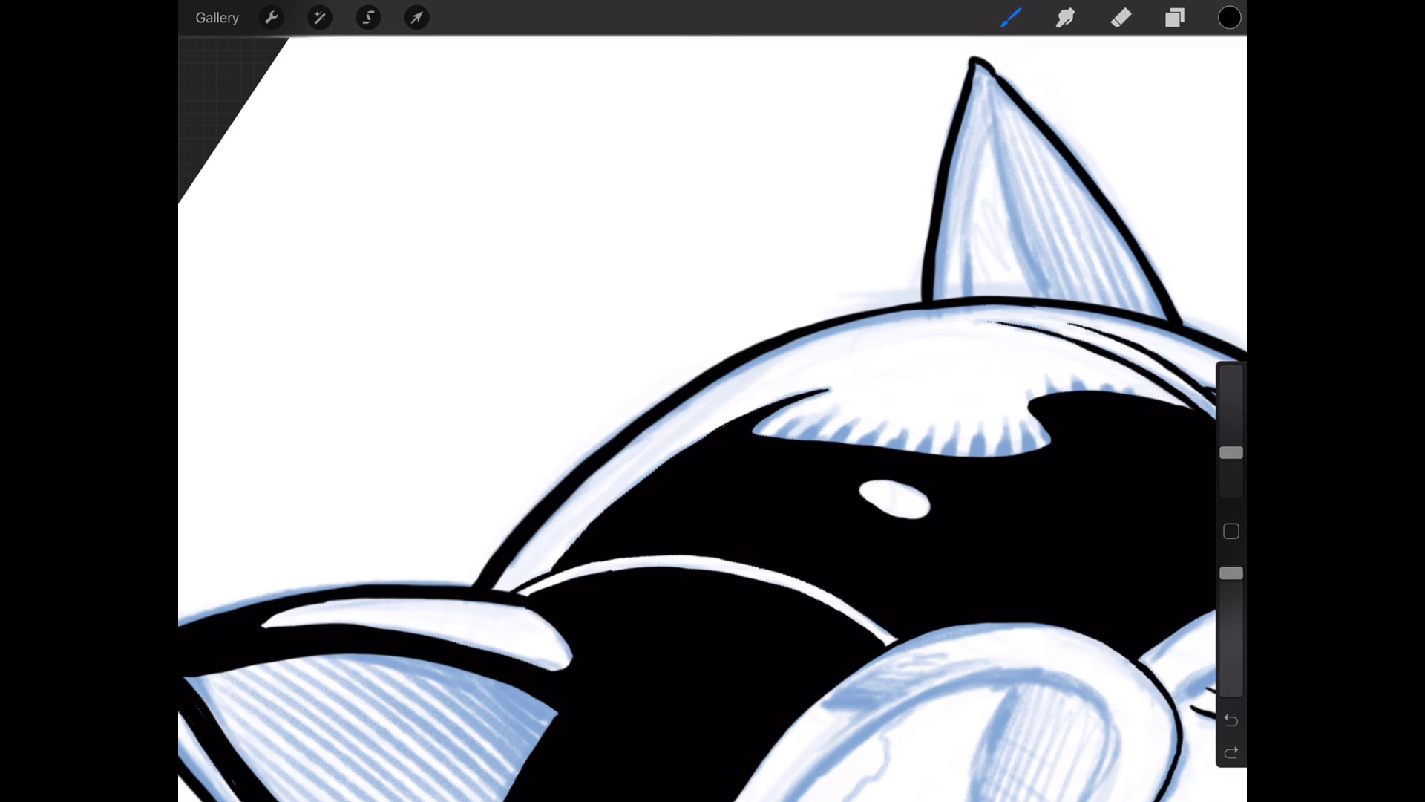
Ink a row of thin spikes fringing the highlight edge toward its right end.
left_click_drag(1230, 453, 1231, 458)
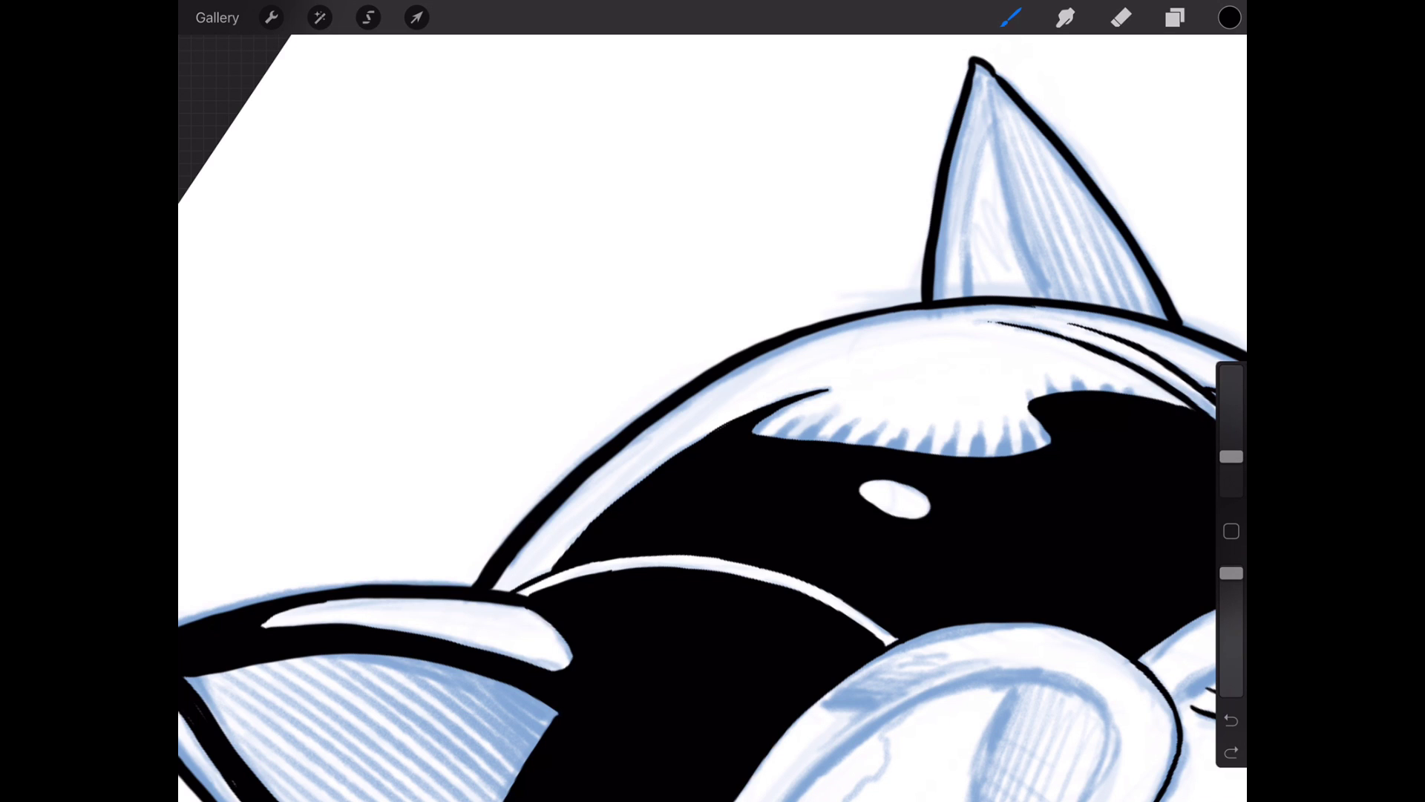
mouse_move(777, 438)
left_mouse_down()
mouse_move(824, 414)
mouse_move(853, 428)
left_mouse_up()
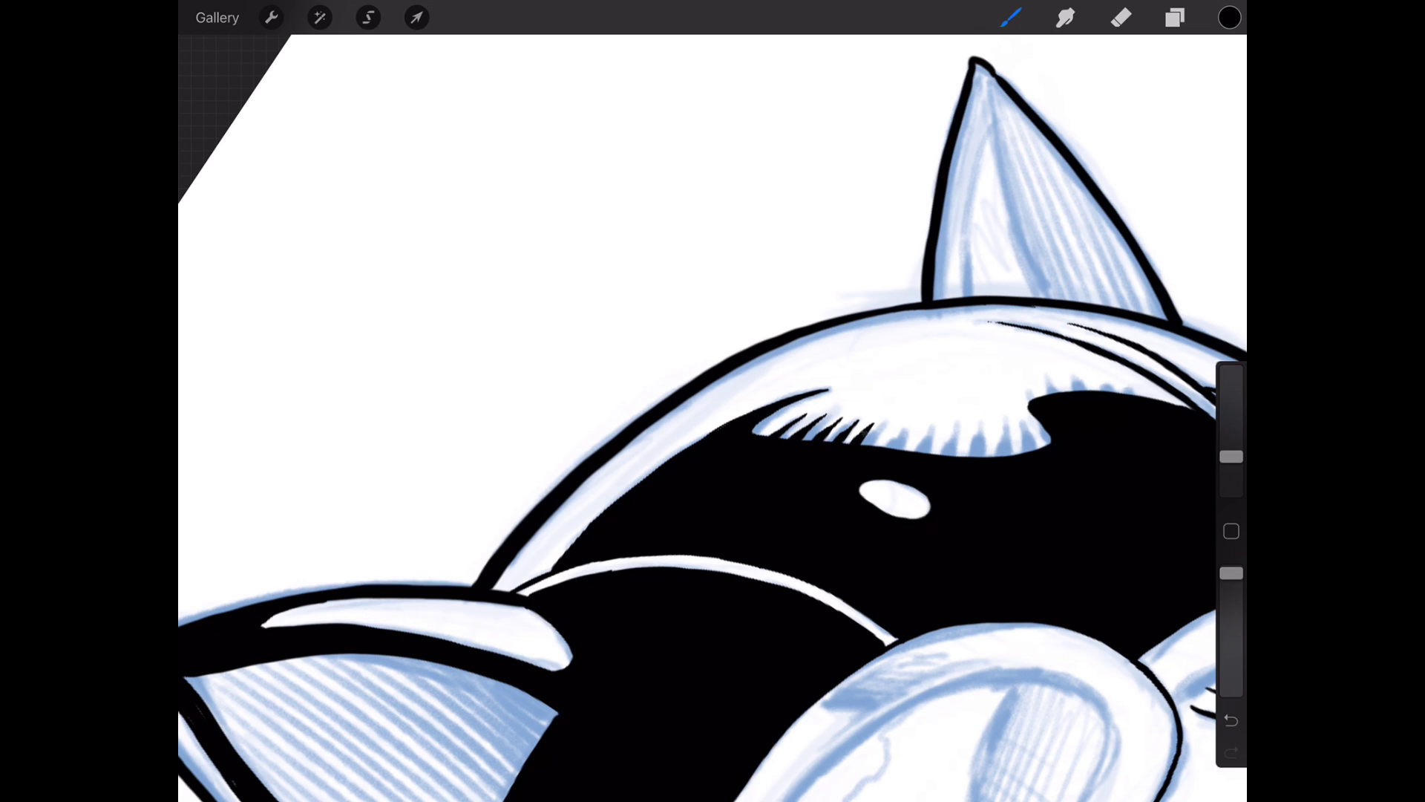
left_click_drag(874, 447, 885, 430)
mouse_move(895, 452)
left_mouse_down()
mouse_move(908, 419)
mouse_move(920, 433)
mouse_move(907, 436)
left_mouse_up()
Add spikes at the highlight's right end, adjusting brush size and undoing misplaced strokes.
left_click_drag(1231, 458, 1230, 441)
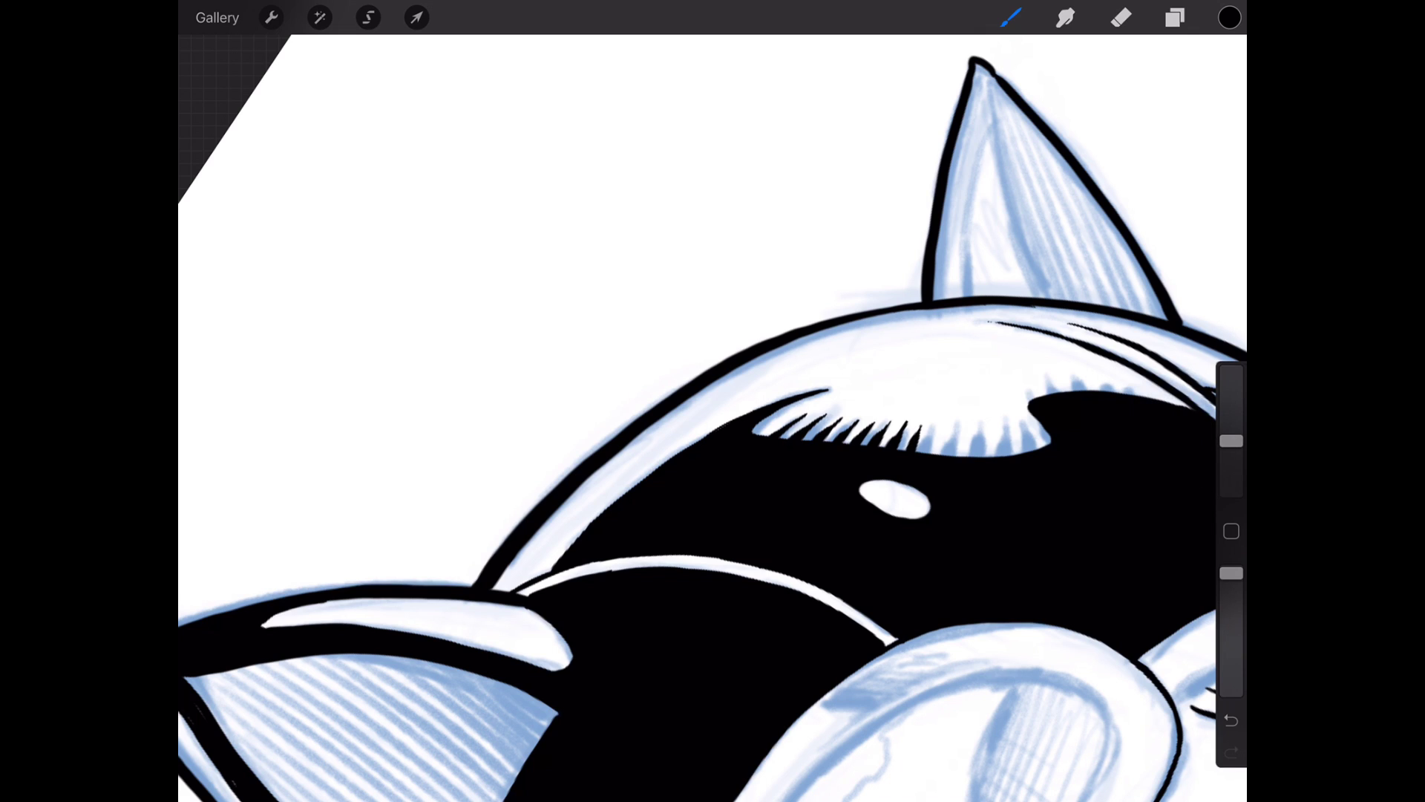
mouse_move(933, 453)
left_mouse_down()
mouse_move(931, 430)
mouse_move(921, 470)
left_mouse_up()
key("ctrl+z")
key("ctrl+z")
key("ctrl+z")
key("ctrl+z")
left_click_drag(1232, 441, 1232, 450)
key("ctrl+z")
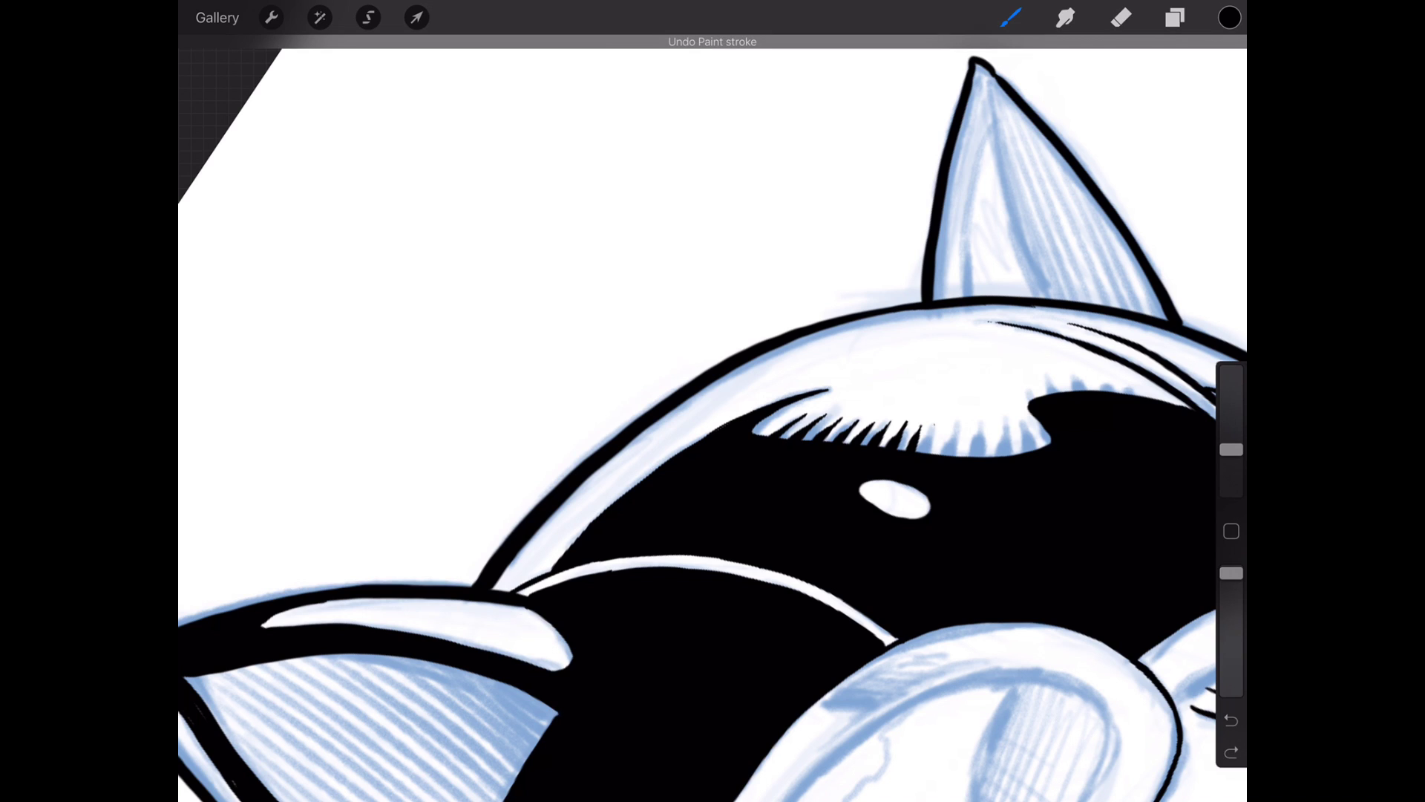
mouse_move(935, 430)
left_mouse_down()
mouse_move(921, 469)
mouse_move(946, 438)
mouse_move(944, 462)
mouse_move(1015, 451)
mouse_move(1014, 468)
mouse_move(1042, 450)
left_mouse_up()
key("ctrl+z")
key("ctrl+z")
key("ctrl+z")
key("ctrl+z")
key("ctrl+z")
scroll(712, 424, "down", 5)
scroll(712, 423, "down", 2)
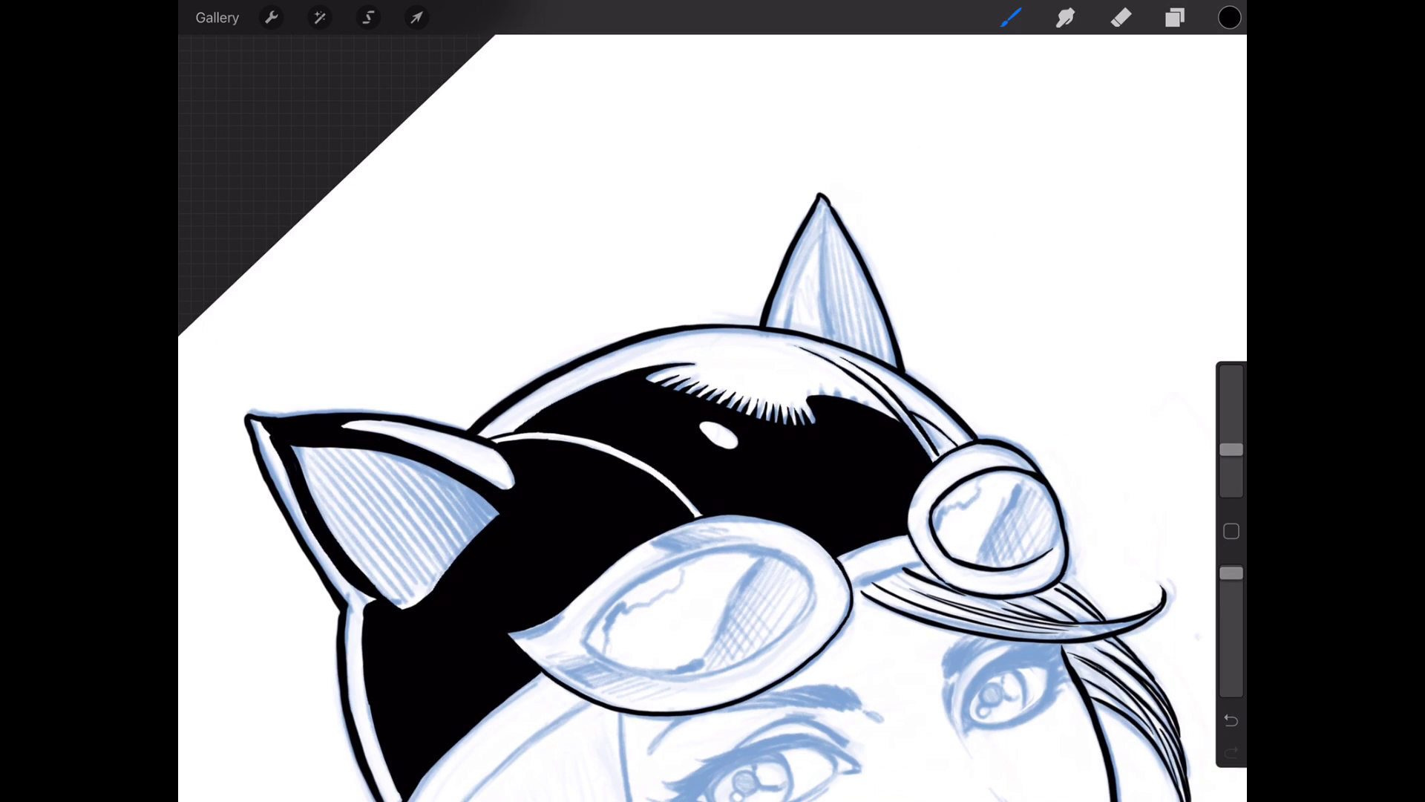
scroll(713, 424, "down", 3)
scroll(714, 423, "up", 3)
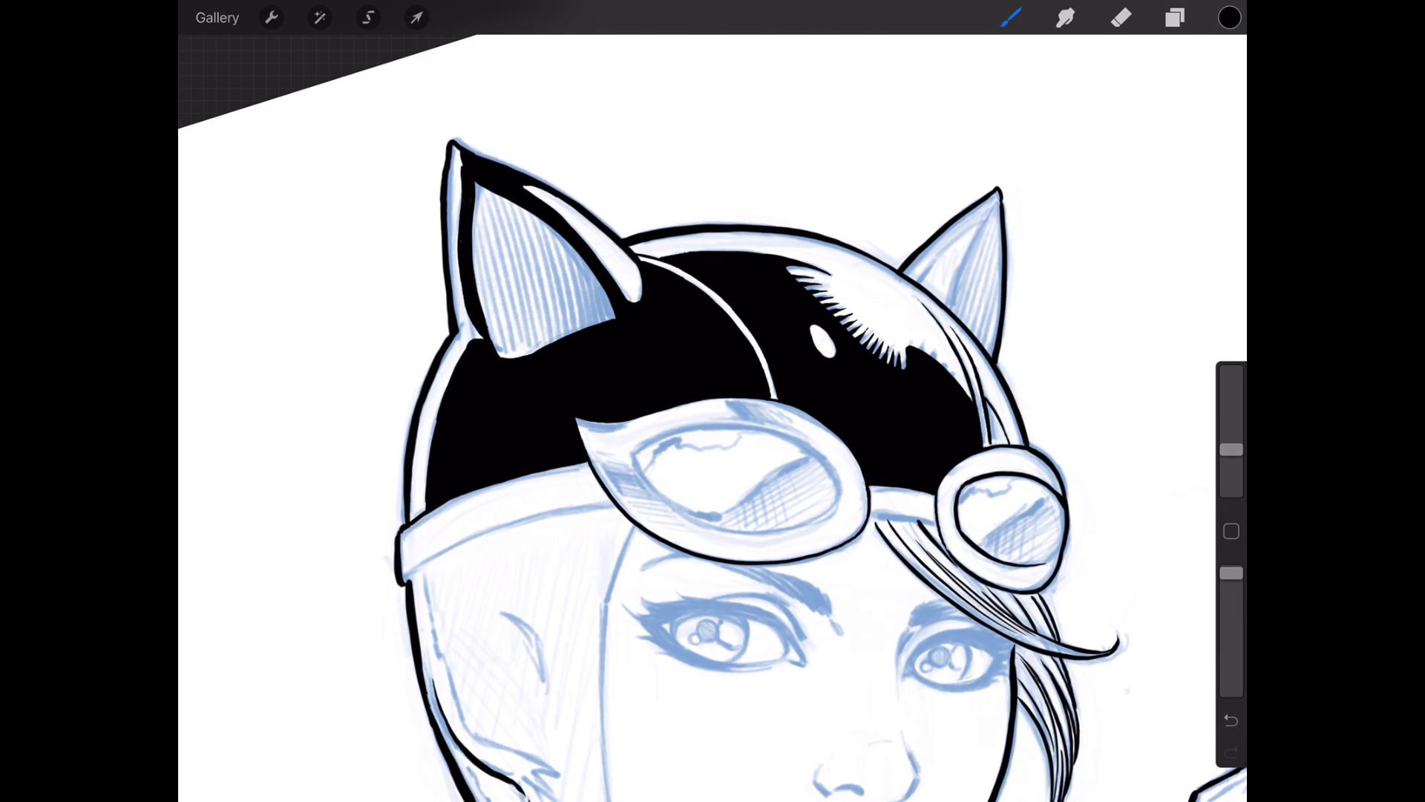
scroll(712, 423, "up", 2)
scroll(713, 423, "up", 2)
scroll(713, 423, "up", 1)
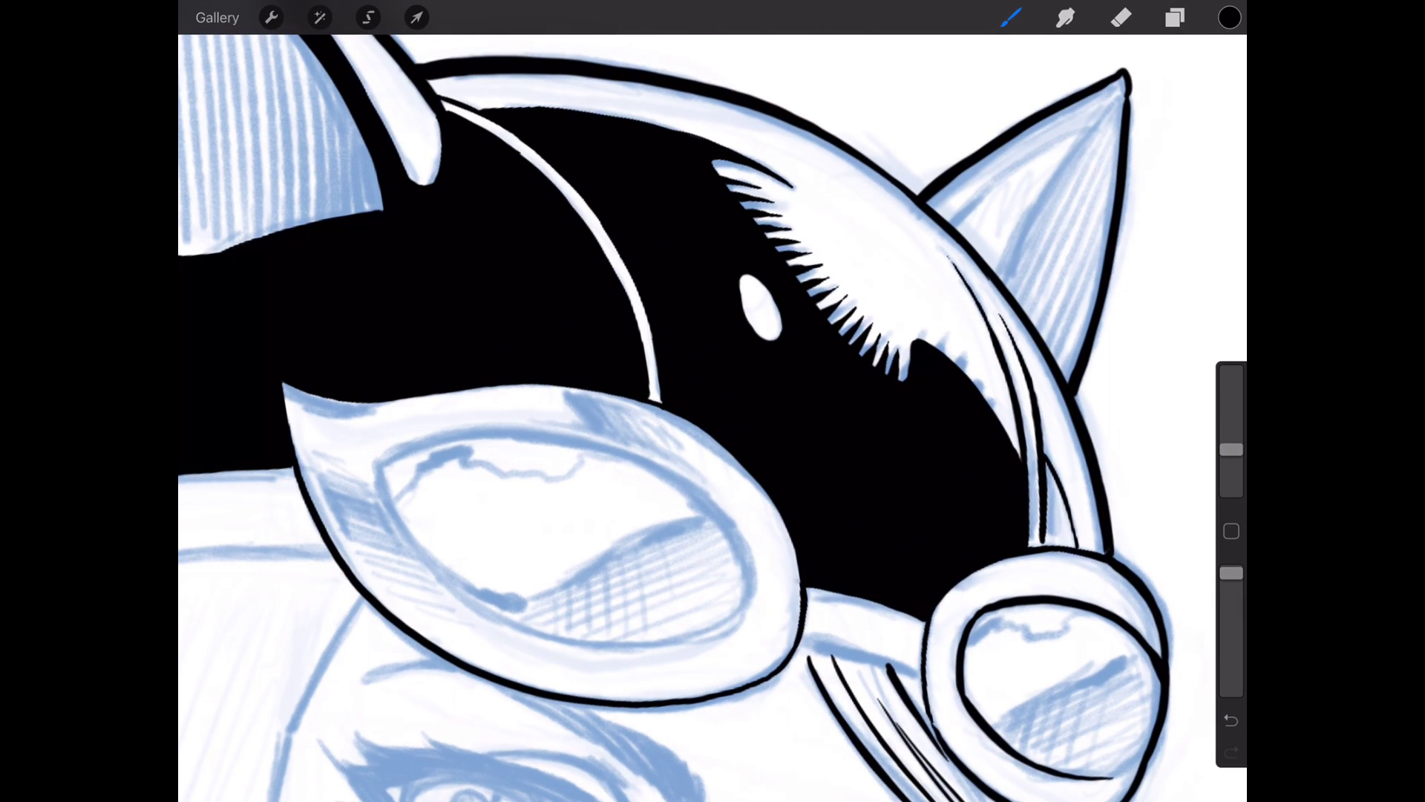
left_click_drag(1232, 450, 1231, 457)
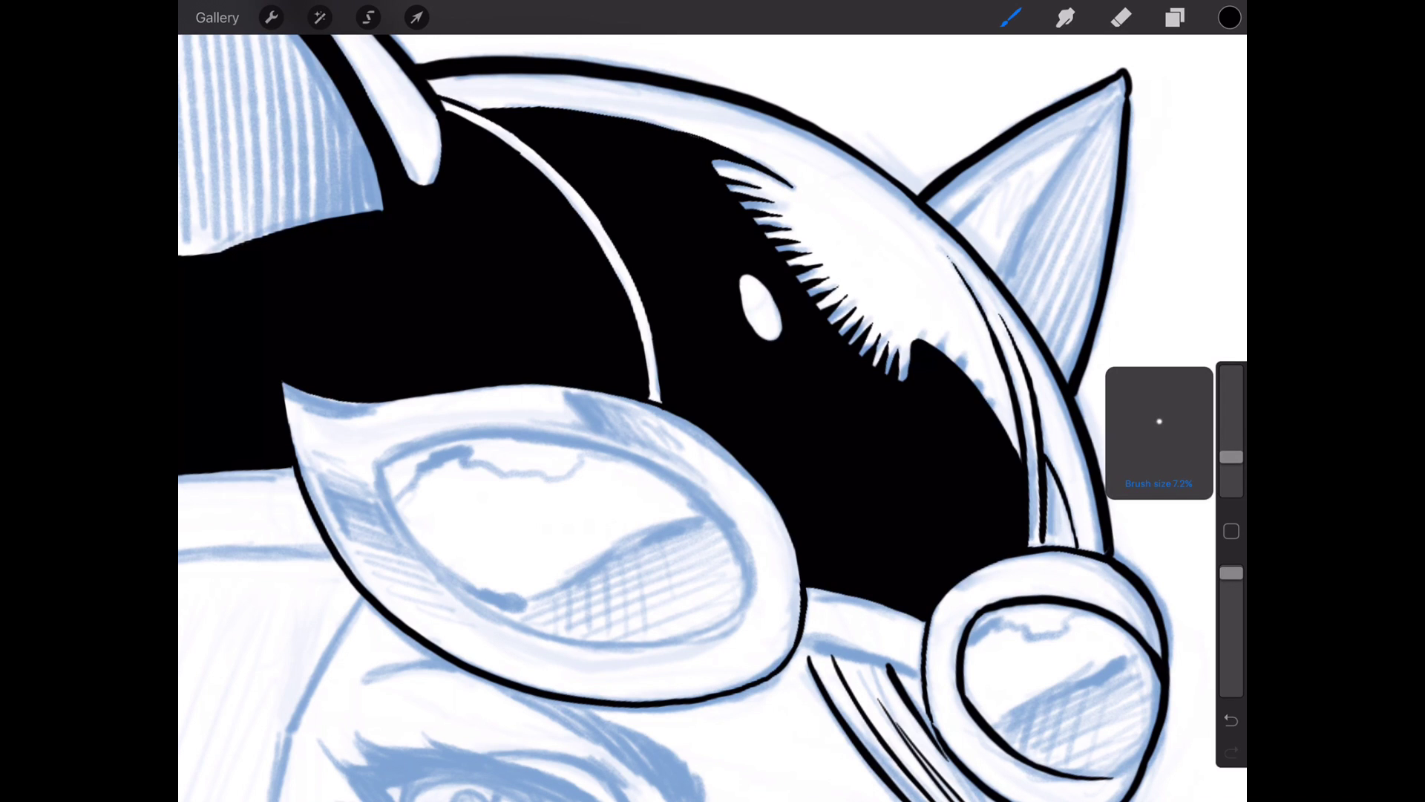
left_click(1009, 17)
scroll(713, 424, "down", 1)
scroll(714, 423, "down", 2)
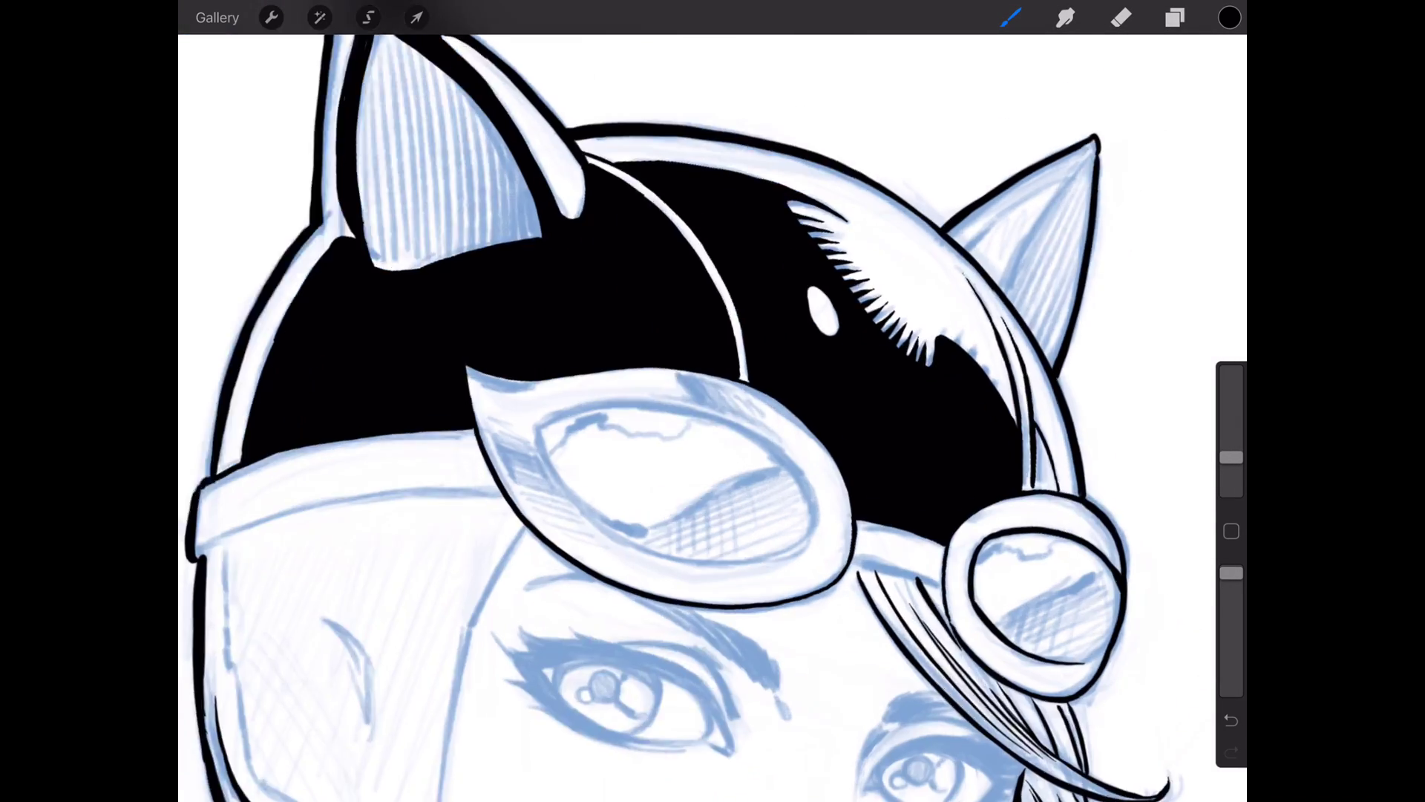
scroll(712, 424, "down", 2)
scroll(712, 424, "down", 1)
scroll(713, 424, "down", 2)
scroll(713, 424, "down", 1)
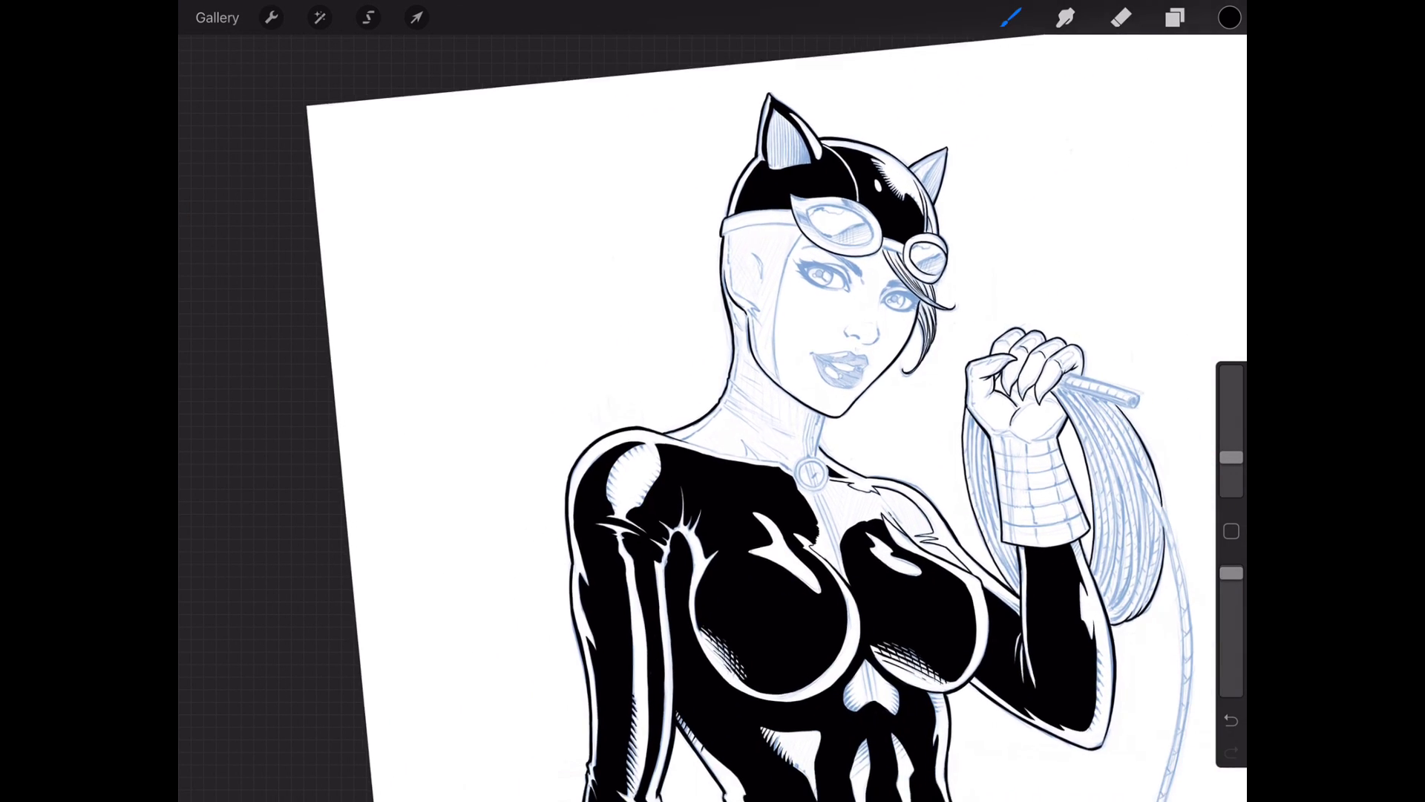
scroll(713, 423, "down", 1)
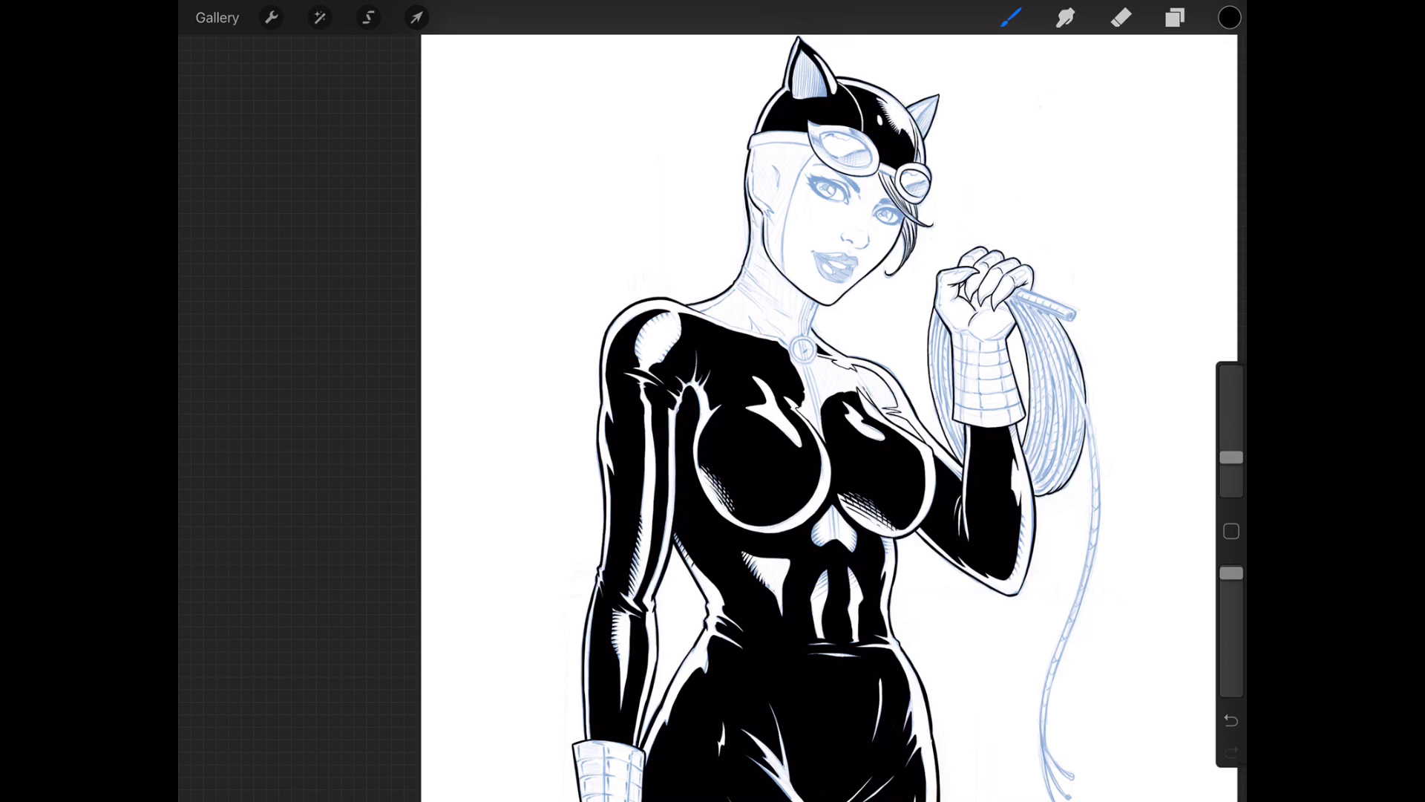
scroll(713, 423, "down", 1)
scroll(712, 423, "down", 1)
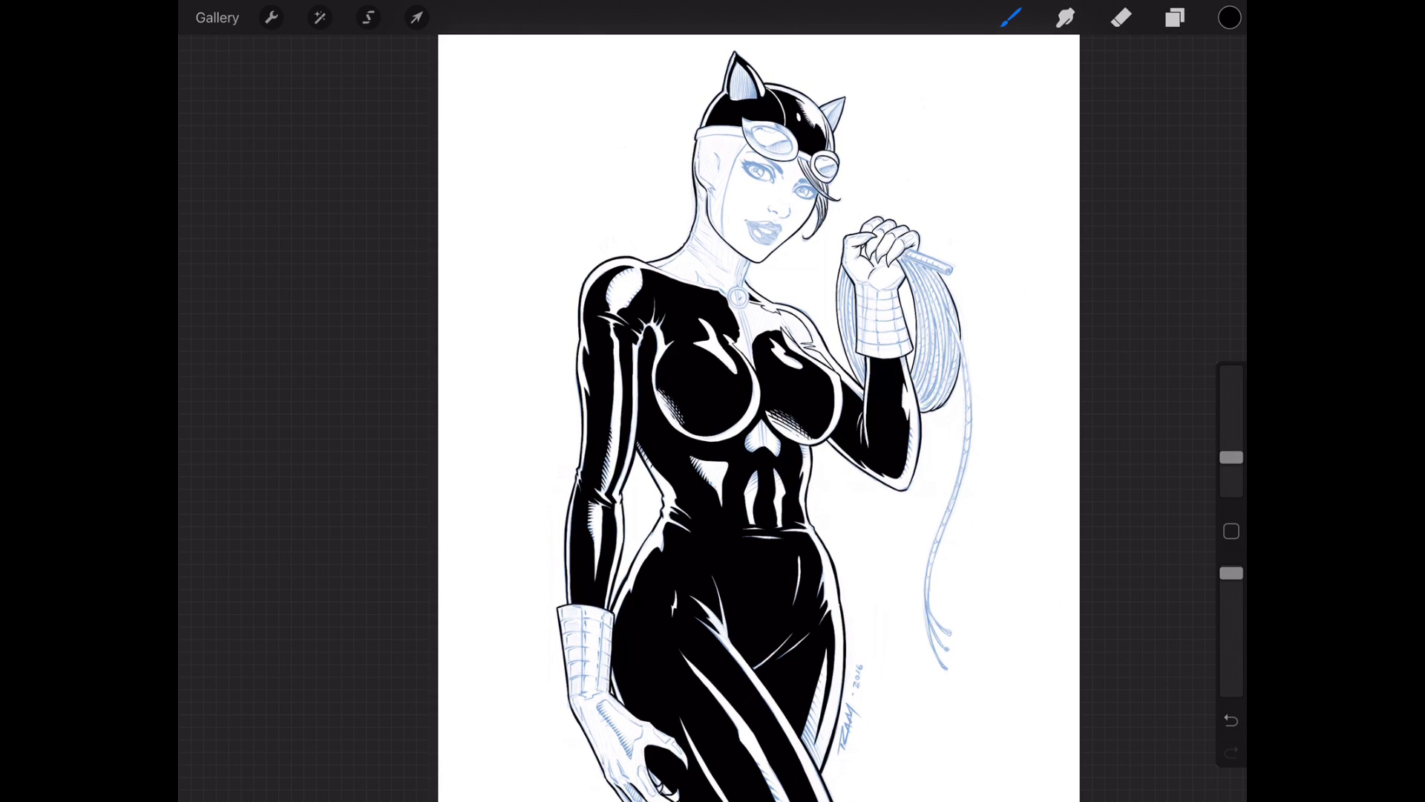
scroll(758, 424, "down", 1)
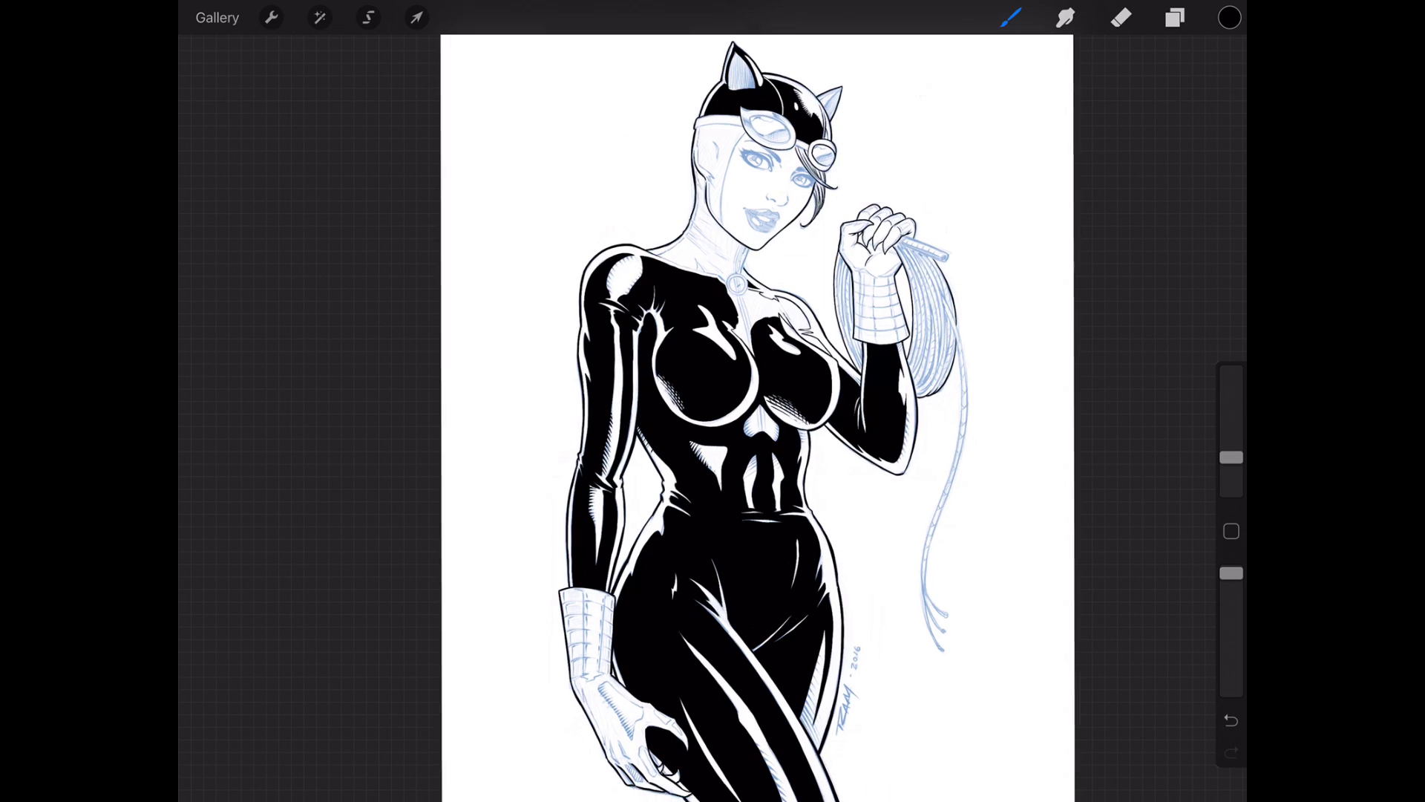